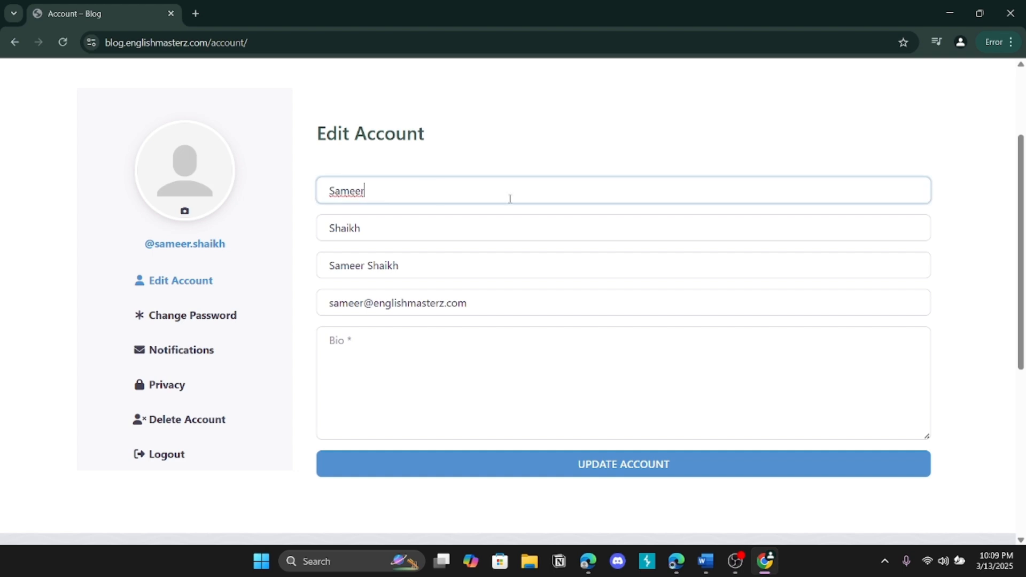
Enter "Cyber Security Enthusiast" as the bio in the account form
{"action": "left_click", "coordinate": [435, 342]}
{"action": "type", "text": "C"}
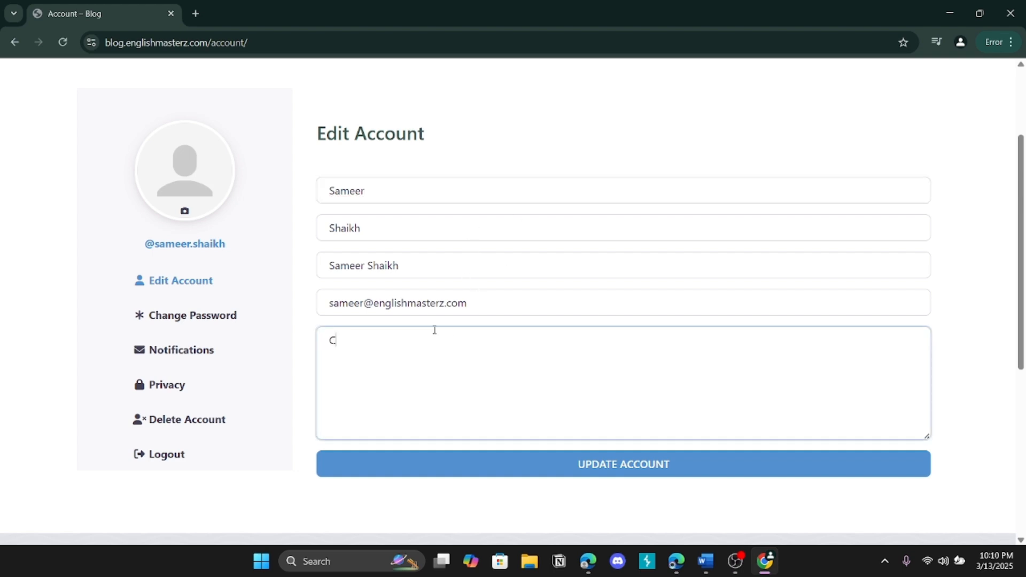
{"action": "type", "text": "yber Security Ent"}
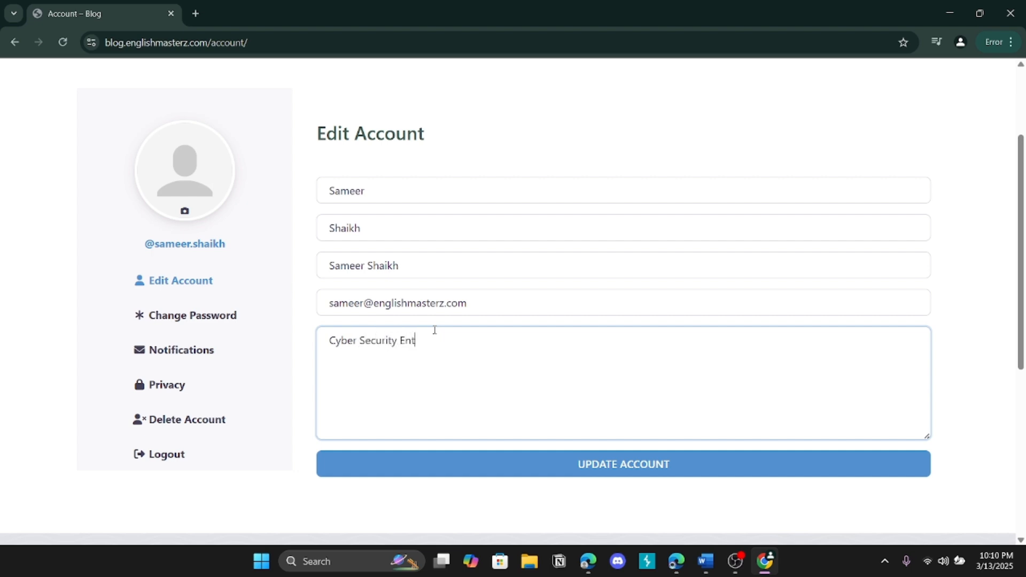
{"action": "type", "text": "husiast"}
{"action": "scroll", "coordinate": [545, 426], "scroll_direction": "up", "scroll_amount": 2}
{"action": "scroll", "coordinate": [275, 378], "scroll_direction": "down", "scroll_amount": 2}
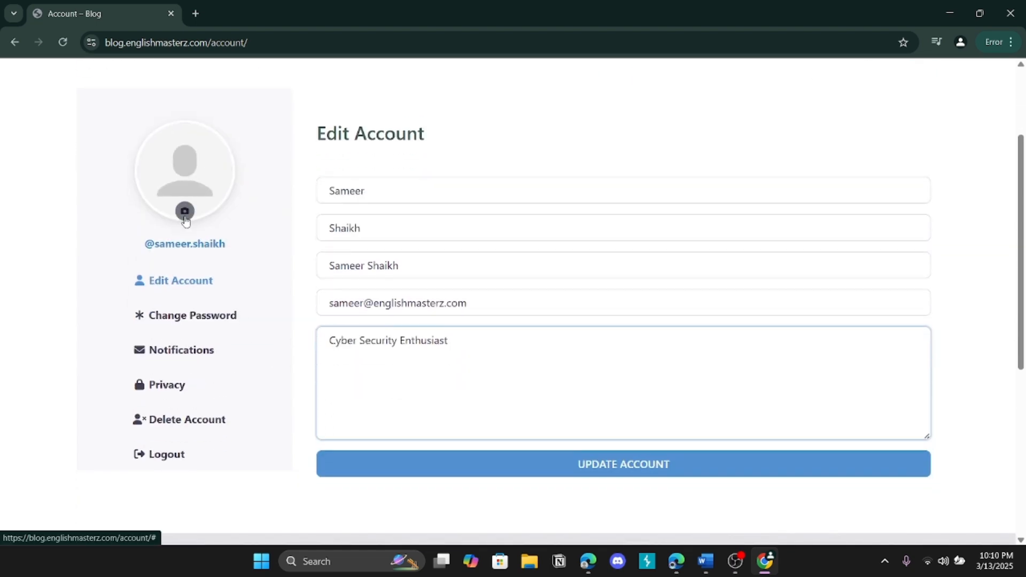
Upload "picofme (2).png" from Downloads as the profile photo, with the crop area covering the whole picture, and apply it
{"action": "left_click", "coordinate": [185, 212]}
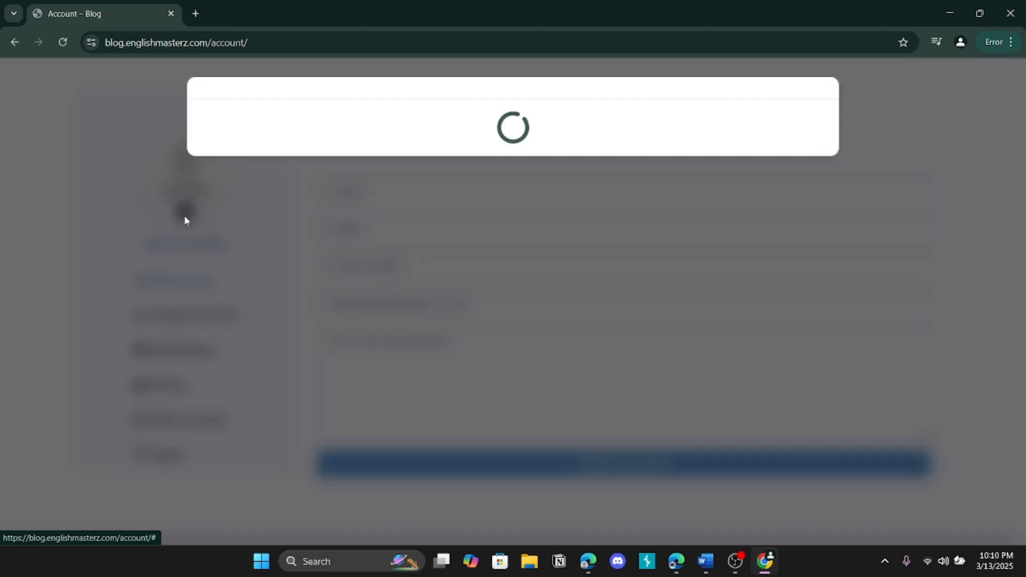
{"action": "left_click", "coordinate": [546, 153]}
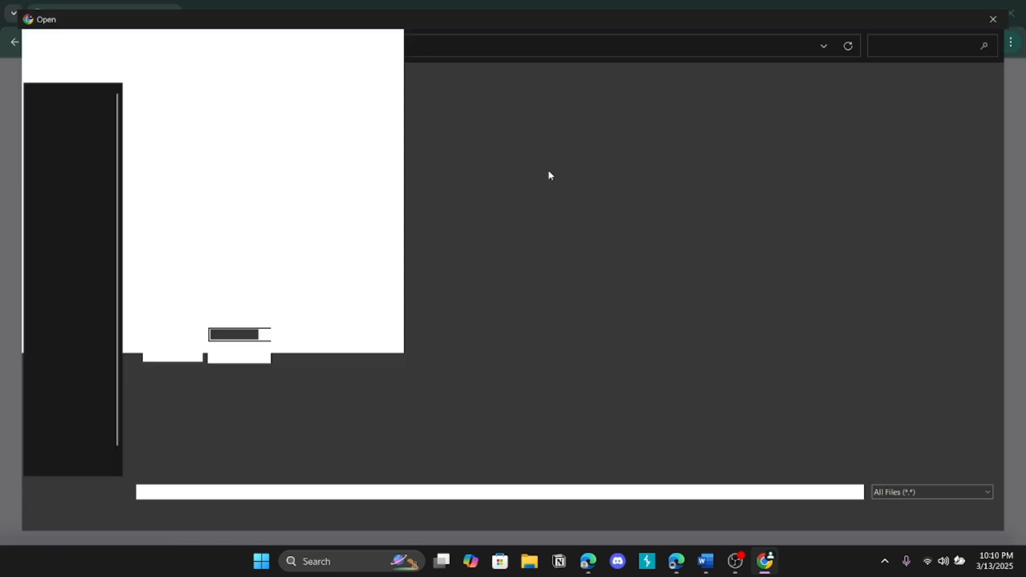
{"action": "left_click", "coordinate": [53, 199]}
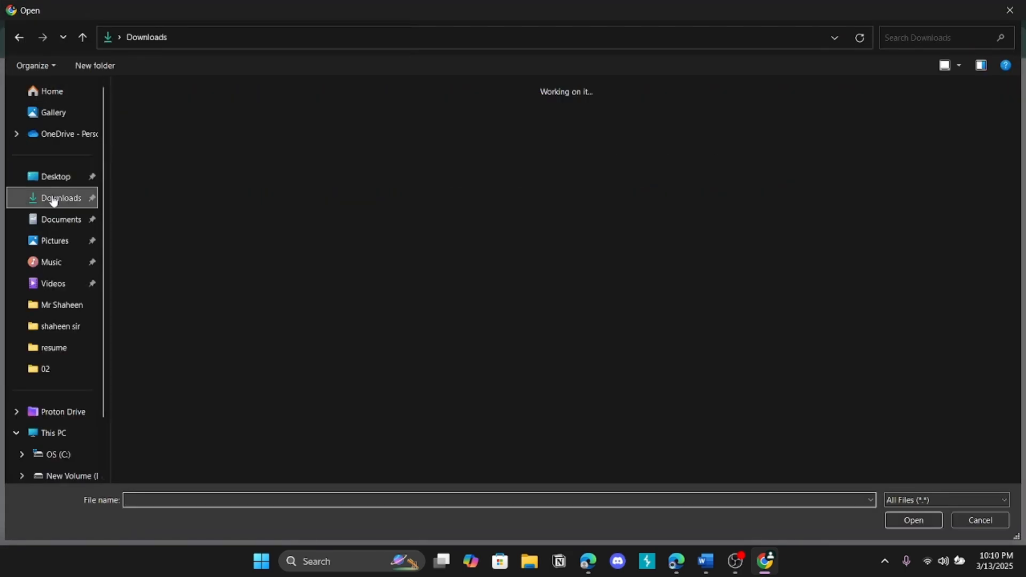
{"action": "left_click", "coordinate": [479, 328]}
{"action": "double_click", "coordinate": [479, 327]}
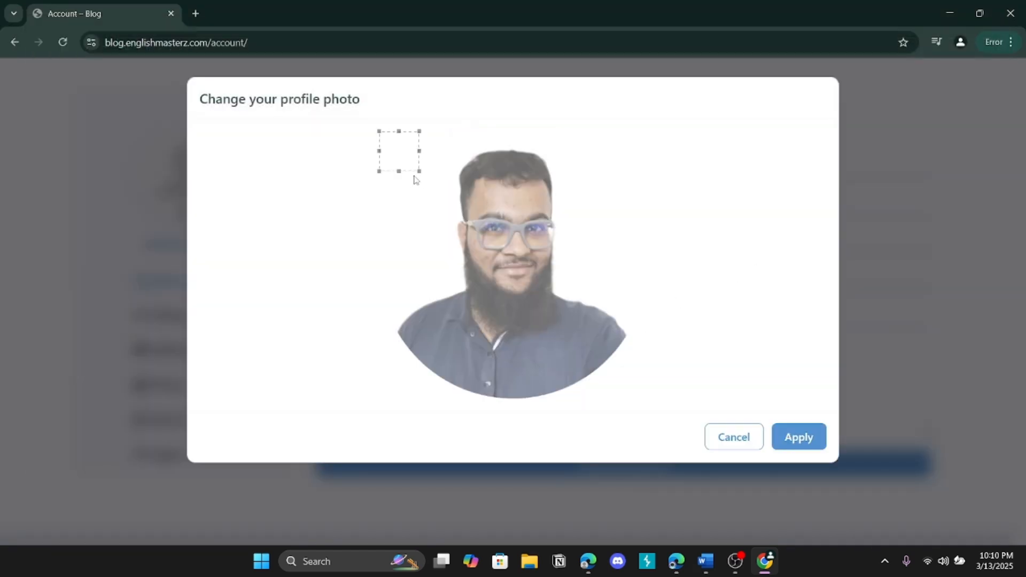
{"action": "left_click_drag", "start_coordinate": [419, 171], "coordinate": [665, 377]}
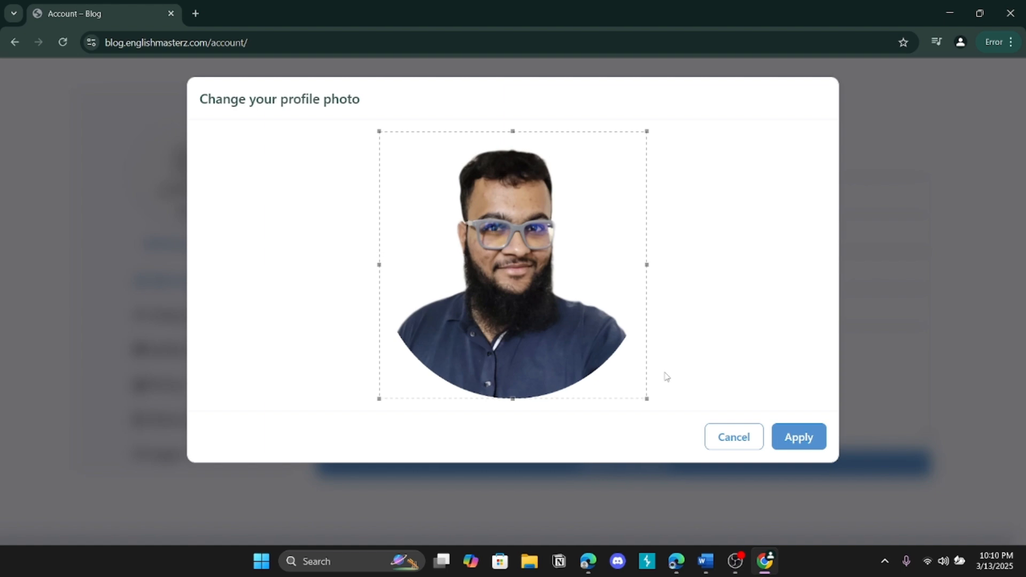
{"action": "left_click", "coordinate": [798, 441]}
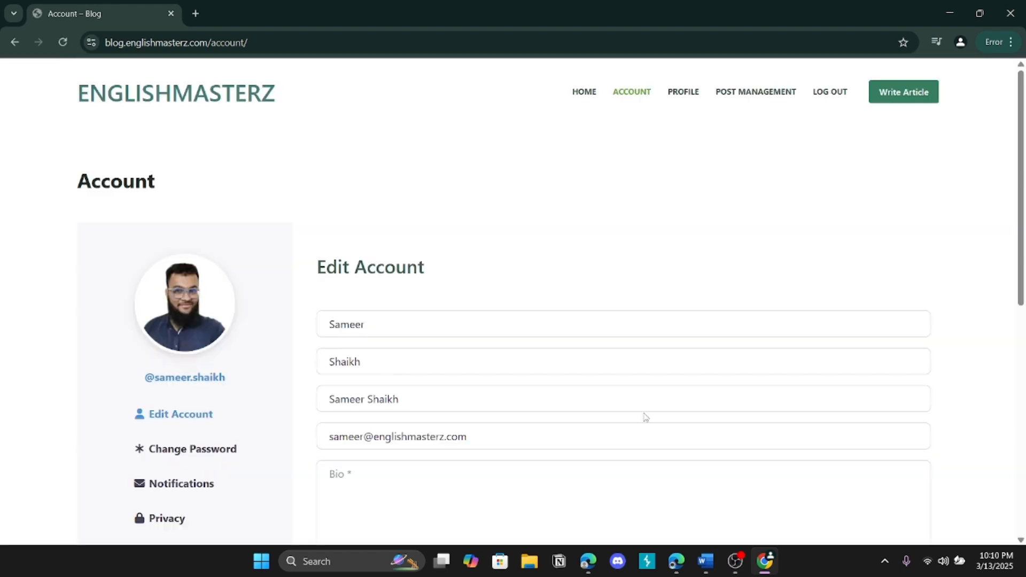
Fill in the required bio with "Cyber Security Enthusiast" and update the account
{"action": "scroll", "coordinate": [561, 394], "scroll_direction": "down", "scroll_amount": 5}
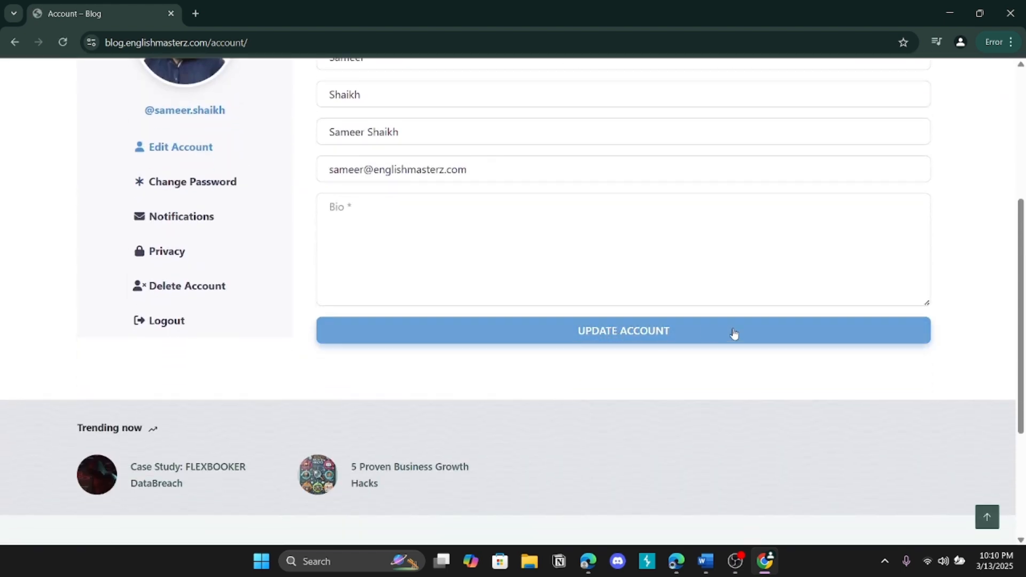
{"action": "left_click", "coordinate": [734, 332]}
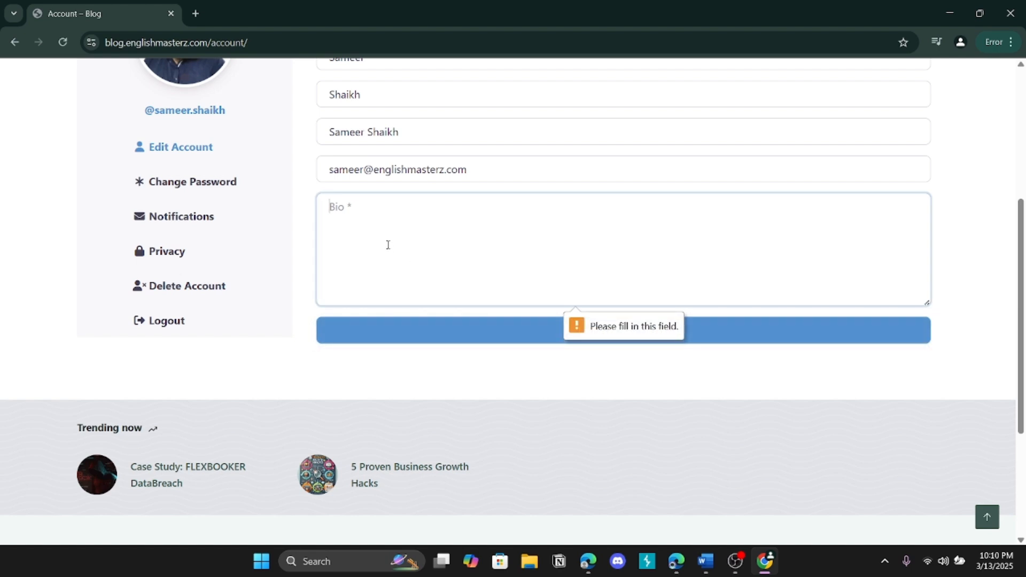
{"action": "type", "text": "CYber"}
{"action": "key", "text": "BackSpace"}
{"action": "key", "text": "BackSpace"}
{"action": "key", "text": "BackSpace"}
{"action": "key", "text": "BackSpace"}
{"action": "key", "text": "BackSpace"}
{"action": "type", "text": "Cy"}
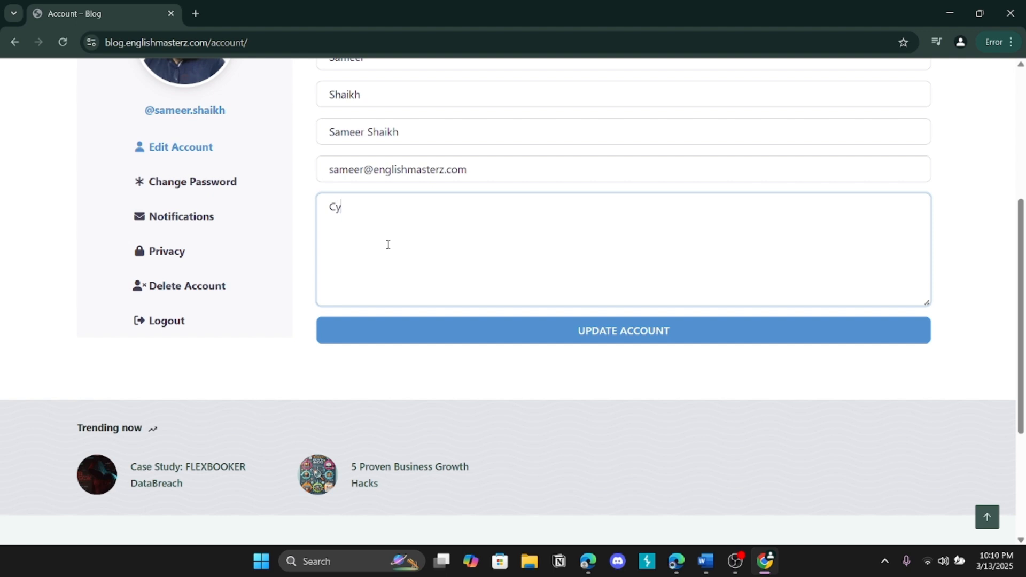
{"action": "type", "text": "ber Security Enthusiast"}
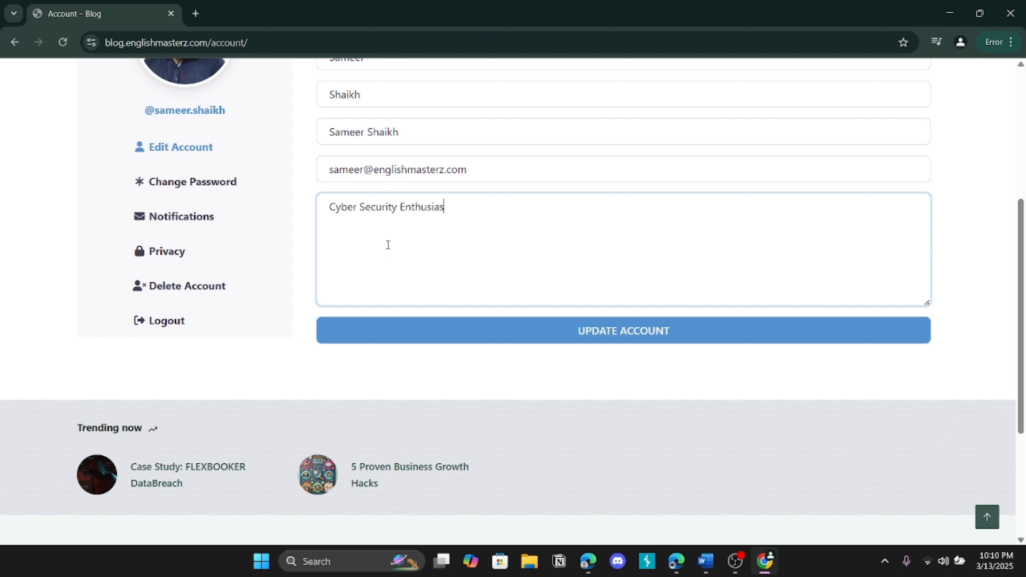
{"action": "left_click", "coordinate": [407, 336]}
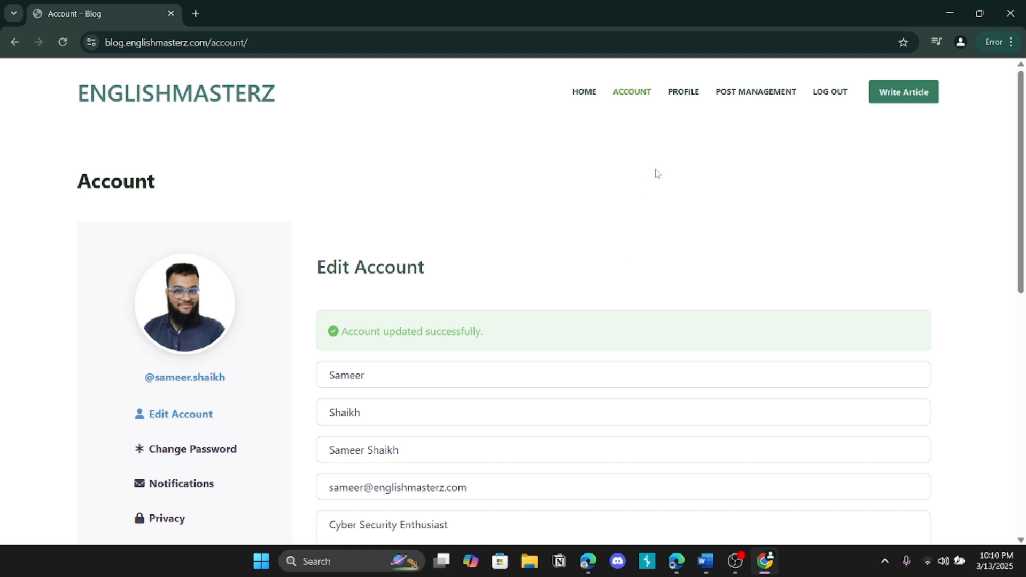
Open the account's public profile page and look over its contents
{"action": "left_click", "coordinate": [688, 99]}
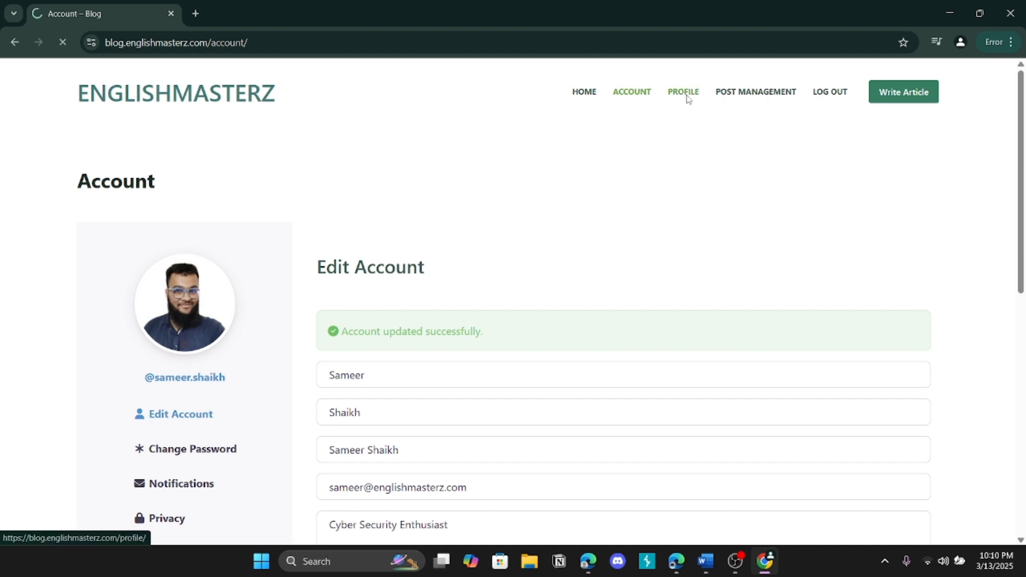
{"action": "scroll", "coordinate": [535, 230], "scroll_direction": "down", "scroll_amount": 3}
{"action": "scroll", "coordinate": [527, 226], "scroll_direction": "up", "scroll_amount": 3}
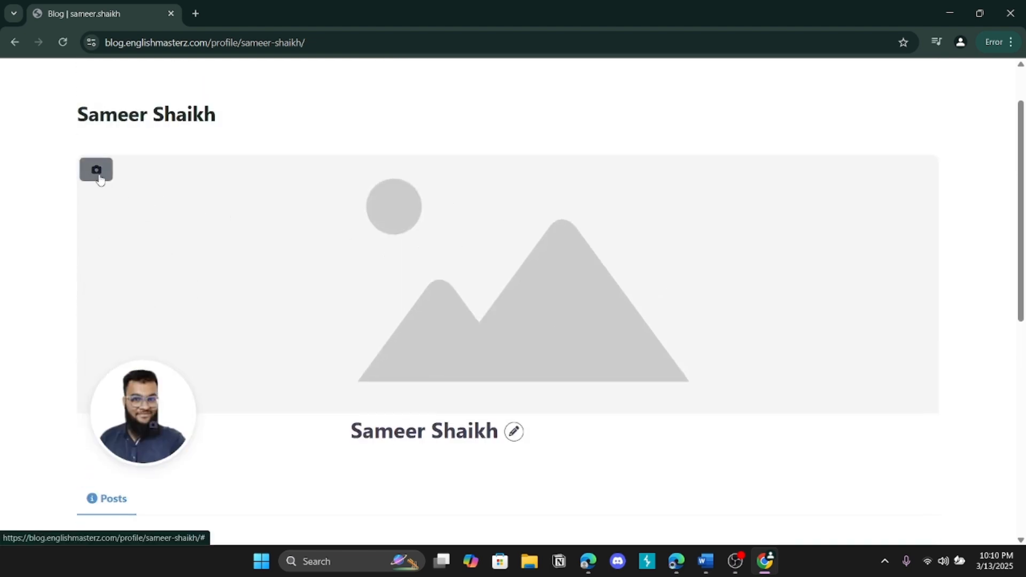
{"action": "left_click", "coordinate": [97, 171]}
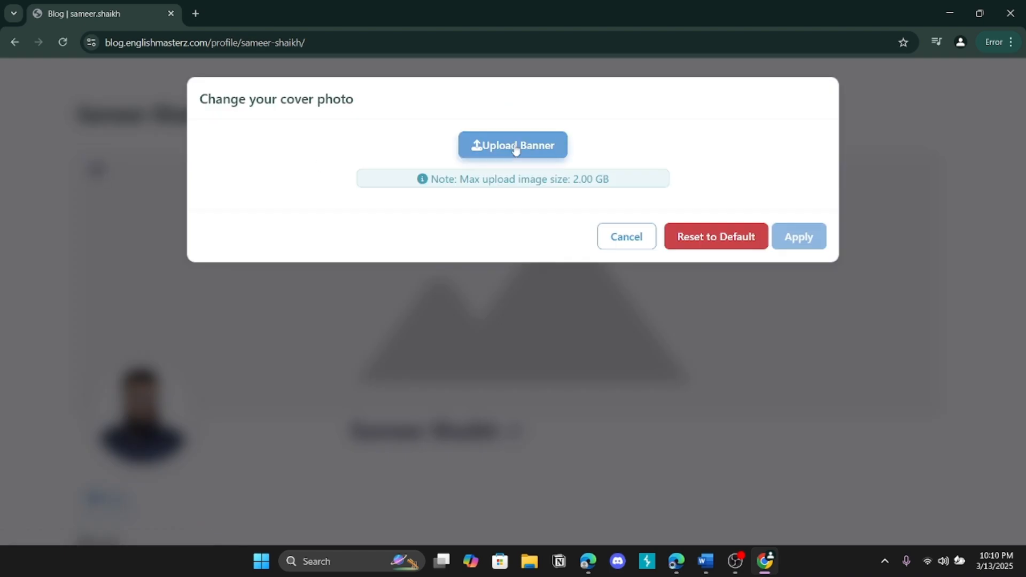
{"action": "left_click", "coordinate": [516, 148]}
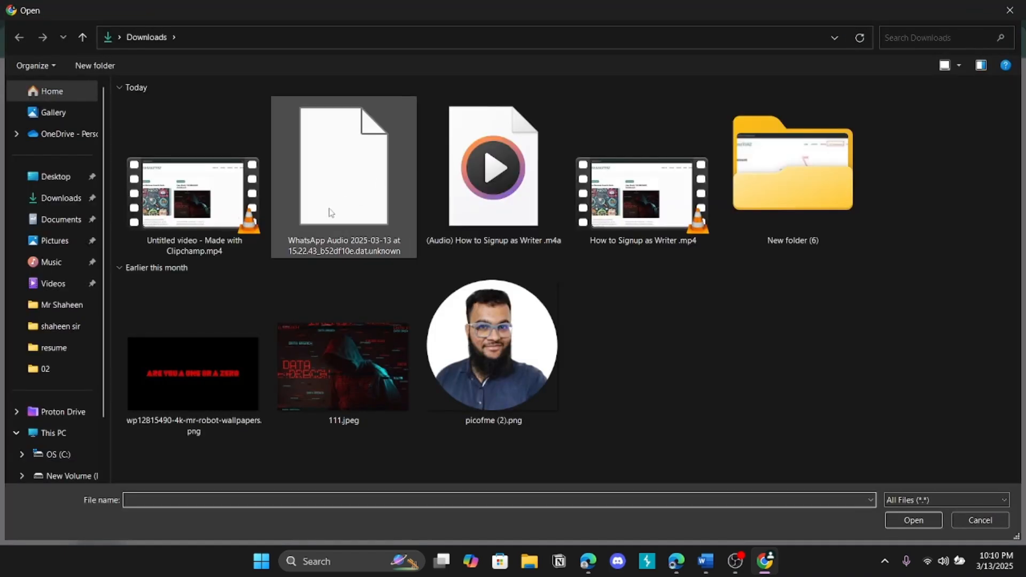
{"action": "double_click", "coordinate": [232, 364]}
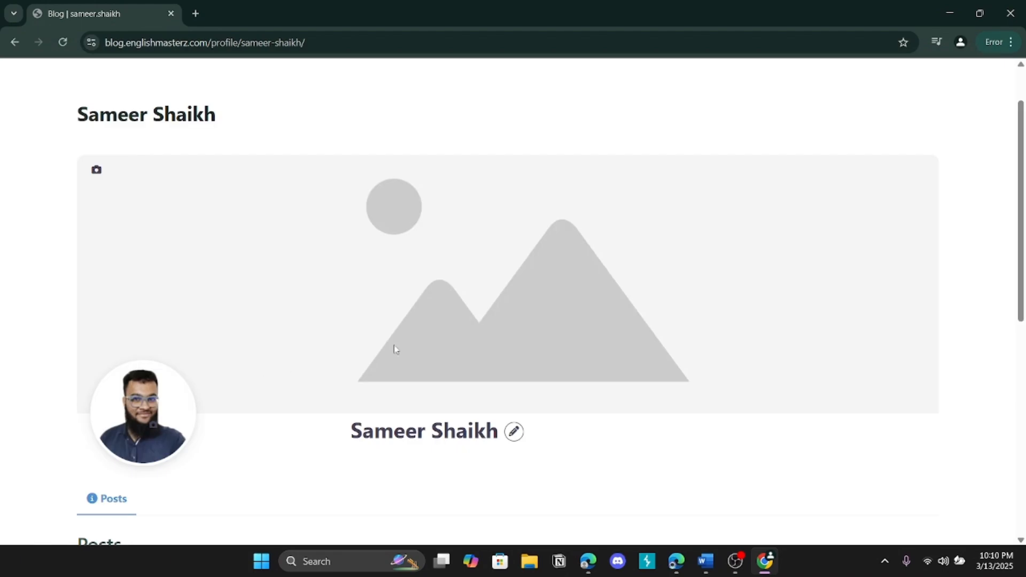
Set "wp12815490-4k-mr-robot-wallpapers.png" as the profile cover photo, cropped to full image width and vertically centred on its text
{"action": "left_click", "coordinate": [96, 169]}
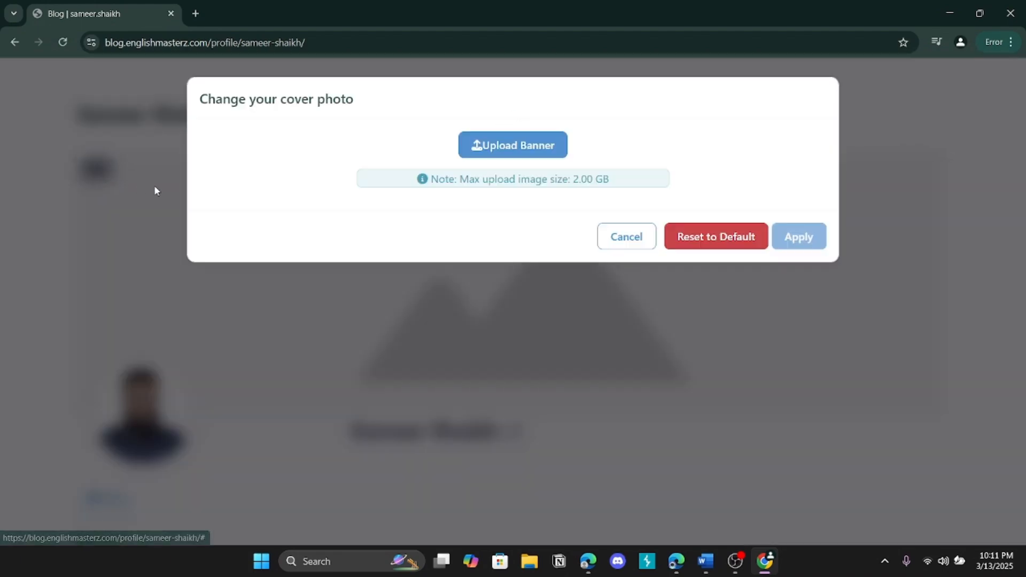
{"action": "left_click", "coordinate": [513, 145]}
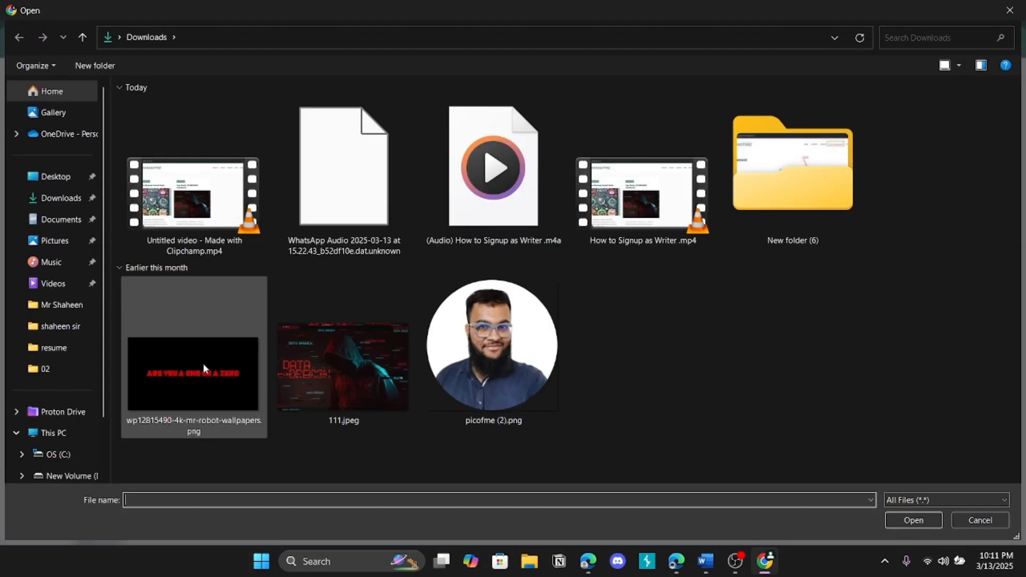
{"action": "left_click", "coordinate": [202, 364]}
{"action": "double_click", "coordinate": [202, 364]}
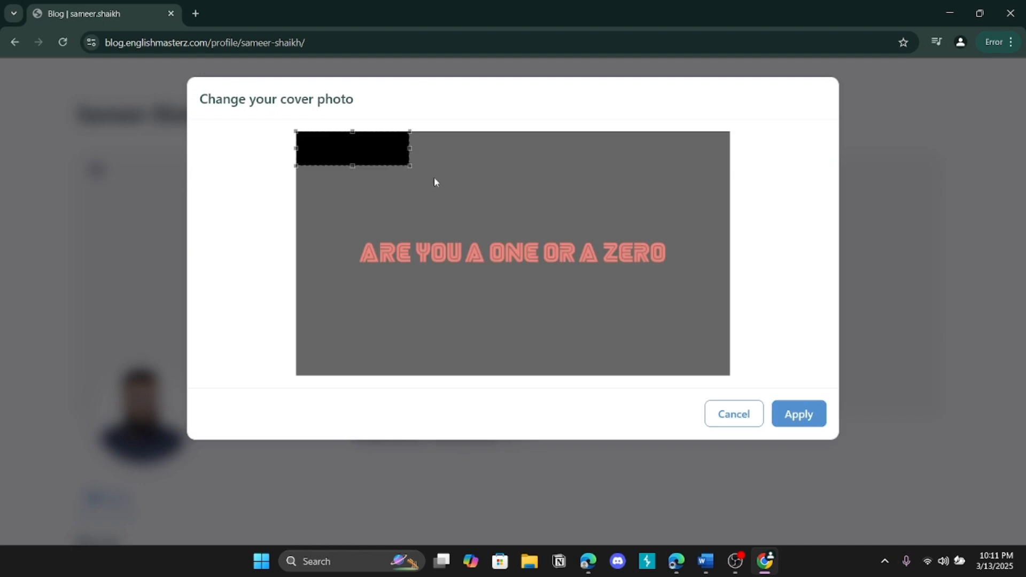
{"action": "left_click_drag", "start_coordinate": [411, 165], "coordinate": [760, 248]}
{"action": "left_click_drag", "start_coordinate": [558, 191], "coordinate": [558, 245]}
{"action": "left_click", "coordinate": [801, 416]}
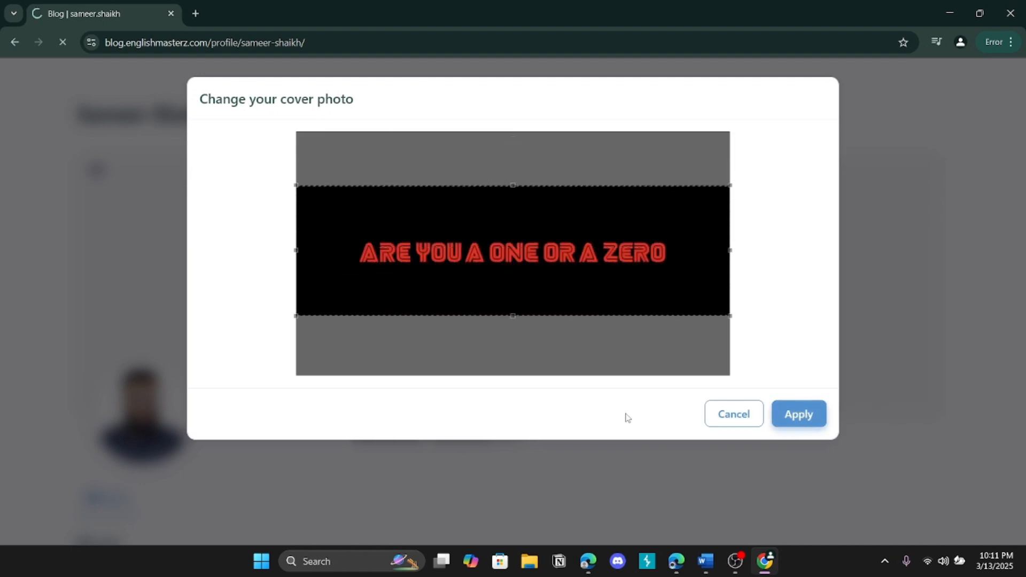
{"action": "scroll", "coordinate": [649, 407], "scroll_direction": "down", "scroll_amount": 5}
{"action": "scroll", "coordinate": [649, 408], "scroll_direction": "up", "scroll_amount": 5}
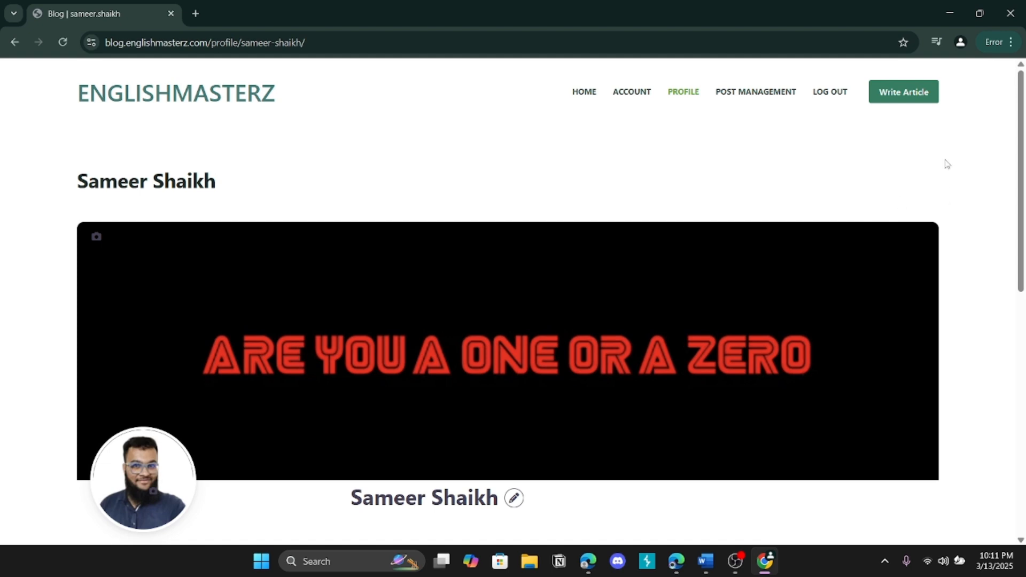
Start a new article titled "Cross Site Scripting" in the Technology category
{"action": "left_click", "coordinate": [914, 98]}
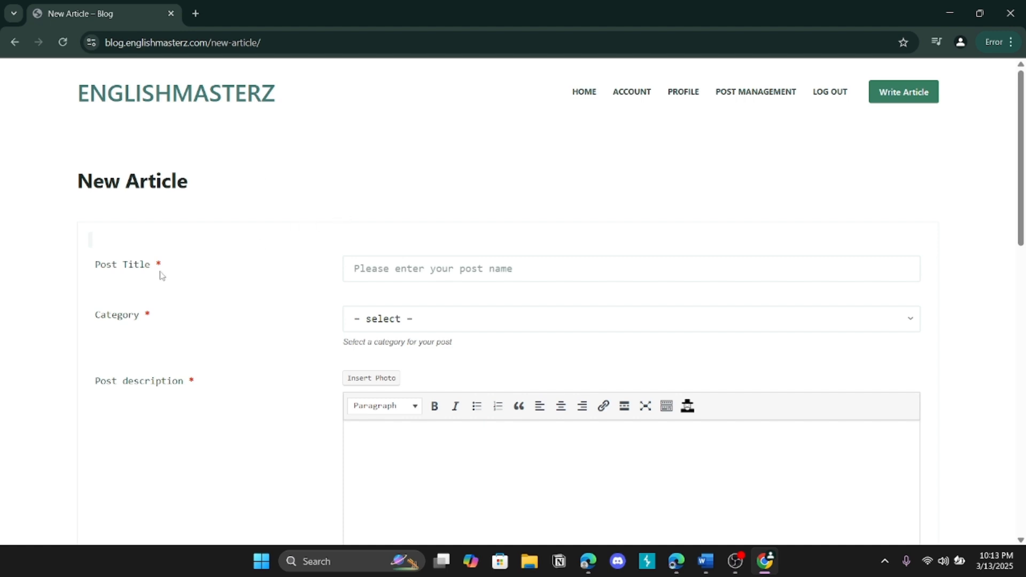
{"action": "left_click", "coordinate": [416, 264]}
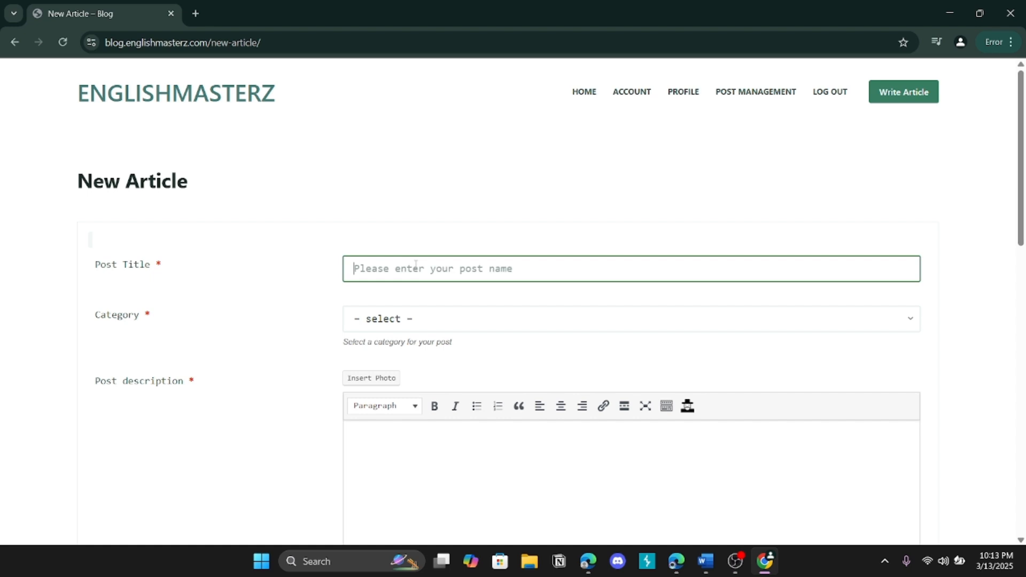
{"action": "type", "text": "C"}
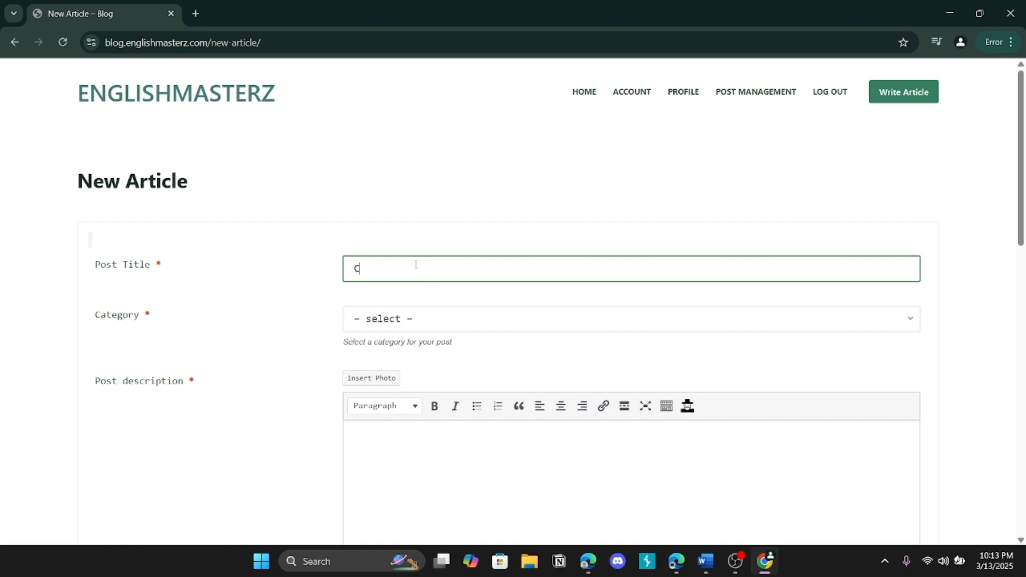
{"action": "type", "text": "ross Site Scripting"}
{"action": "left_click", "coordinate": [469, 318]}
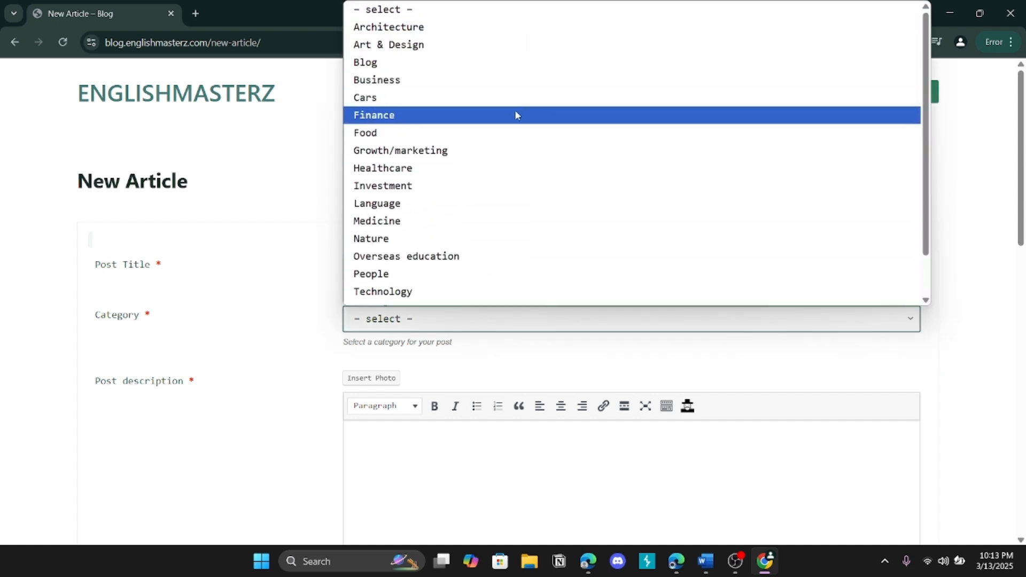
{"action": "left_click", "coordinate": [470, 292]}
Add the Heading 1 line "What is Cross Site Scripting?" at the start of the post description
{"action": "scroll", "coordinate": [470, 293], "scroll_direction": "down", "scroll_amount": 3}
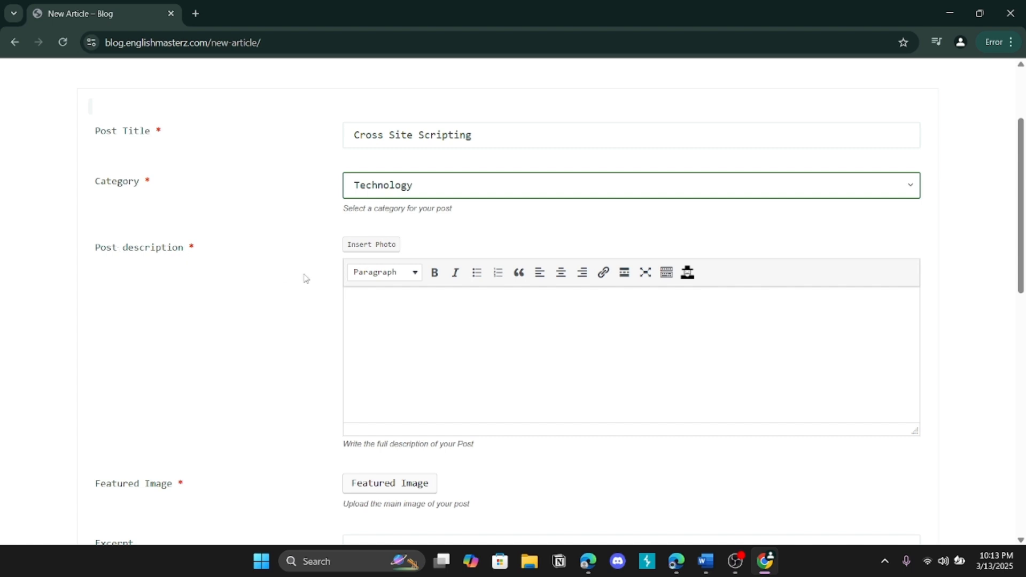
{"action": "left_click", "coordinate": [380, 298]}
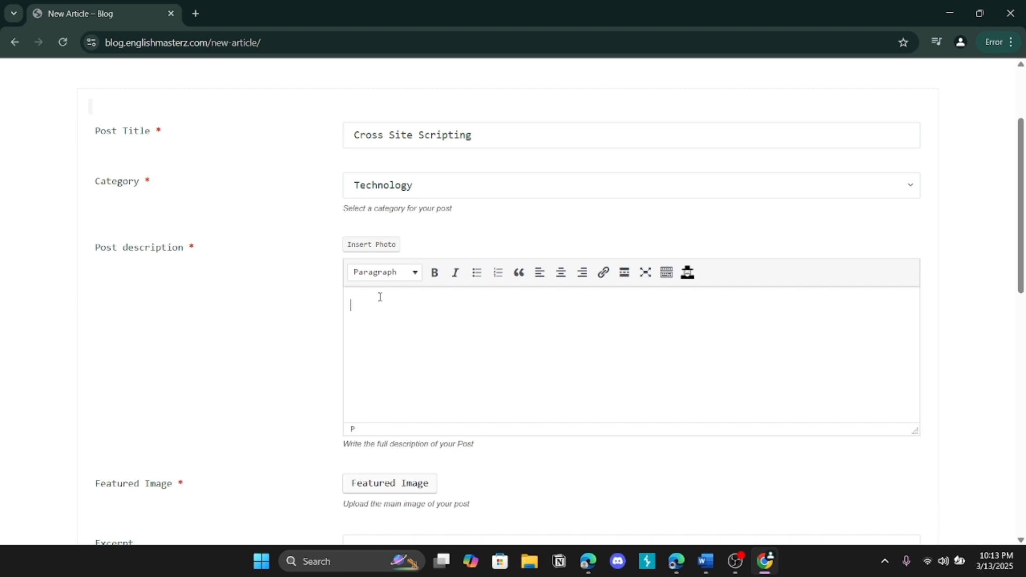
{"action": "left_click", "coordinate": [403, 276]}
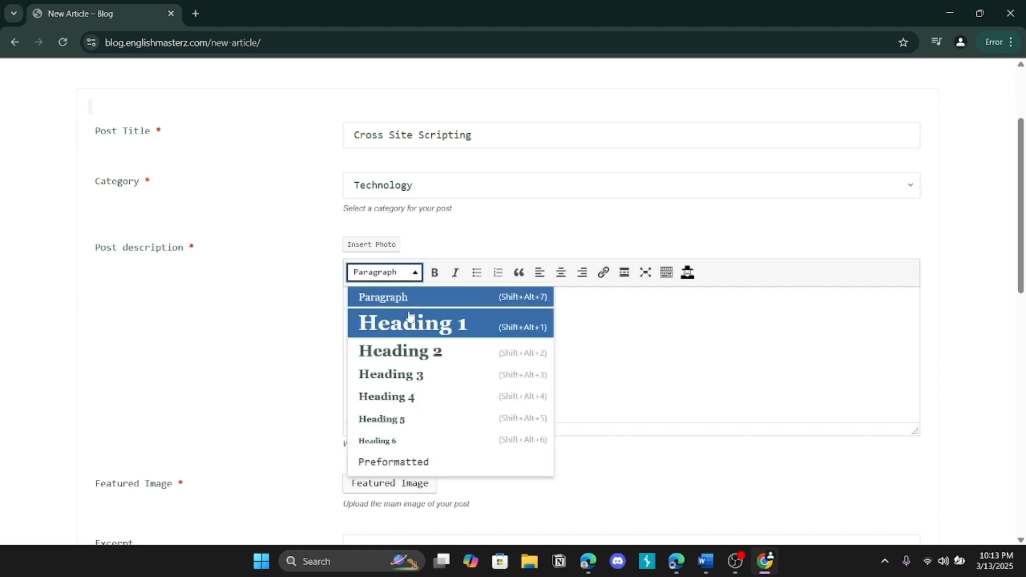
{"action": "left_click", "coordinate": [499, 326]}
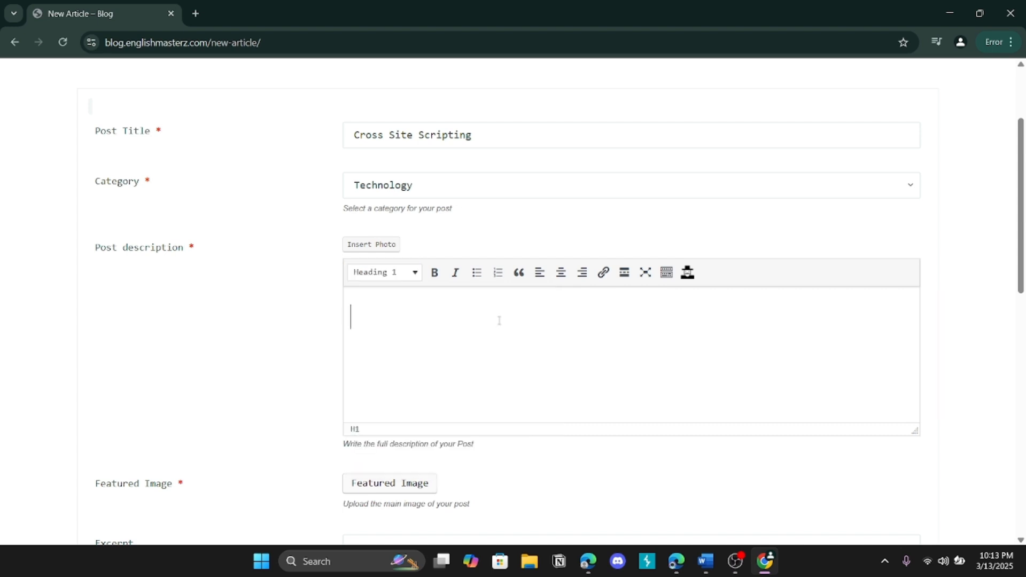
{"action": "type", "text": "Wh"}
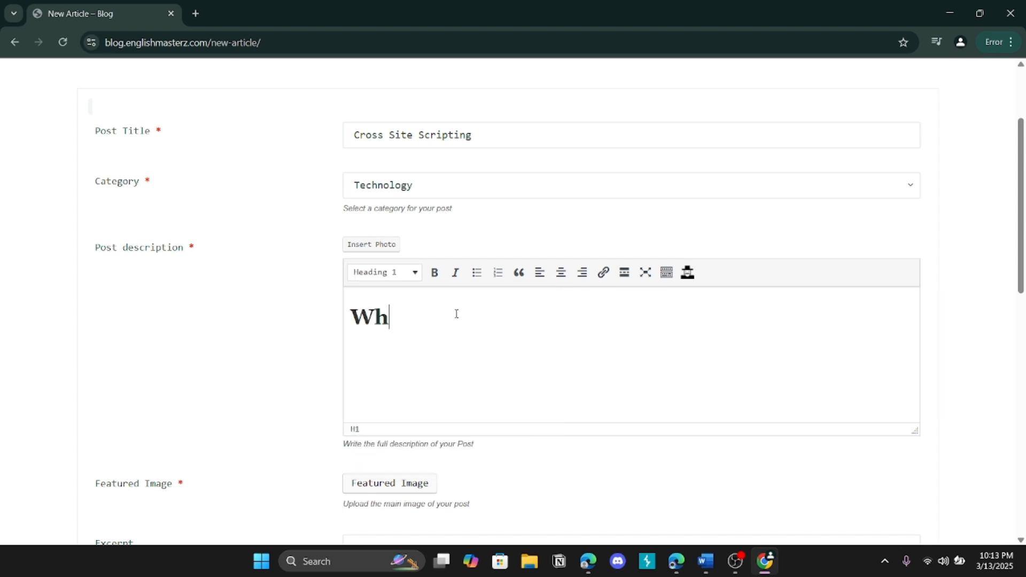
{"action": "type", "text": "at is Cross Site"}
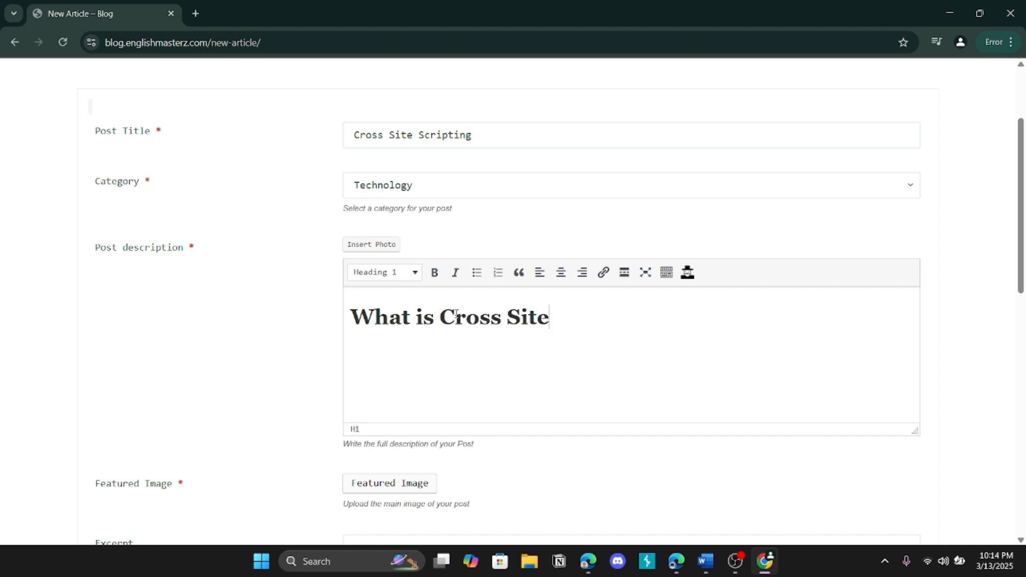
{"action": "type", "text": " Scripting?"}
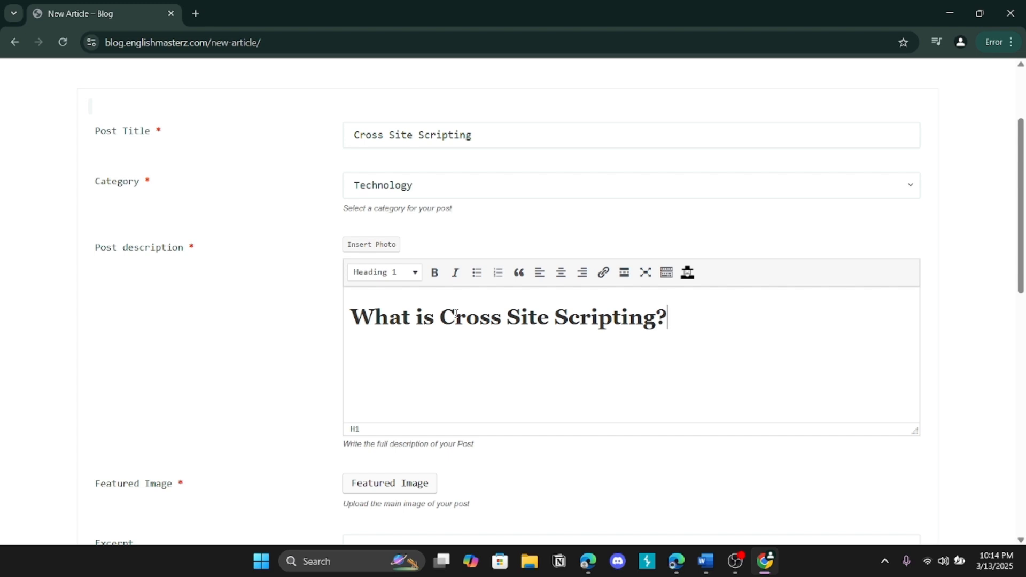
Write the XSS introduction paragraph below the heading, with "injection" and "anywhere a web application uses input from a user" in bold, and leave space after it
{"action": "key", "text": "Return"}
{"action": "type", "text": "Cross-Site Scripting (XSS) attacks are a type of injection, in which malicious scripts (JavaScript code) are injected into the web application. XSS attacks occur when an attacker uses a web application to send malicious code, generally in the form of a browser side script, to a different end user. Flaws that allow these attacks to succeed are quite widespread and occur anywhere a web application uses input from a user within the output it generates without validating or encoding it."}
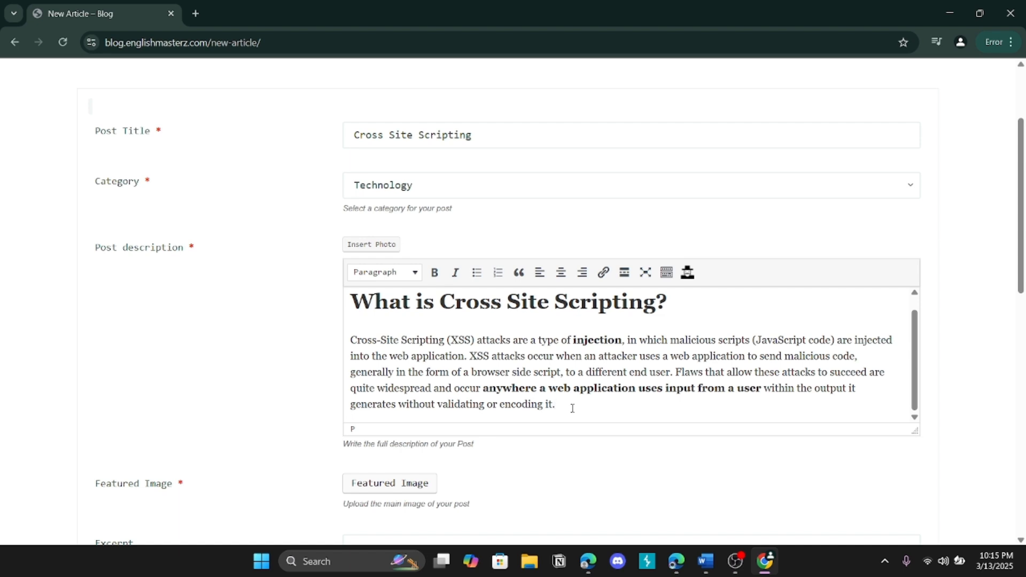
{"action": "key", "text": "Return"}
{"action": "key", "text": "Return"}
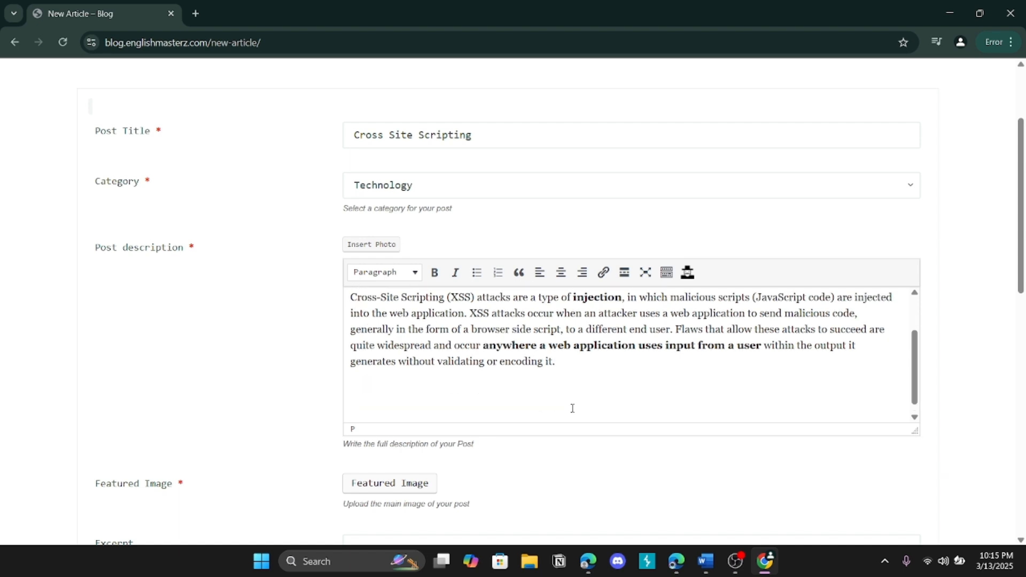
Add the Heading 2 line "Why Cross Site Scripting is Dangerous?" below the introduction paragraph
{"action": "left_click", "coordinate": [405, 274]}
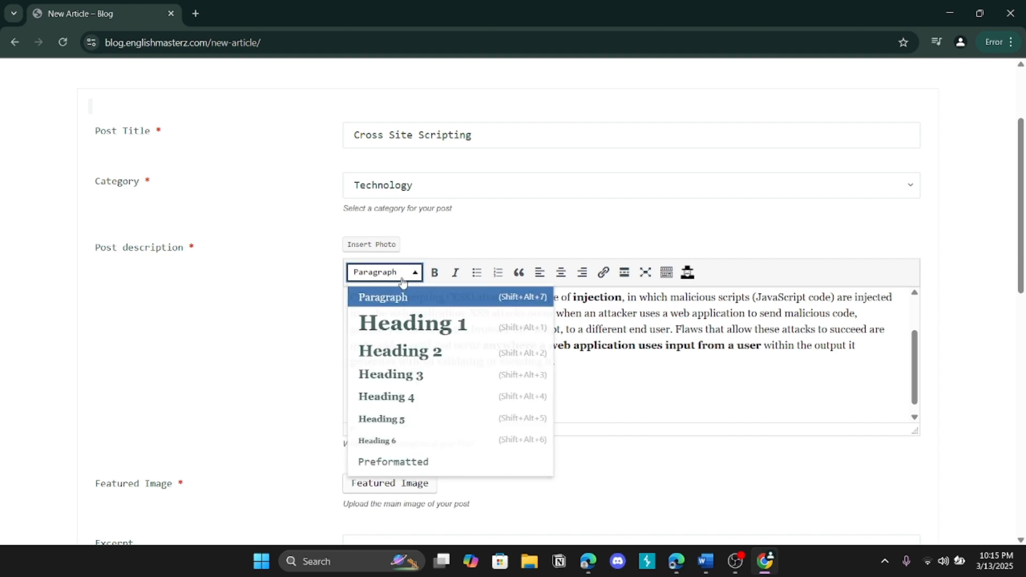
{"action": "left_click", "coordinate": [421, 351]}
{"action": "scroll", "coordinate": [442, 410], "scroll_direction": "down", "scroll_amount": 1}
{"action": "type", "text": "Why"}
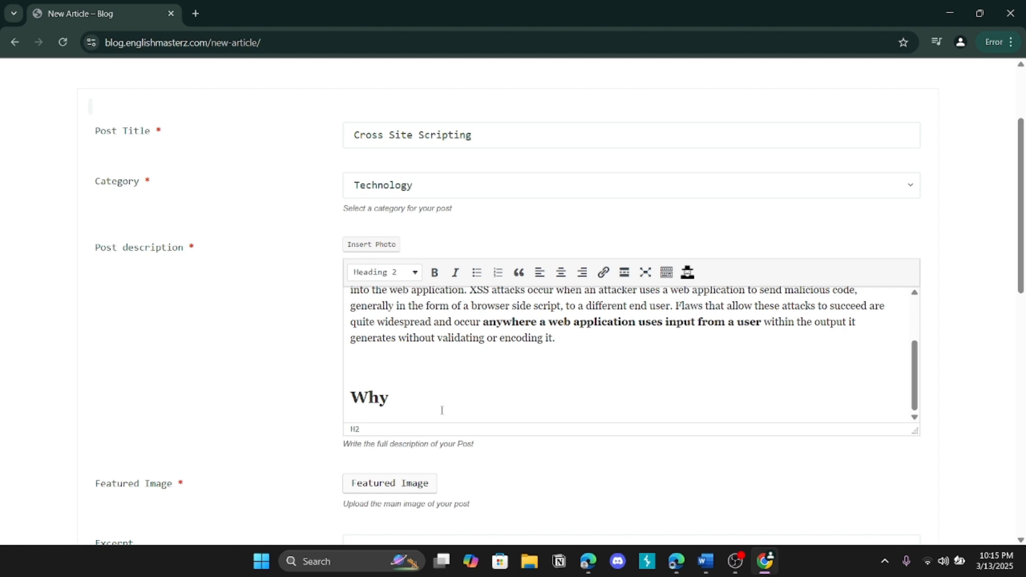
{"action": "type", "text": " Cross Site Scripting "}
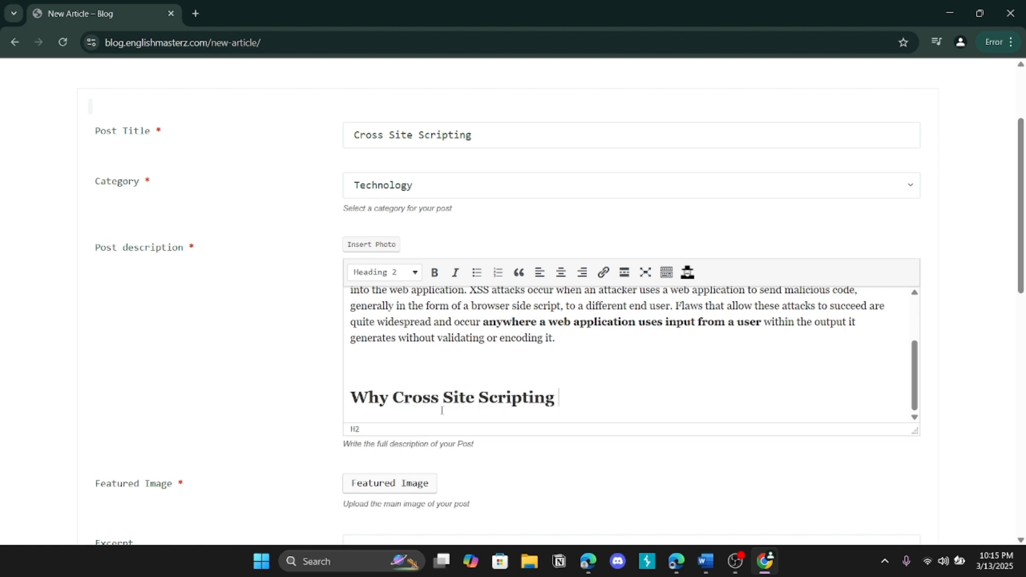
{"action": "type", "text": "is Dange"}
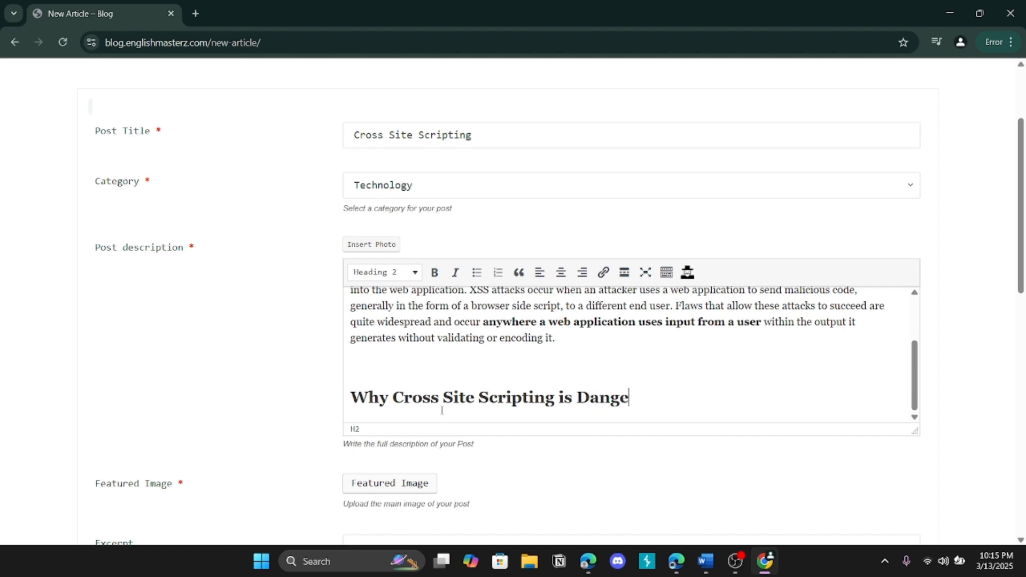
{"action": "type", "text": "rous?"}
{"action": "key", "text": "Return"}
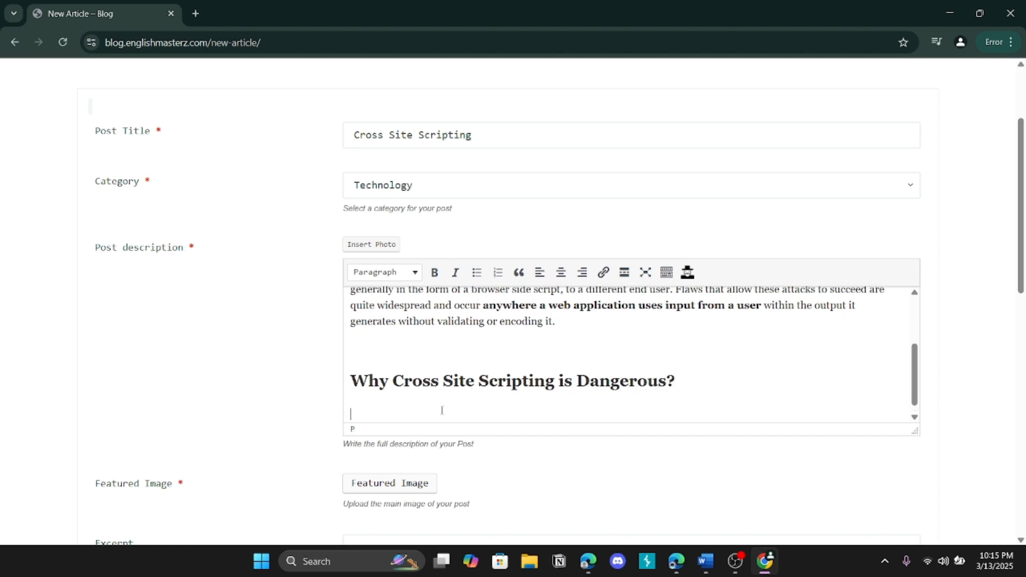
Start a bulleted list under the danger heading with the item "Steal sensitive information (like login cookies)"
{"action": "scroll", "coordinate": [442, 410], "scroll_direction": "down", "scroll_amount": 1}
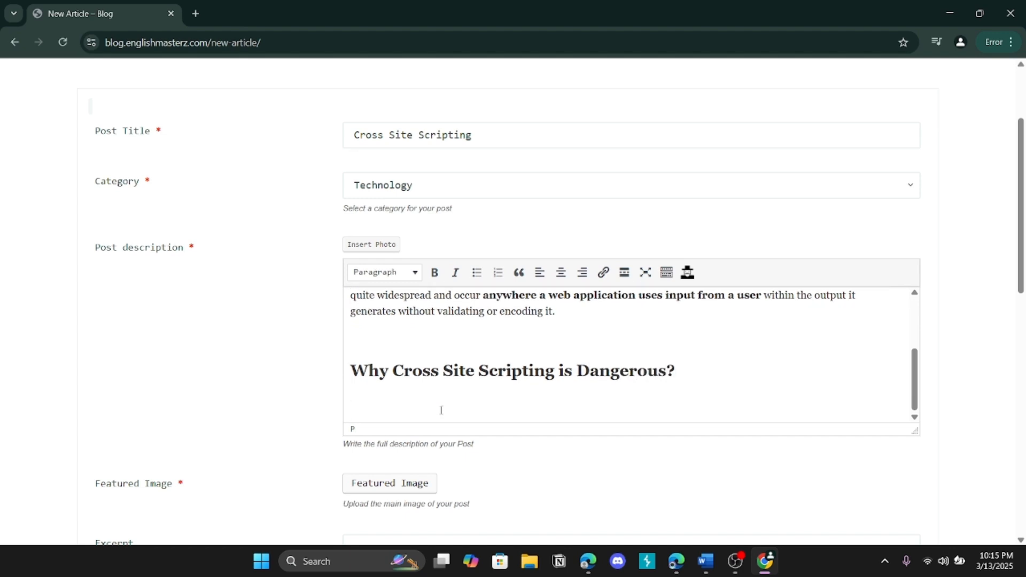
{"action": "left_click", "coordinate": [476, 272]}
{"action": "type", "text": "Steal sensitive info"}
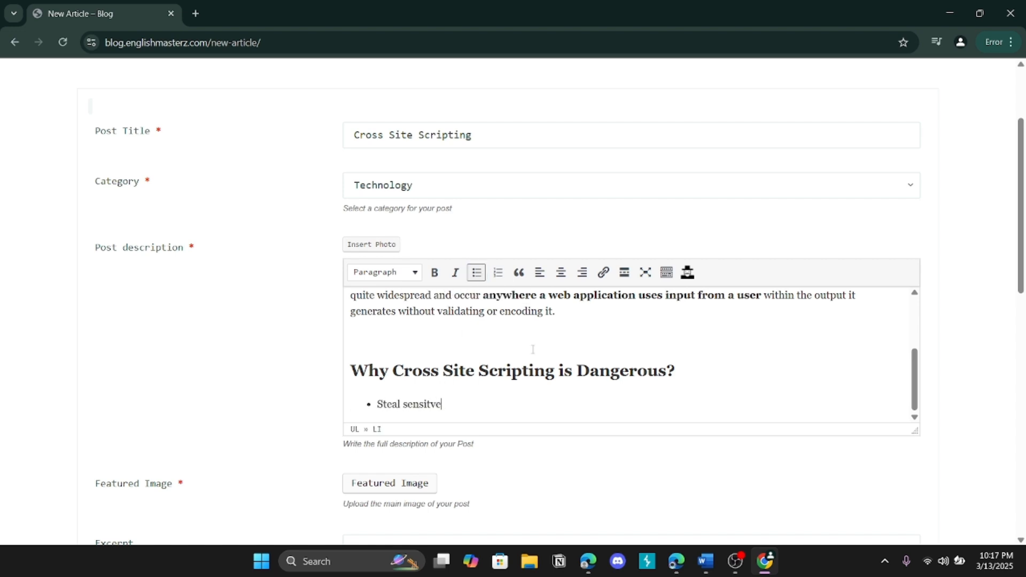
{"action": "type", "text": "rmation like login co"}
{"action": "type", "text": "okies"}
{"action": "type", "text": "("}
{"action": "key", "text": "End"}
Add the bullets "Hijack user sessions to impersonate users." and "Spreads Malware or redirect users to malicious sites.", and end the list
{"action": "key", "text": "Return"}
{"action": "type", "text": "Hija"}
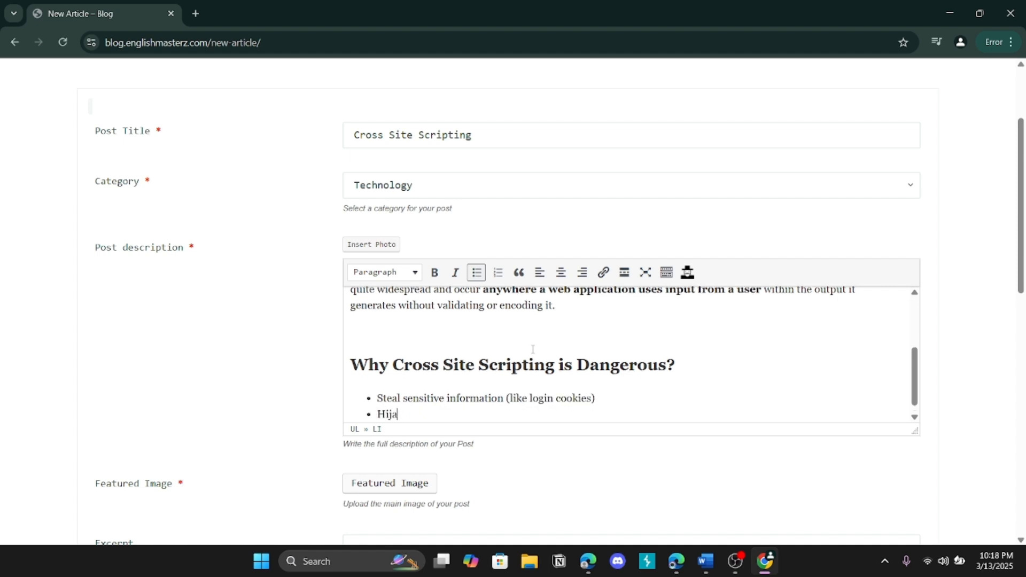
{"action": "type", "text": "ck user sessions to impersonate users."}
{"action": "key", "text": "Return"}
{"action": "type", "text": "Spreads Malware or redire"}
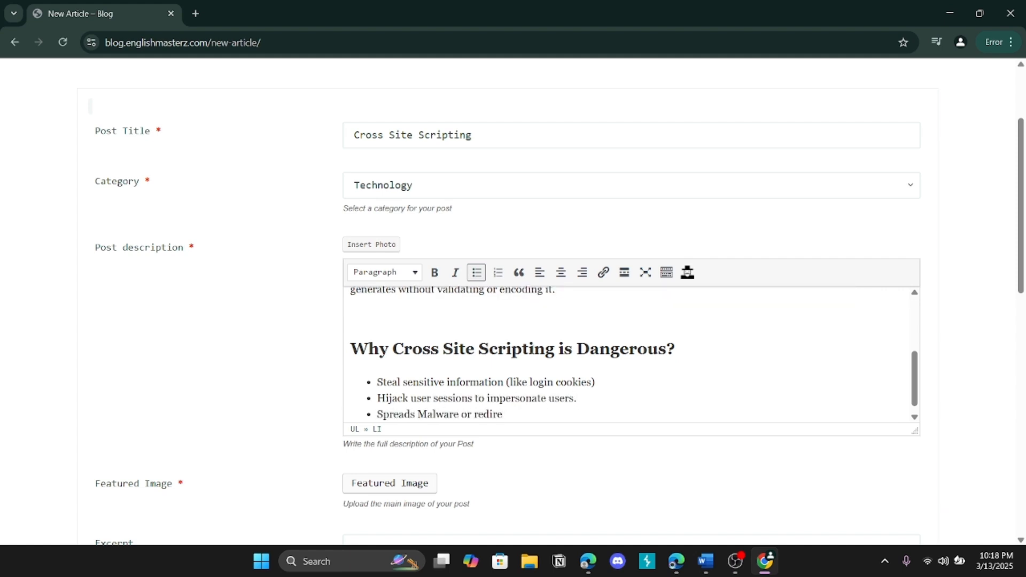
{"action": "type", "text": "ct users to malicious sites."}
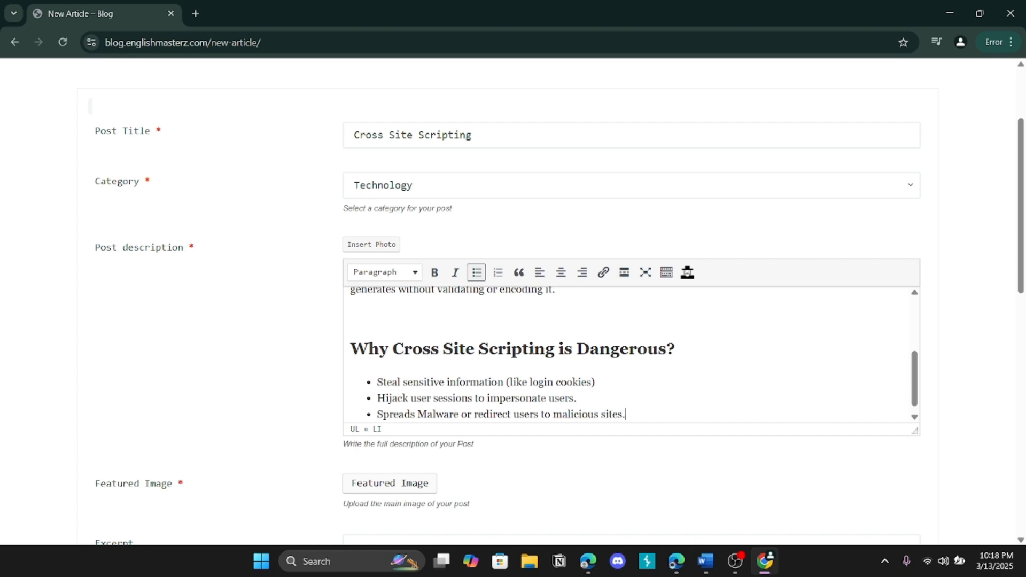
{"action": "key", "text": "Return"}
{"action": "key", "text": "BackSpace"}
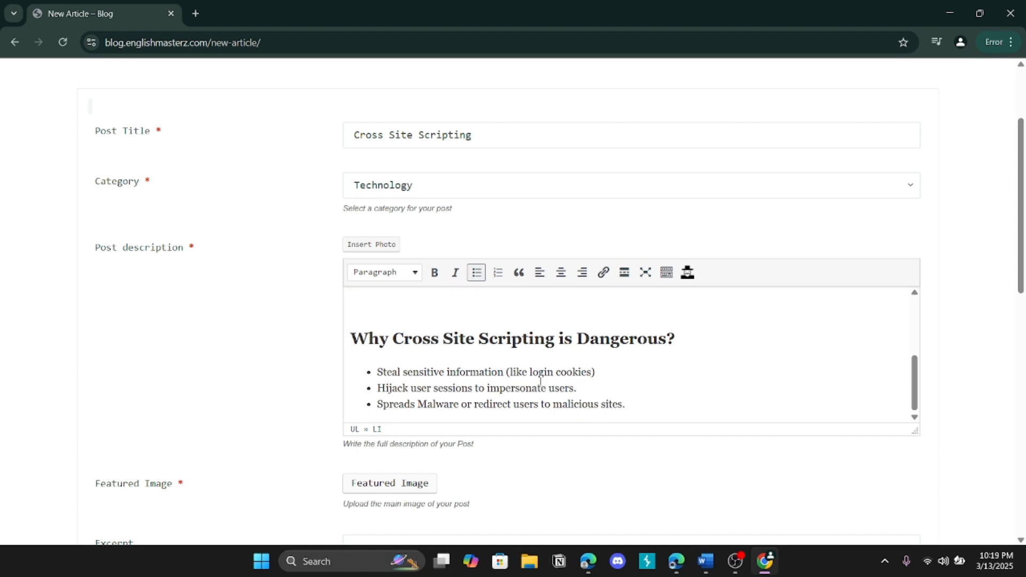
{"action": "key", "text": "Return"}
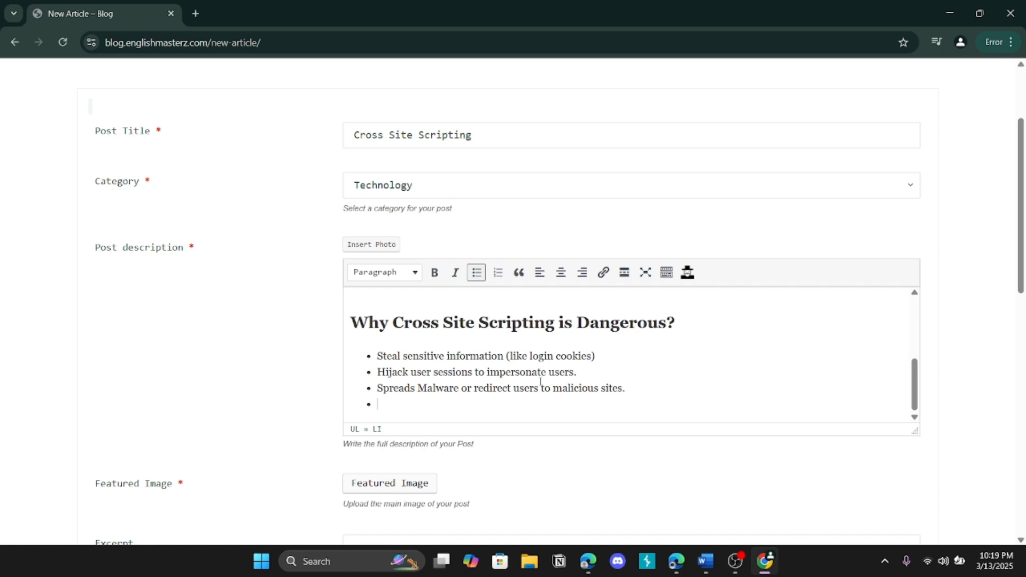
{"action": "left_click", "coordinate": [476, 273]}
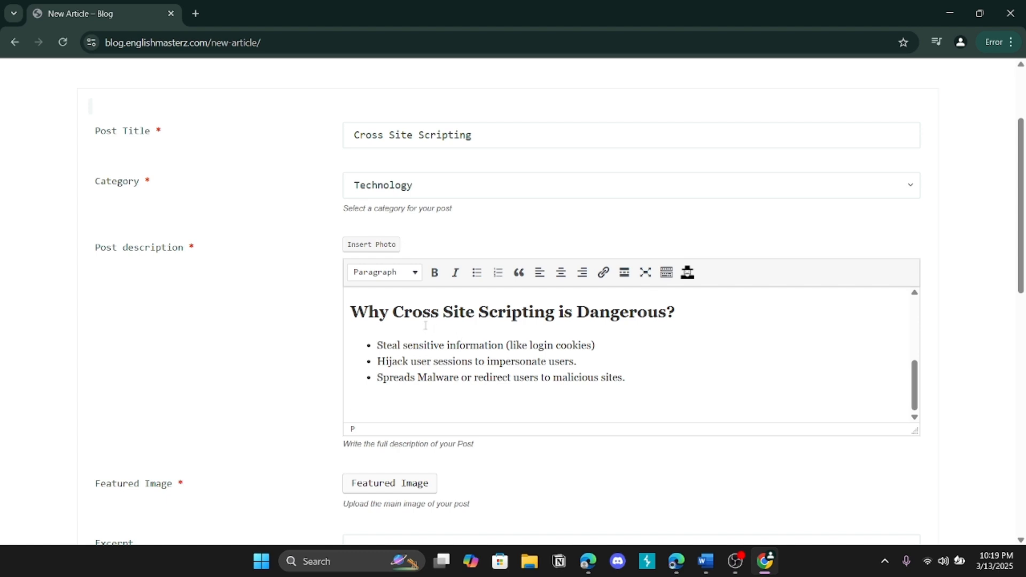
Add the Heading 2 line "Types of XSS" below the bulleted list
{"action": "left_click", "coordinate": [408, 277]}
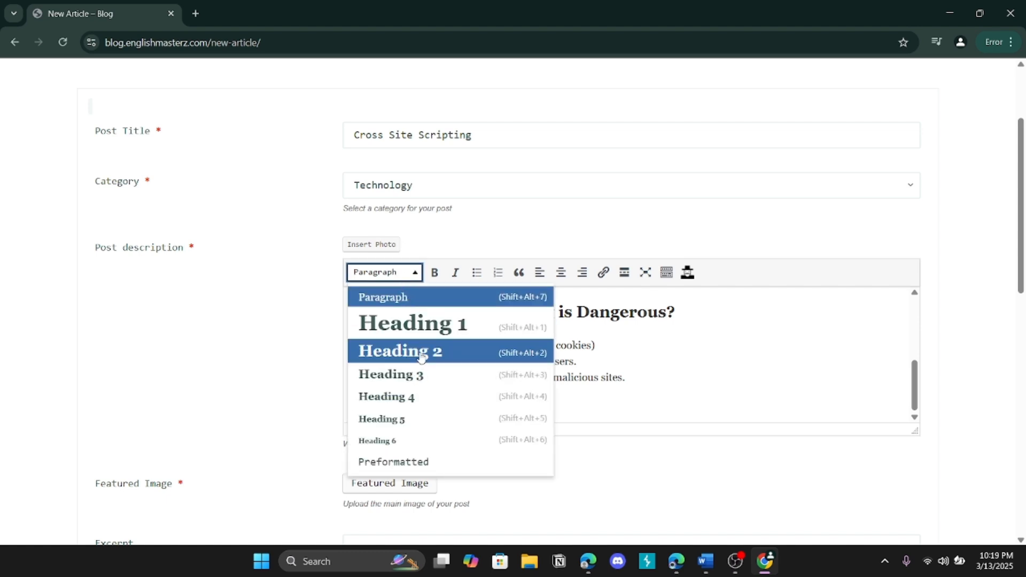
{"action": "left_click", "coordinate": [422, 351]}
{"action": "type", "text": "Types of "}
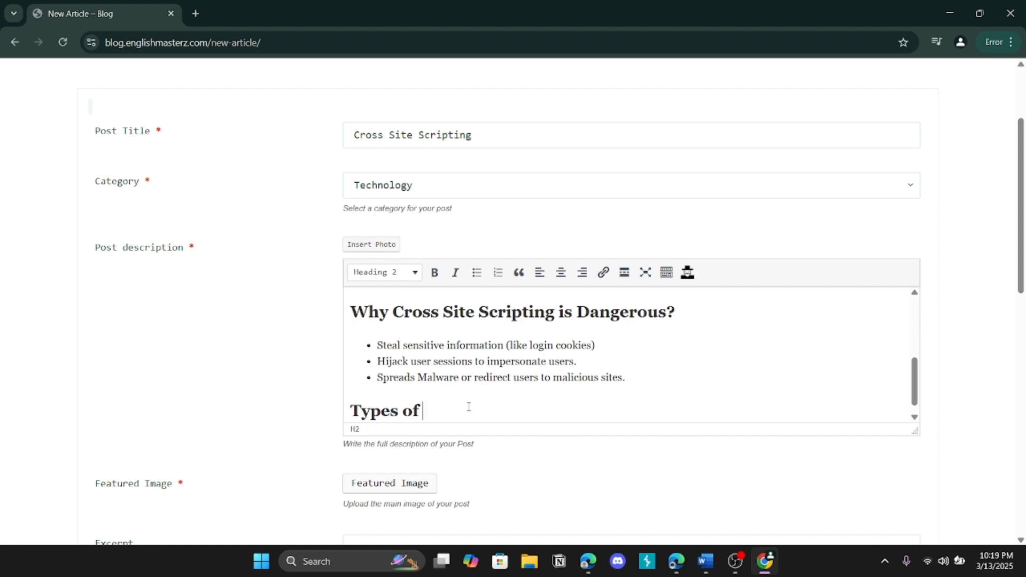
{"action": "type", "text": "XSS"}
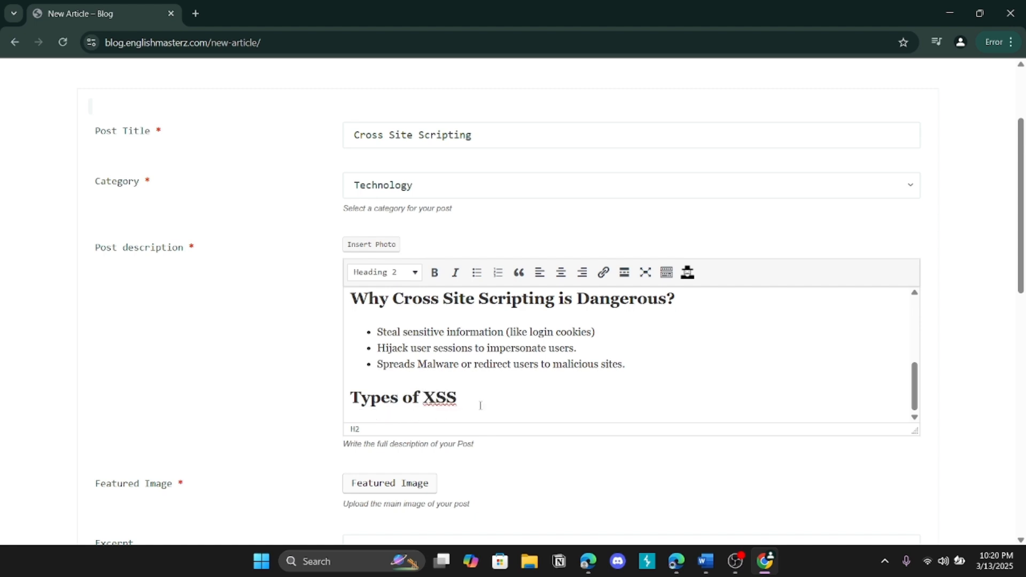
{"action": "key", "text": "Return"}
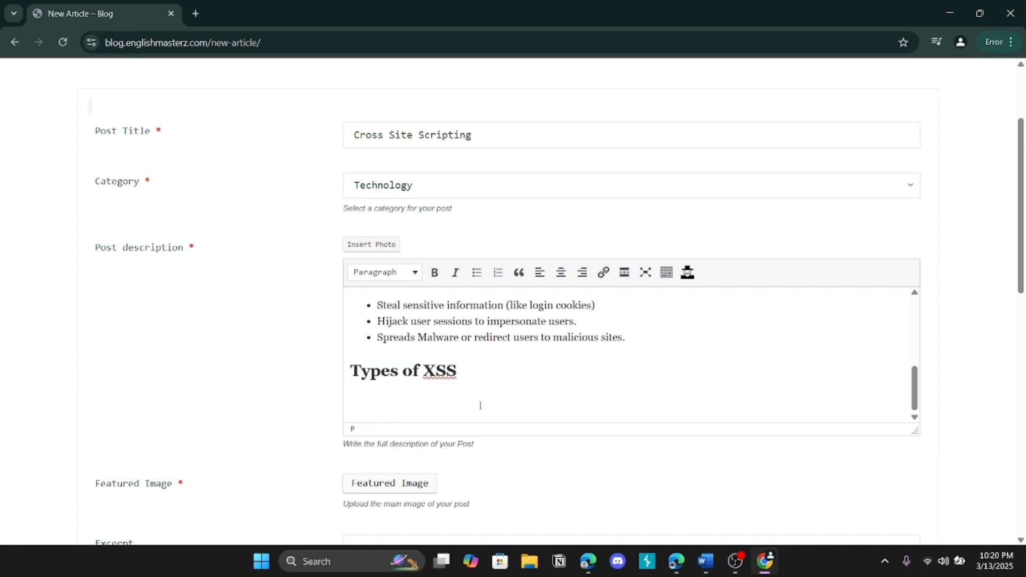
Create a numbered list under "Types of XSS" with the items "DOM Based XSS", "Reflected XSS" and "Stored XSS"
{"action": "left_click", "coordinate": [498, 273]}
{"action": "type", "text": "DOM Based"}
{"action": "key", "text": "Return"}
{"action": "type", "text": "Reflected XSS"}
{"action": "key", "text": "Up"}
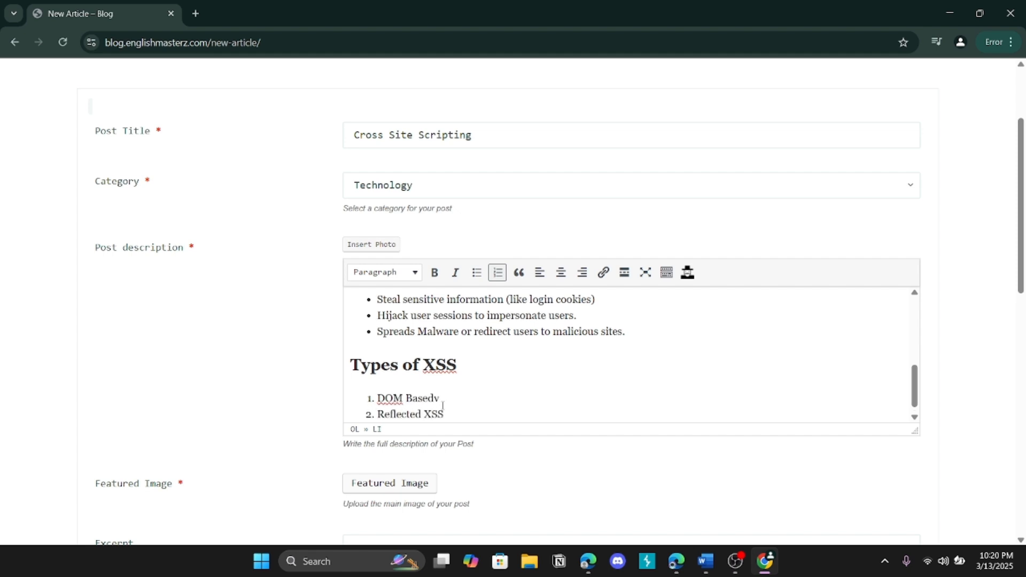
{"action": "type", "text": "XSS"}
{"action": "key", "text": "Down"}
{"action": "key", "text": "Return"}
{"action": "type", "text": "Stored XSS"}
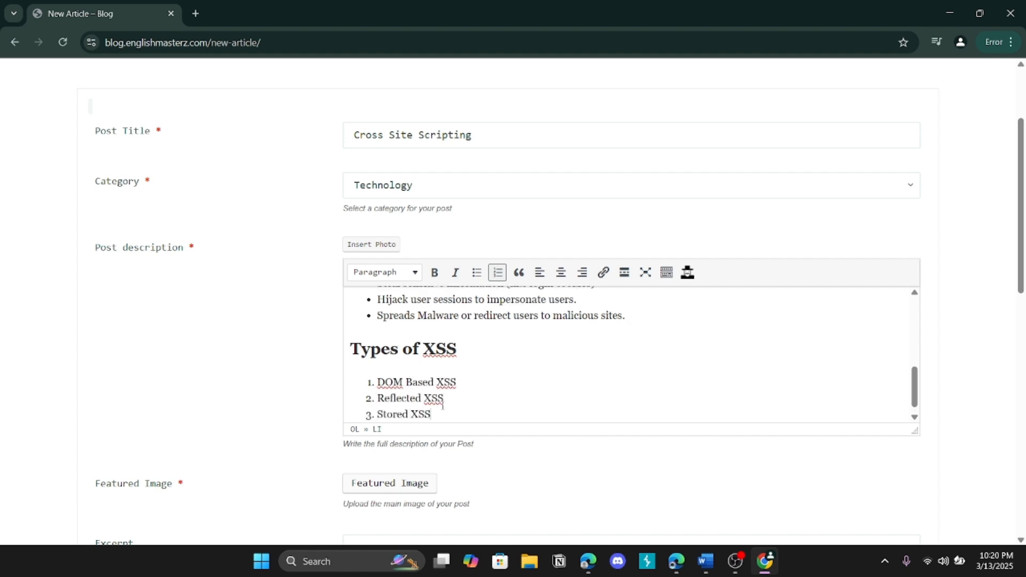
Make "Steal sensitive information", "Hijack user sessions" and "Spreads Malware" bold in the bulleted list
{"action": "scroll", "coordinate": [442, 407], "scroll_direction": "up", "scroll_amount": 2}
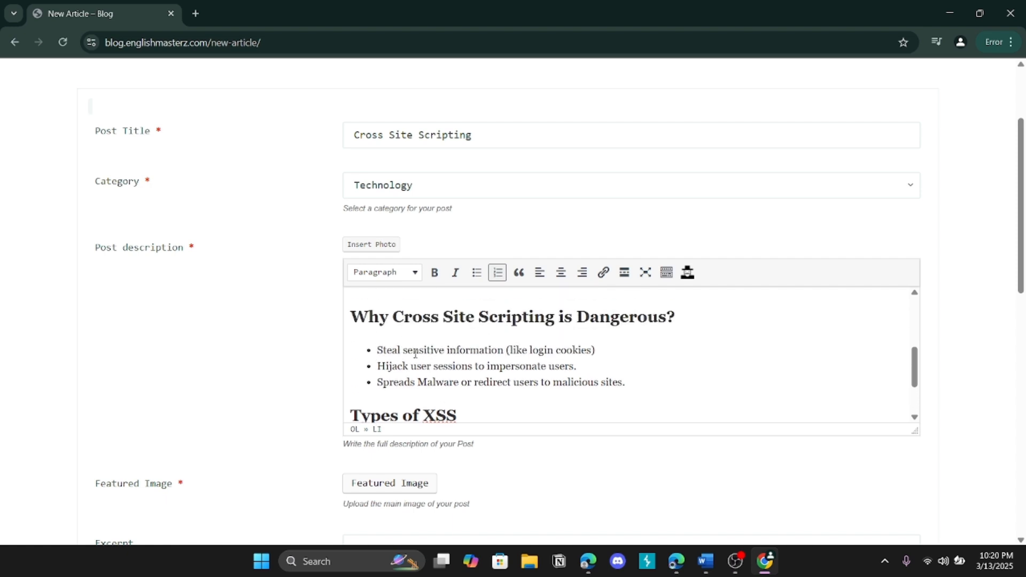
{"action": "left_click_drag", "start_coordinate": [504, 350], "coordinate": [380, 353]}
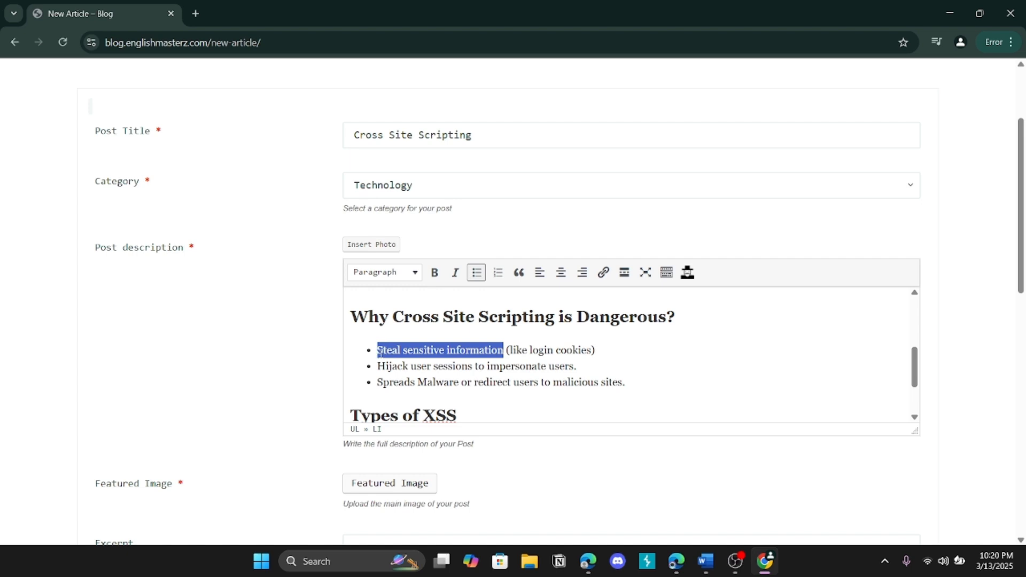
{"action": "left_click", "coordinate": [434, 272]}
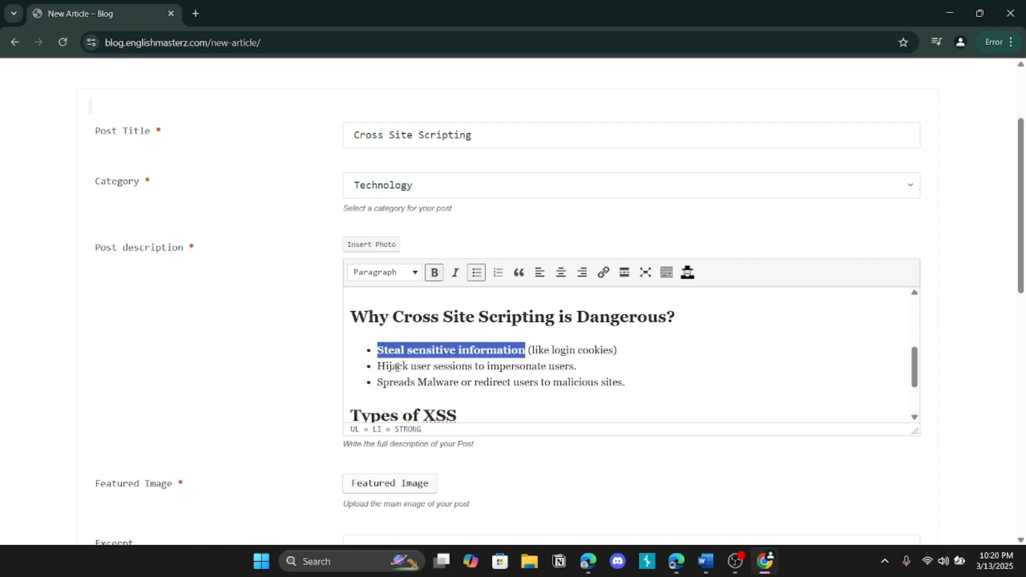
{"action": "left_click_drag", "start_coordinate": [378, 367], "coordinate": [473, 369]}
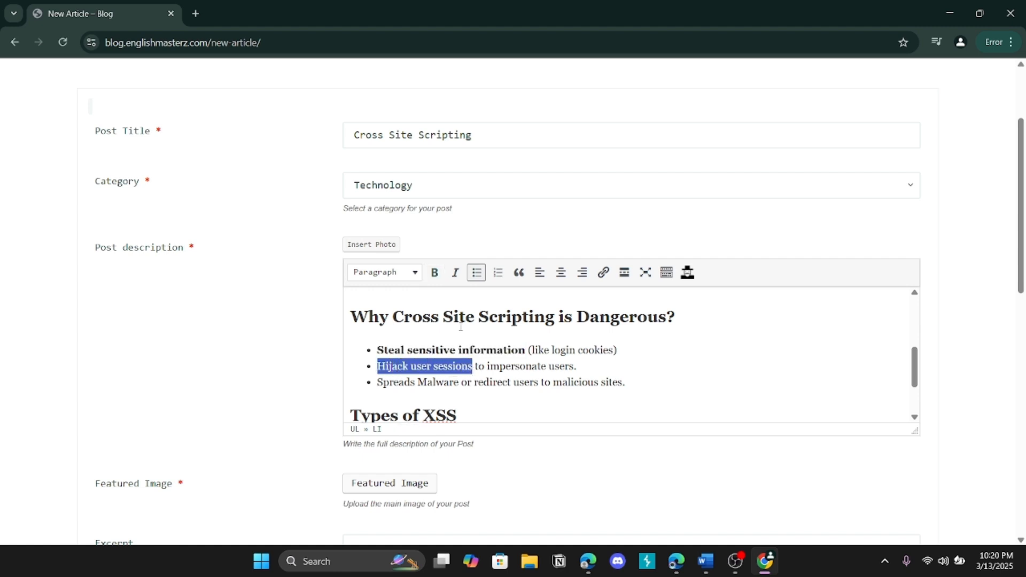
{"action": "left_click", "coordinate": [434, 273]}
{"action": "left_click_drag", "start_coordinate": [379, 383], "coordinate": [460, 383]}
{"action": "left_click", "coordinate": [435, 272]}
{"action": "scroll", "coordinate": [461, 337], "scroll_direction": "down", "scroll_amount": 3}
{"action": "left_click", "coordinate": [448, 407]}
{"action": "scroll", "coordinate": [515, 358], "scroll_direction": "up", "scroll_amount": 3}
{"action": "scroll", "coordinate": [515, 359], "scroll_direction": "down", "scroll_amount": 3}
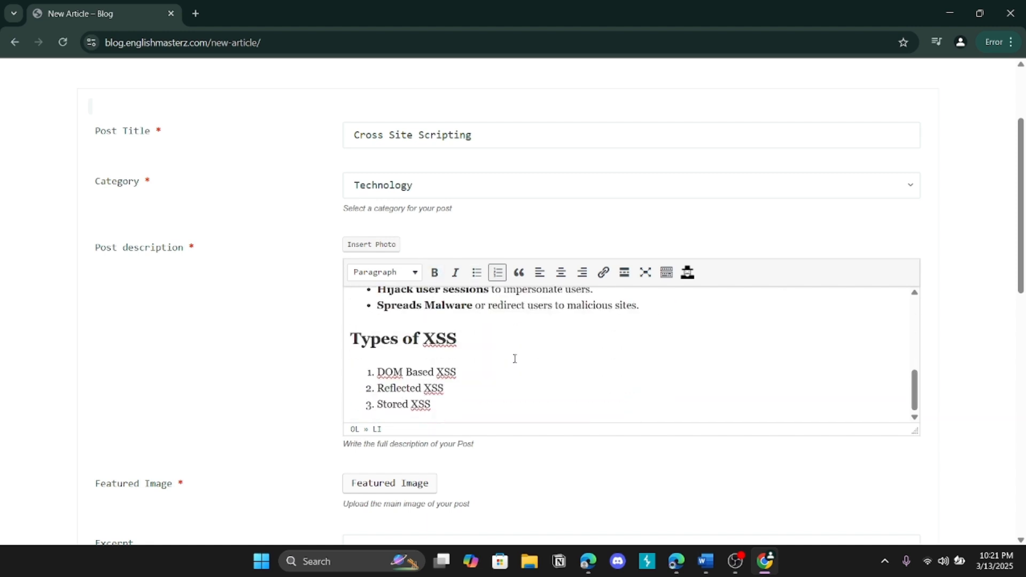
Try centre and right alignment on the three bulleted items and set them back to left alignment
{"action": "scroll", "coordinate": [514, 365], "scroll_direction": "up", "scroll_amount": 2}
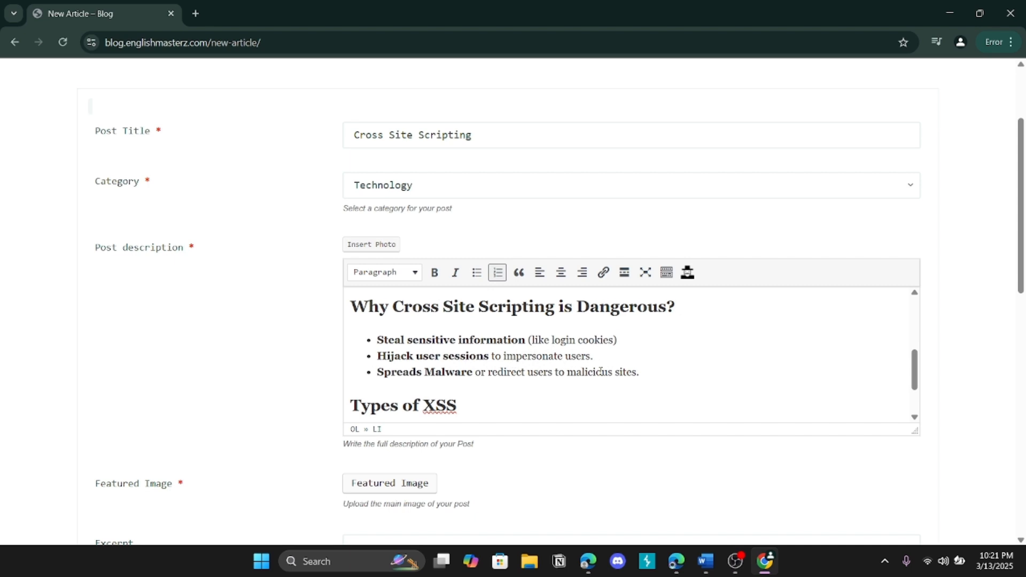
{"action": "left_click_drag", "start_coordinate": [639, 373], "coordinate": [344, 335]}
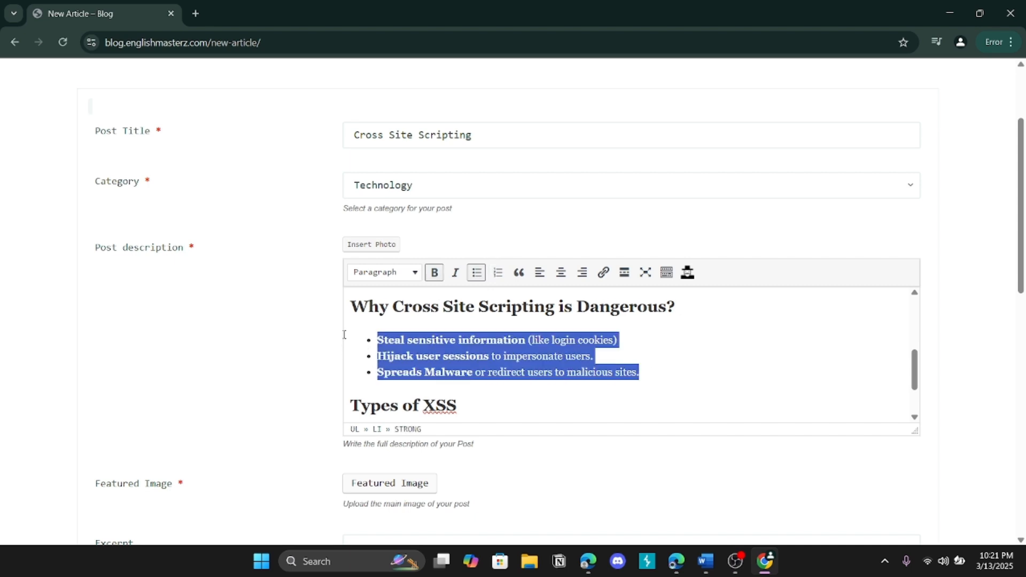
{"action": "left_click", "coordinate": [561, 275]}
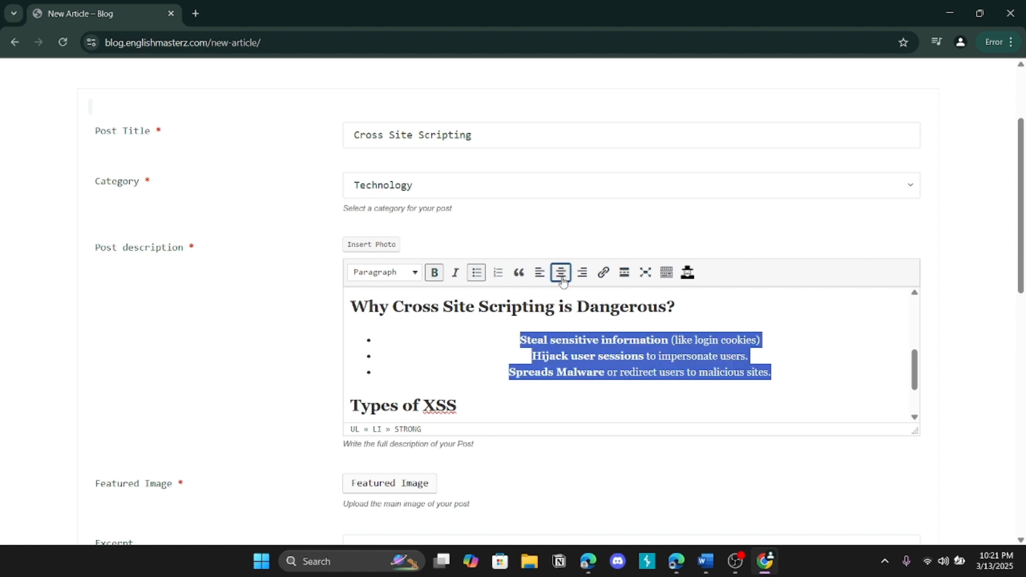
{"action": "left_click", "coordinate": [582, 274]}
{"action": "left_click", "coordinate": [540, 274]}
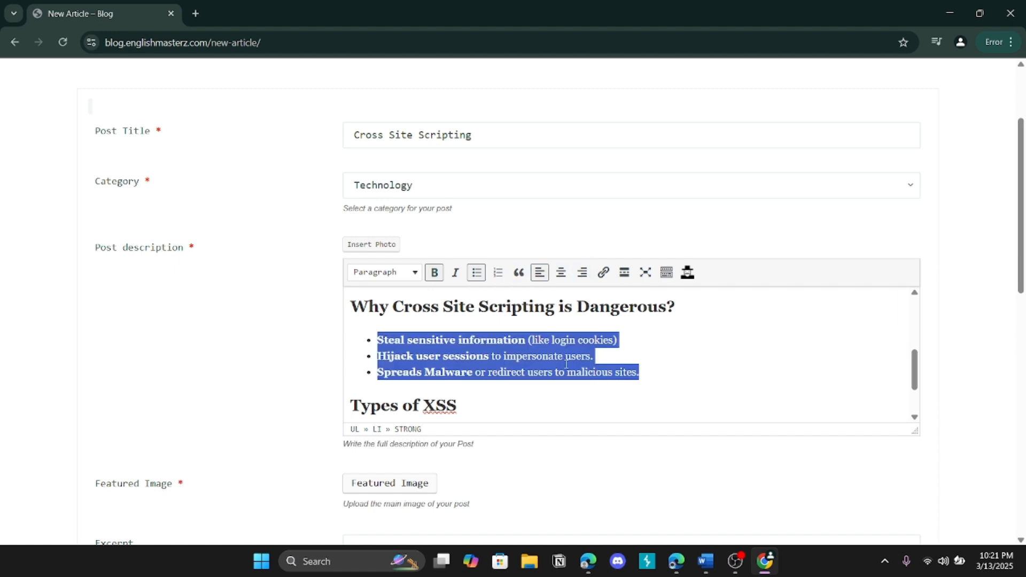
{"action": "left_click", "coordinate": [637, 356]}
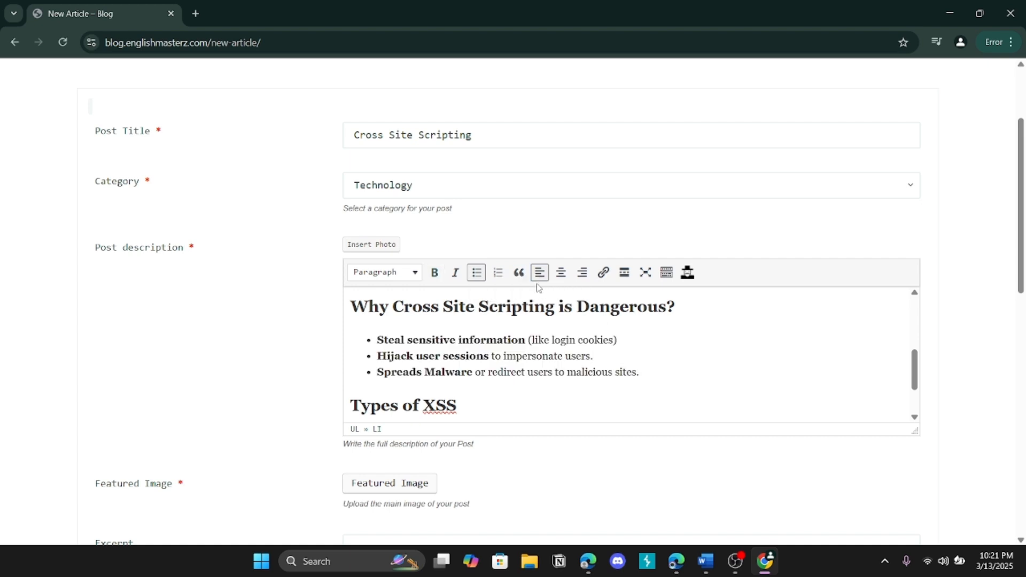
End the numbered list after "Stored XSS" and add the paragraph "Know more about XSS" below it
{"action": "scroll", "coordinate": [572, 358], "scroll_direction": "down", "scroll_amount": 2}
{"action": "scroll", "coordinate": [548, 364], "scroll_direction": "down", "scroll_amount": 1}
{"action": "left_click", "coordinate": [483, 346]}
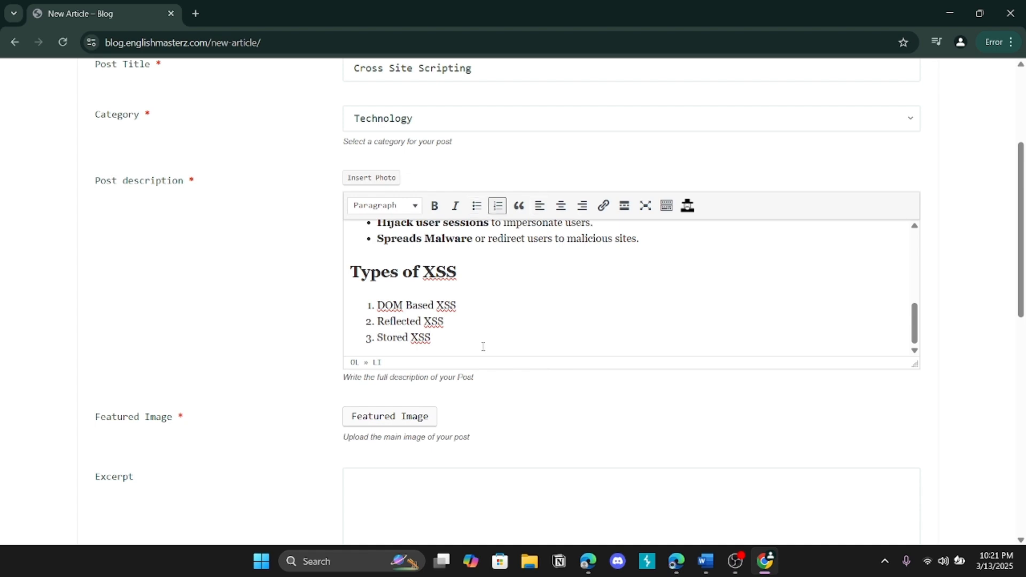
{"action": "key", "text": "Return"}
{"action": "left_click", "coordinate": [497, 206]}
{"action": "key", "text": "Return"}
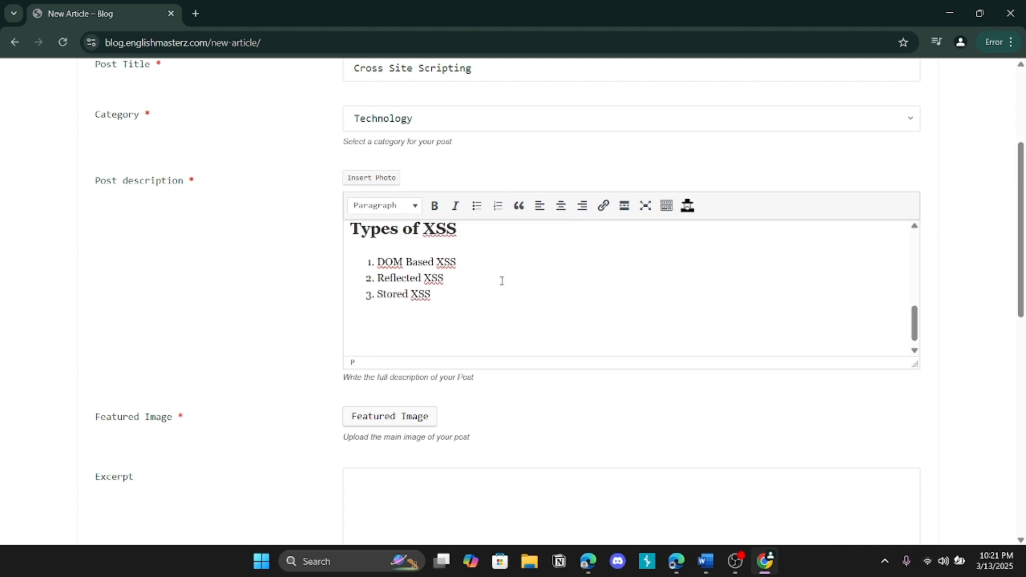
{"action": "type", "text": "Know more about XSS"}
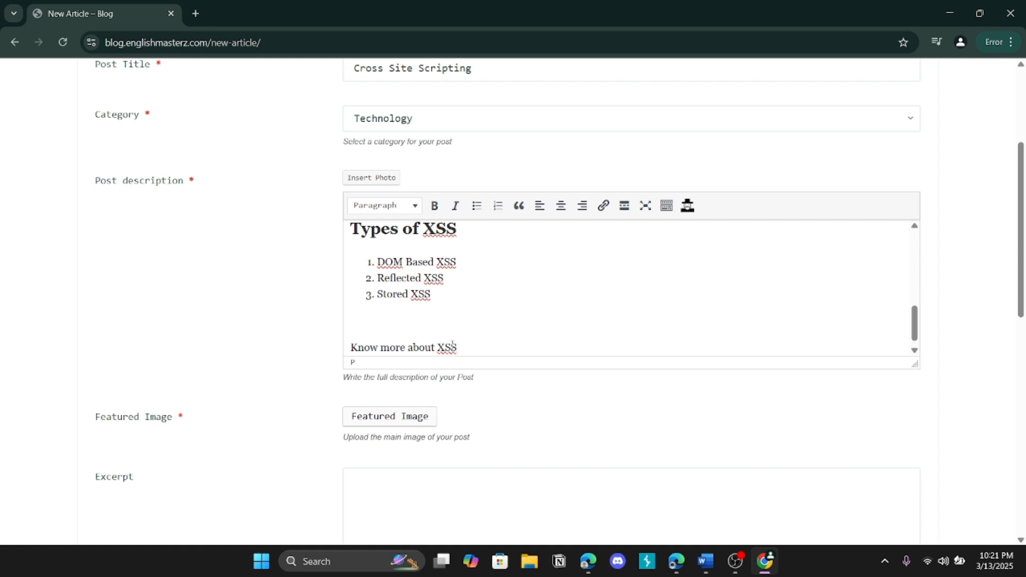
Search for "xss wikipedia" in a new browser tab and open Wikipedia's Cross-site scripting article
{"action": "left_click", "coordinate": [196, 13]}
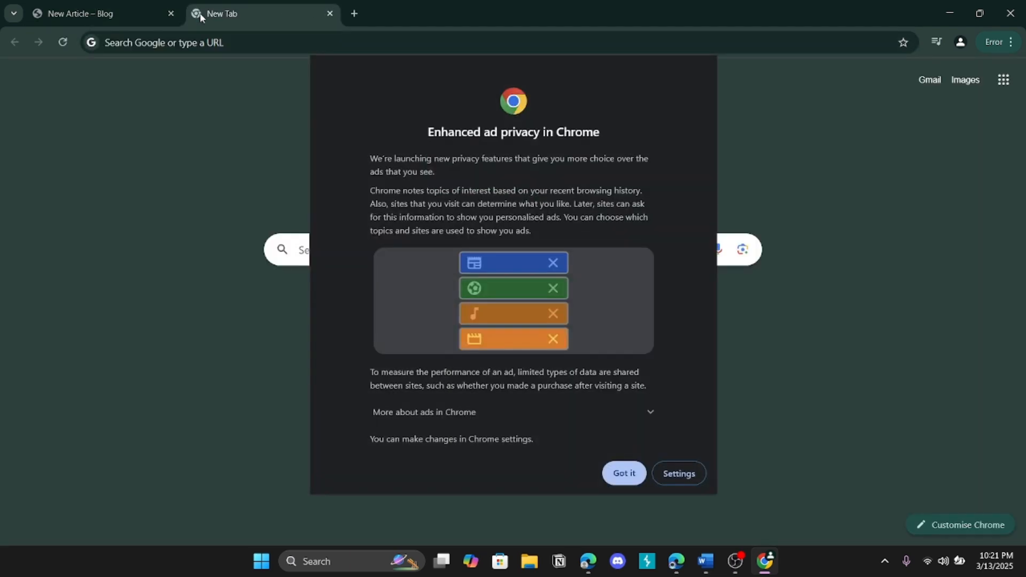
{"action": "left_click", "coordinate": [622, 470]}
{"action": "type", "text": "x"}
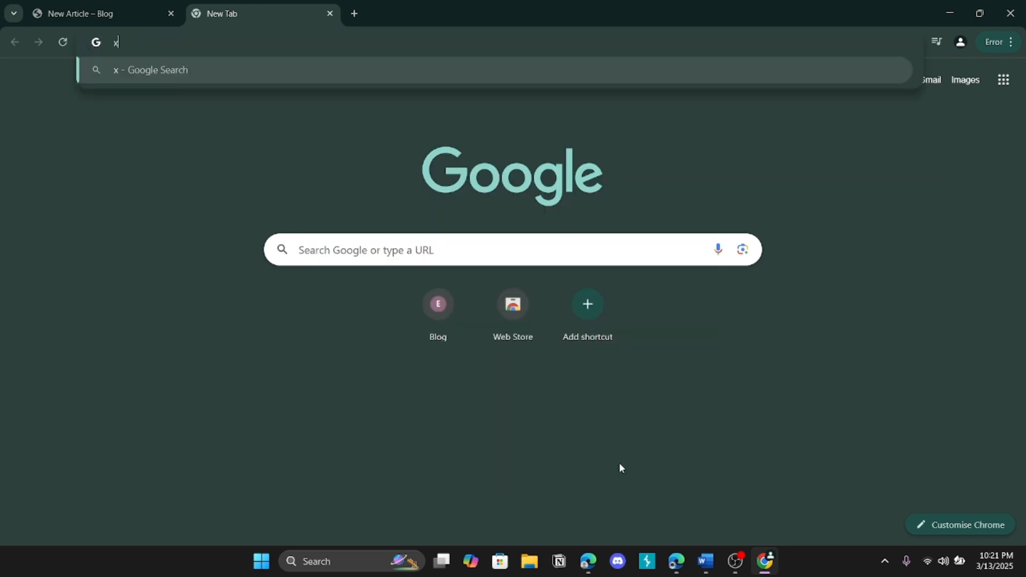
{"action": "type", "text": "ss wikipe"}
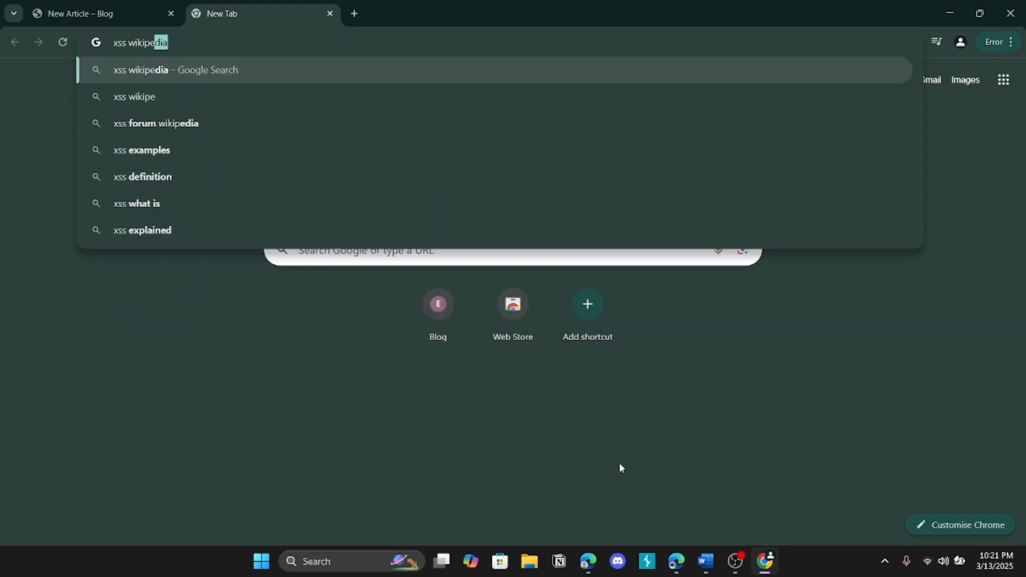
{"action": "key", "text": "Return"}
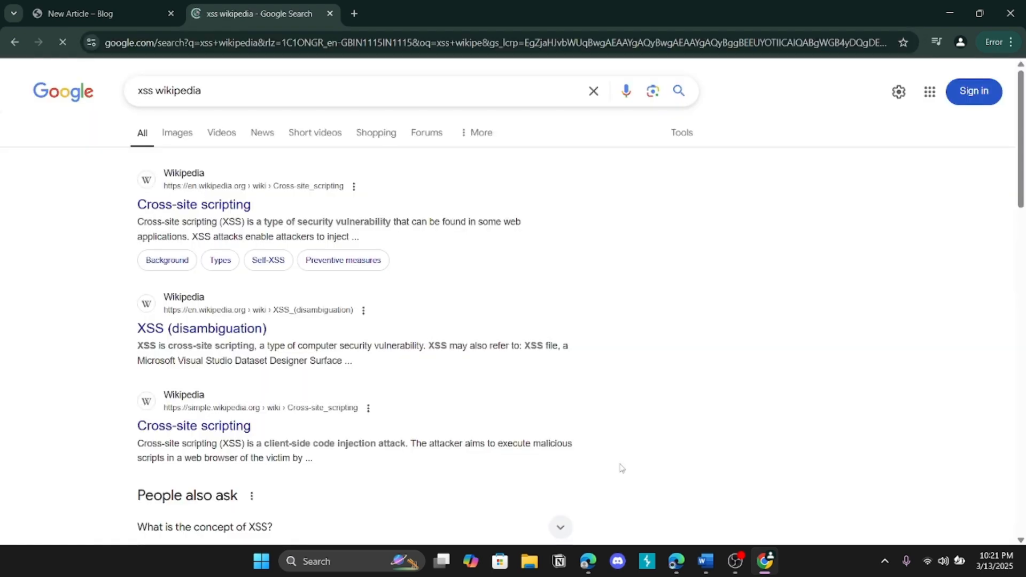
{"action": "left_click", "coordinate": [203, 205]}
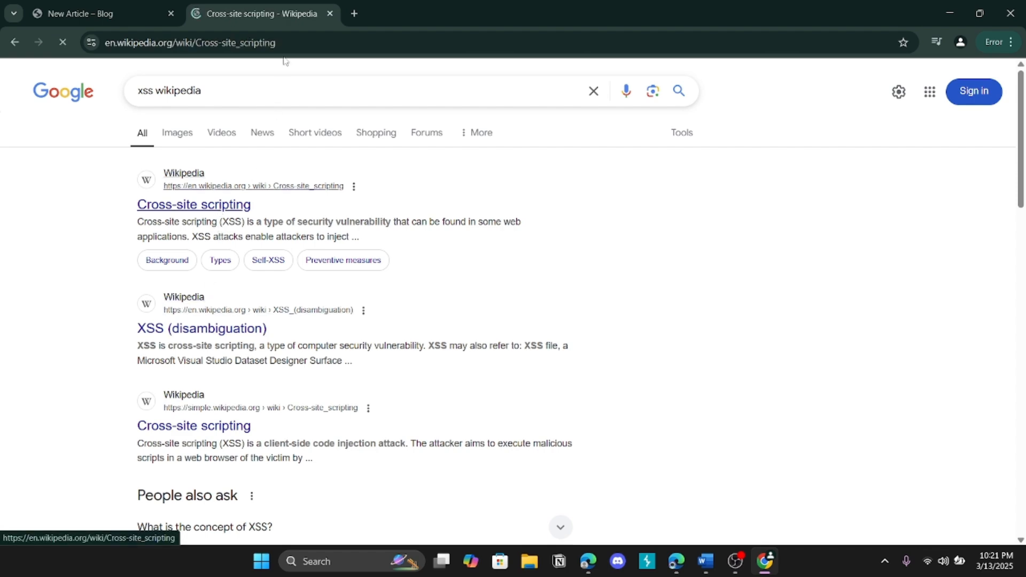
Copy the Wikipedia article's address and link the word "XSS" in "Know more about XSS" to it
{"action": "left_click", "coordinate": [283, 42]}
{"action": "right_click", "coordinate": [289, 42]}
{"action": "left_click", "coordinate": [327, 169]}
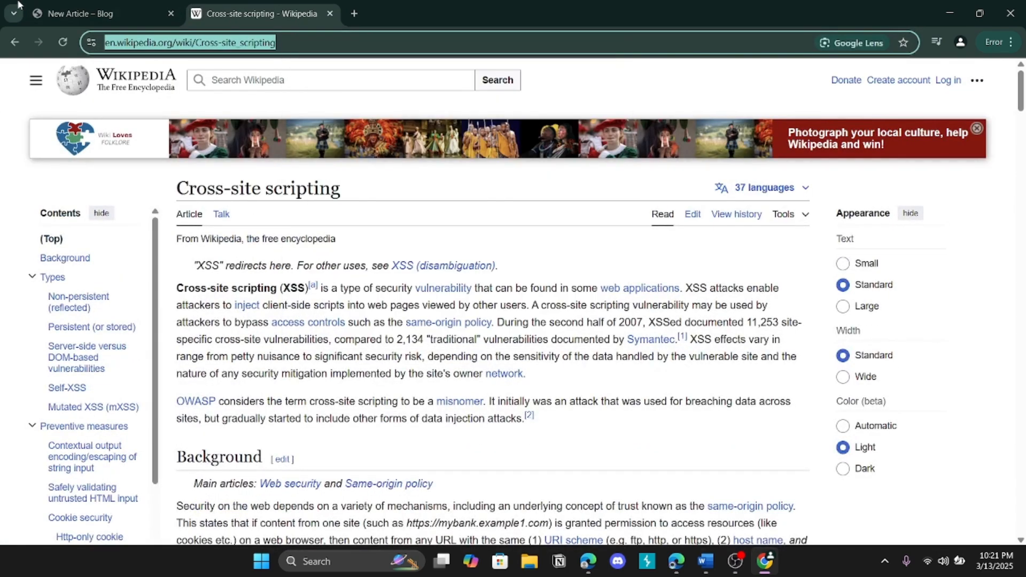
{"action": "left_click", "coordinate": [14, 14]}
{"action": "left_click", "coordinate": [107, 142]}
{"action": "double_click", "coordinate": [451, 347]}
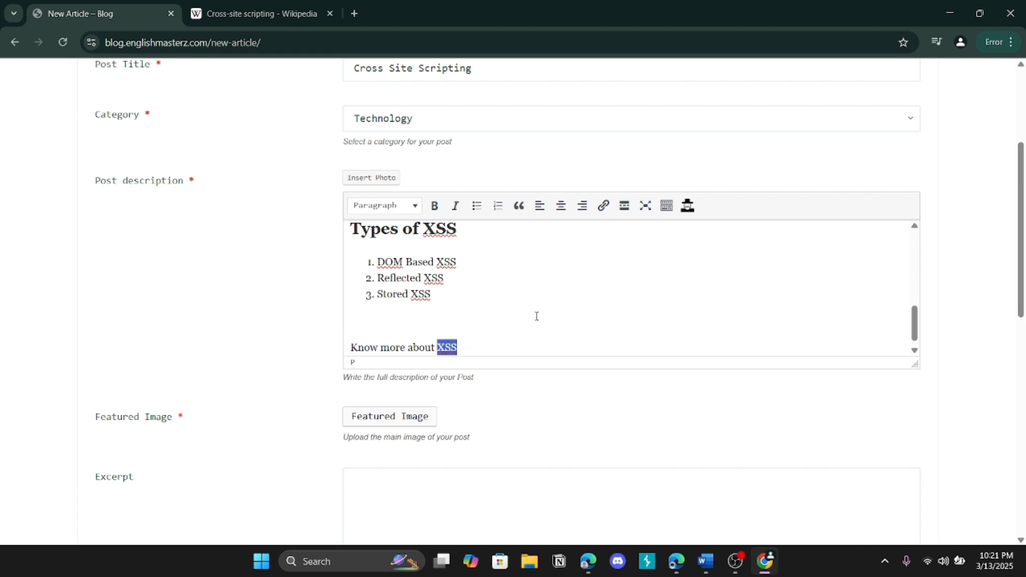
{"action": "left_click", "coordinate": [603, 206]}
{"action": "key", "text": "ctrl+v"}
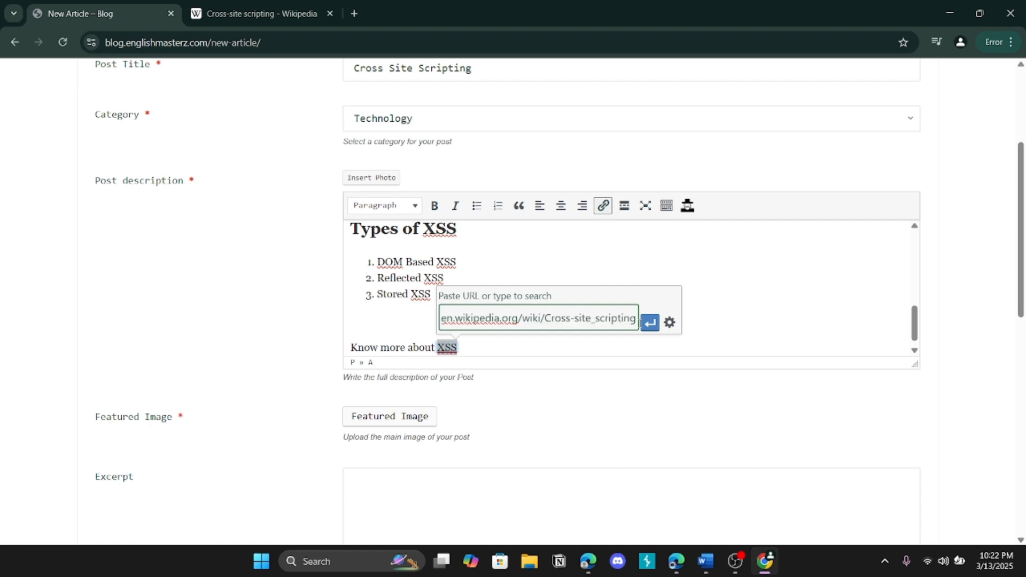
{"action": "left_click", "coordinate": [650, 322]}
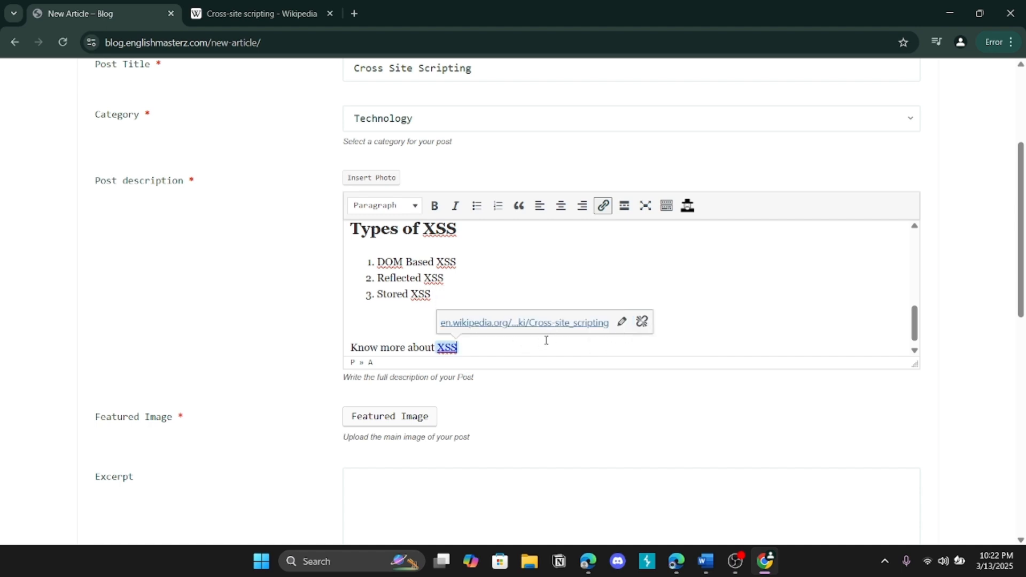
{"action": "left_click", "coordinate": [712, 318]}
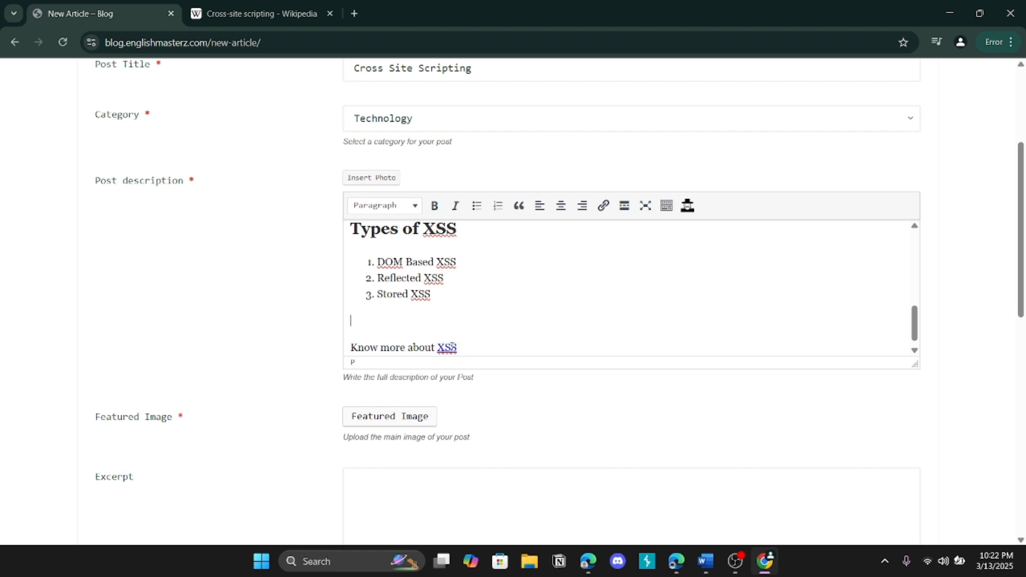
Check the Wikipedia page used as the link target and return to the new article
{"action": "left_click", "coordinate": [256, 10]}
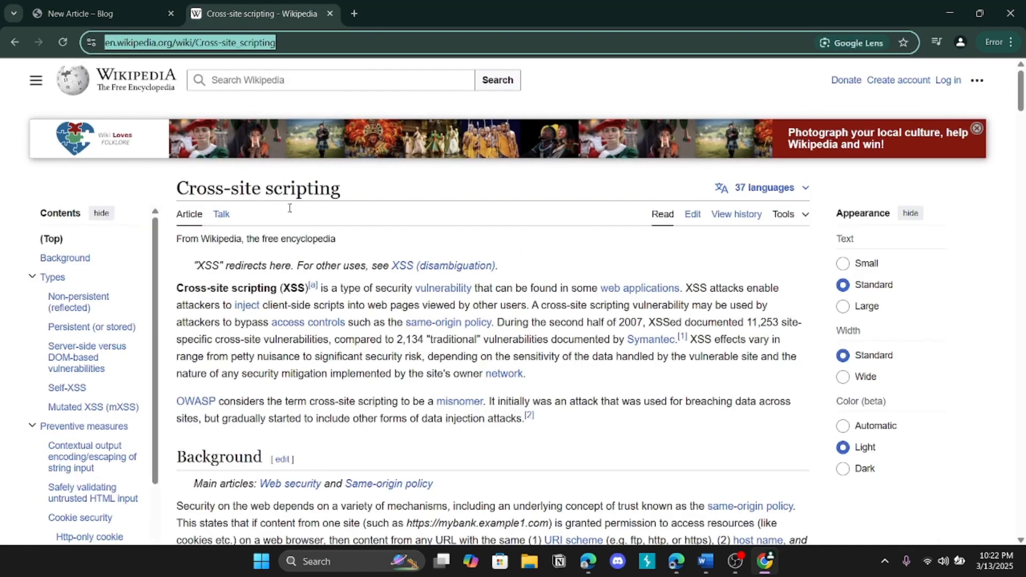
{"action": "left_click", "coordinate": [102, 12]}
{"action": "scroll", "coordinate": [508, 326], "scroll_direction": "up", "scroll_amount": 6}
{"action": "scroll", "coordinate": [502, 325], "scroll_direction": "down", "scroll_amount": 6}
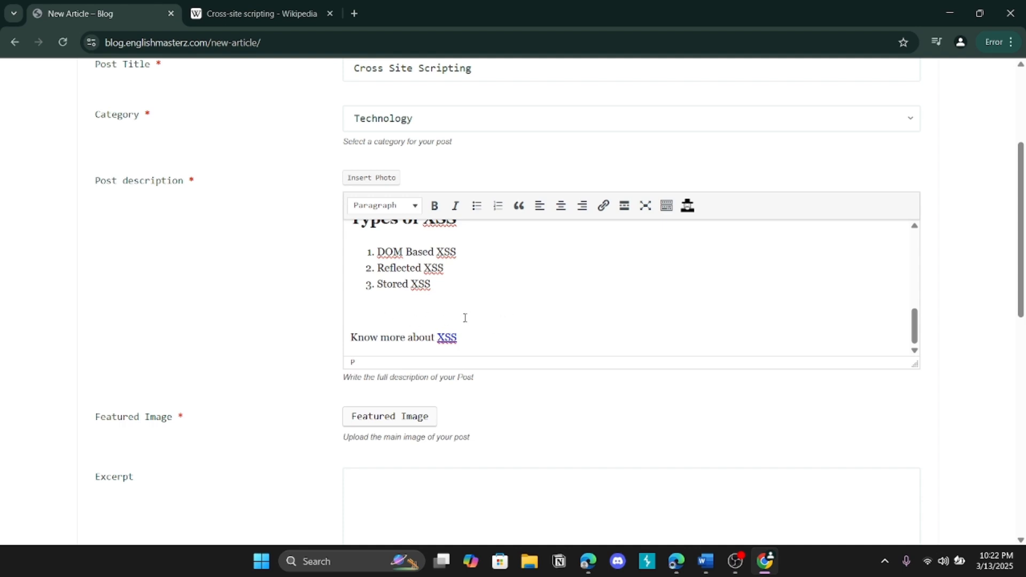
Insert the photo XSS_Attack.png into the post description between the numbered list and "Know more about XSS", and review it
{"action": "left_click", "coordinate": [379, 185]}
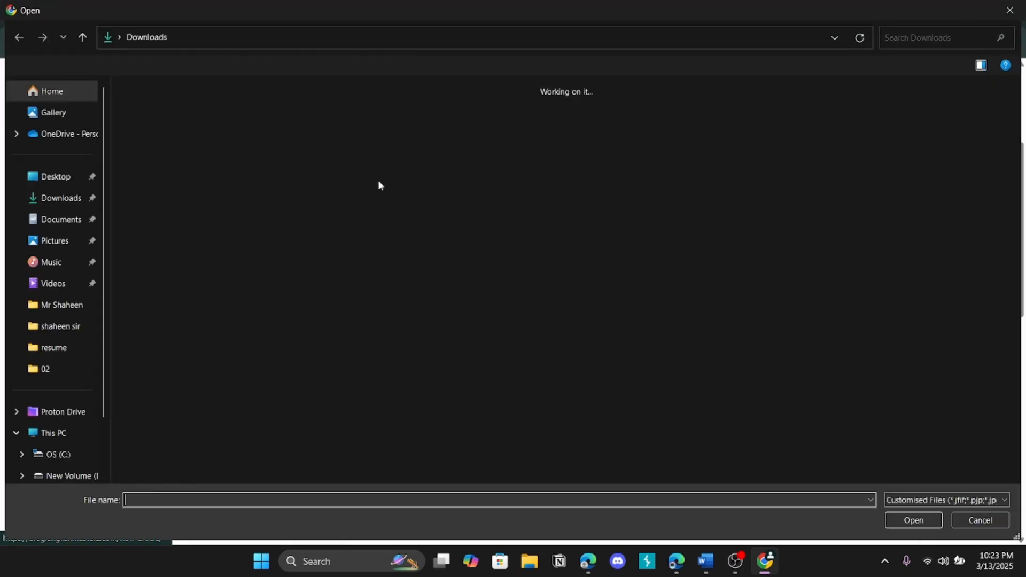
{"action": "double_click", "coordinate": [168, 191]}
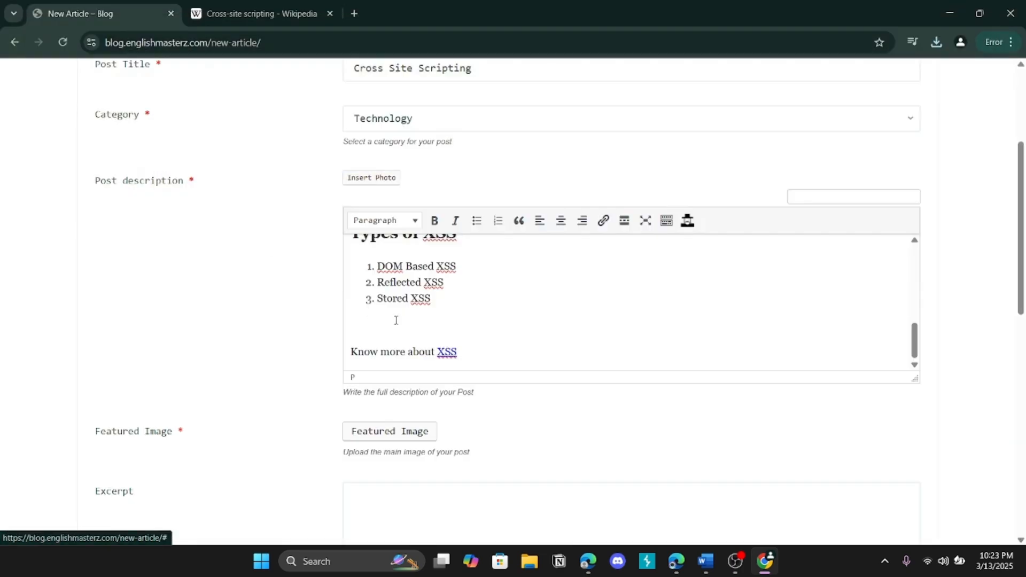
{"action": "scroll", "coordinate": [502, 342], "scroll_direction": "down", "scroll_amount": 4}
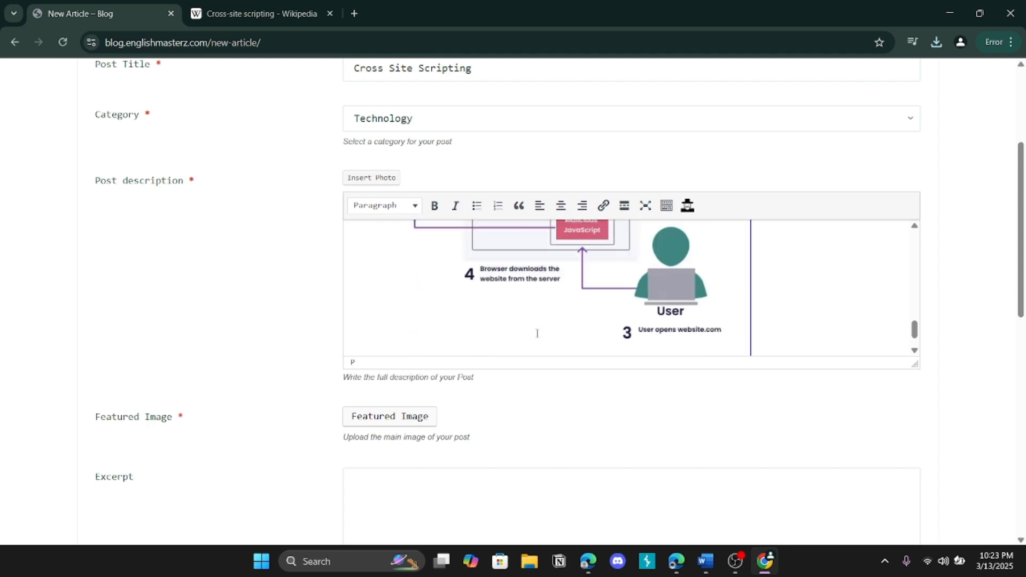
{"action": "scroll", "coordinate": [740, 315], "scroll_direction": "up", "scroll_amount": 1}
{"action": "scroll", "coordinate": [739, 315], "scroll_direction": "up", "scroll_amount": 6}
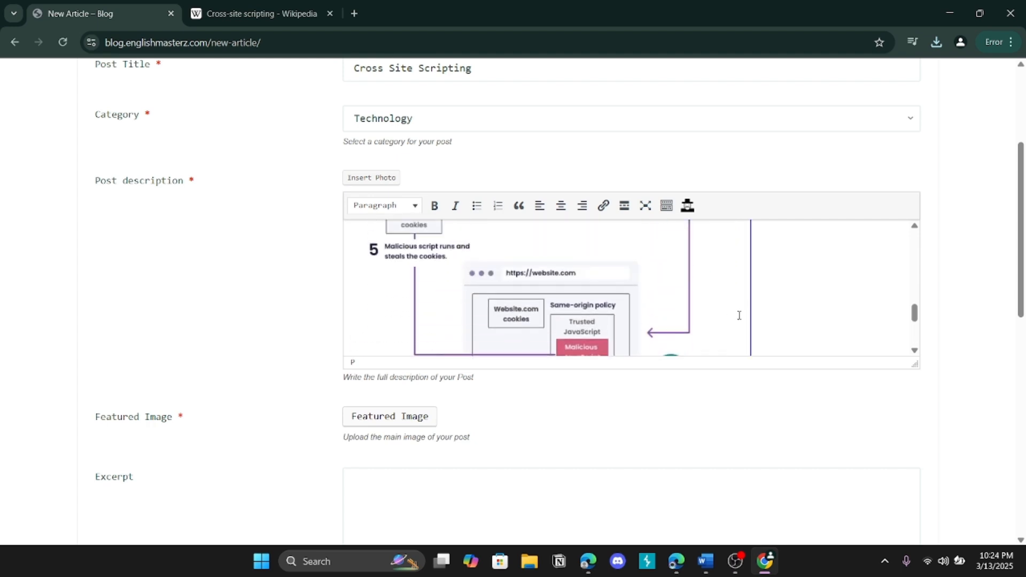
{"action": "scroll", "coordinate": [739, 315], "scroll_direction": "down", "scroll_amount": 4}
{"action": "scroll", "coordinate": [739, 315], "scroll_direction": "down", "scroll_amount": 3}
{"action": "scroll", "coordinate": [573, 325], "scroll_direction": "up", "scroll_amount": 8}
{"action": "scroll", "coordinate": [573, 325], "scroll_direction": "down", "scroll_amount": 8}
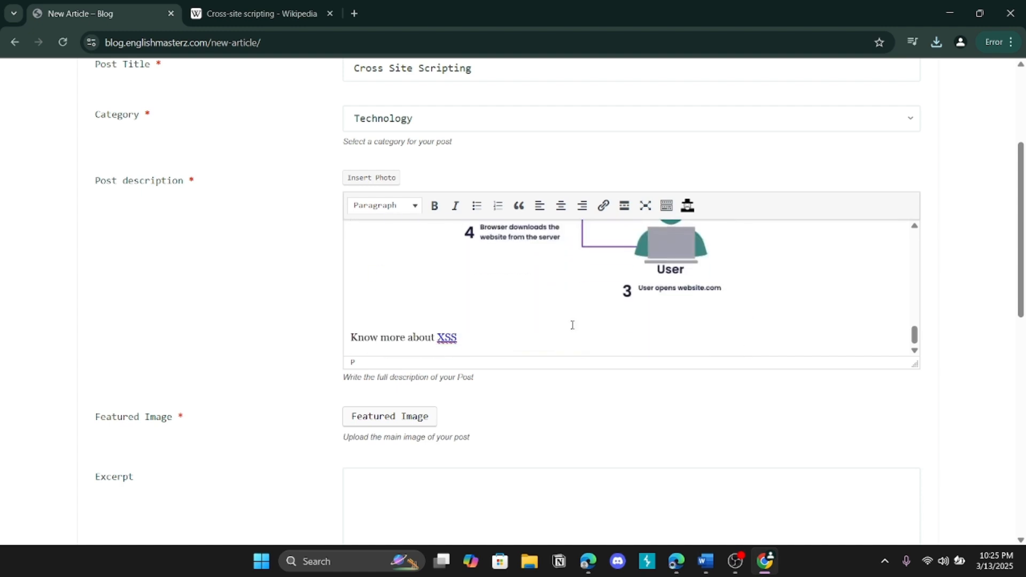
Try Read More breaks above "Know more about XSS" and remove them again
{"action": "left_click", "coordinate": [621, 214]}
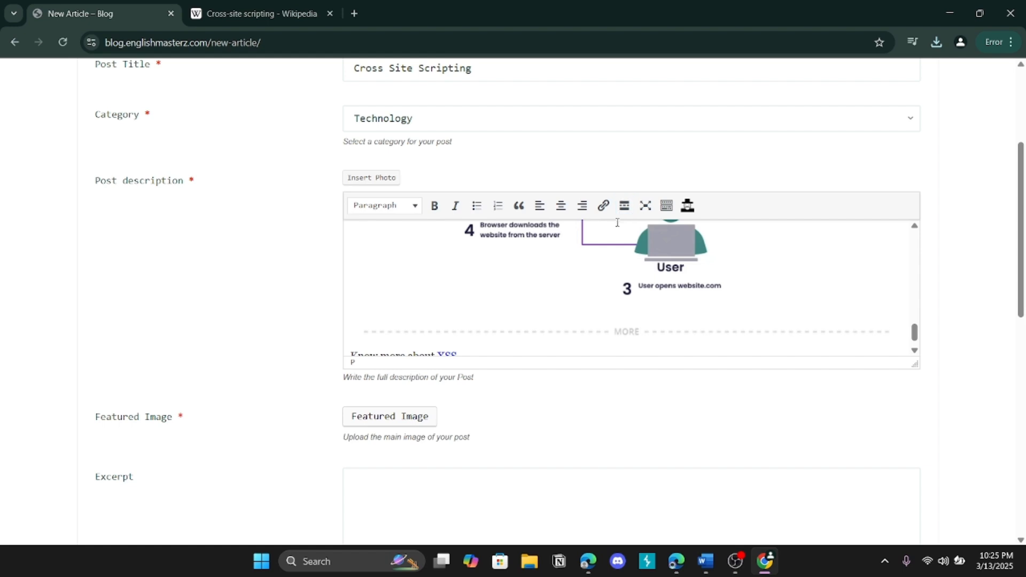
{"action": "left_click", "coordinate": [623, 207]}
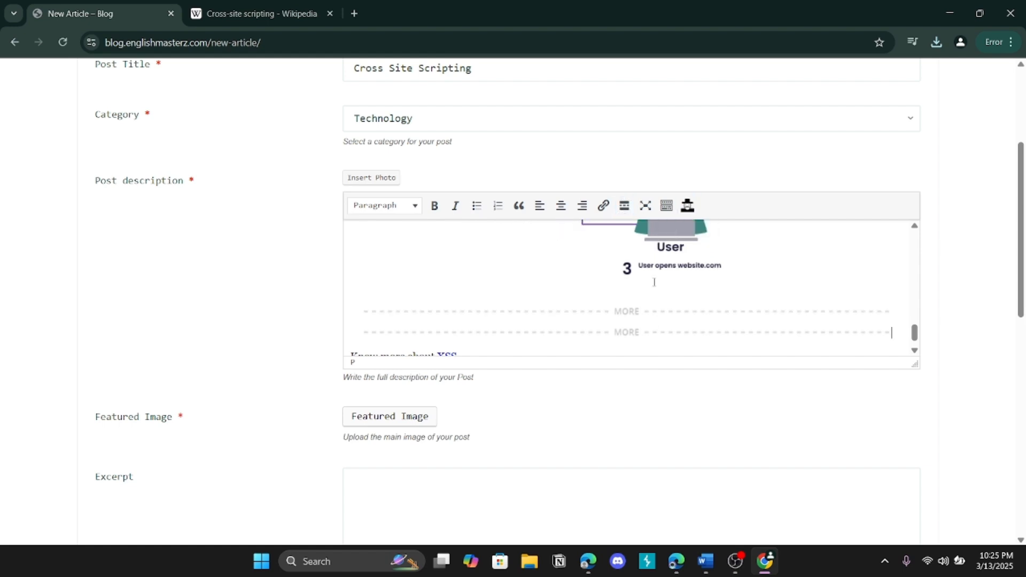
{"action": "left_click", "coordinate": [645, 332]}
{"action": "key", "text": "Delete"}
{"action": "key", "text": "BackSpace"}
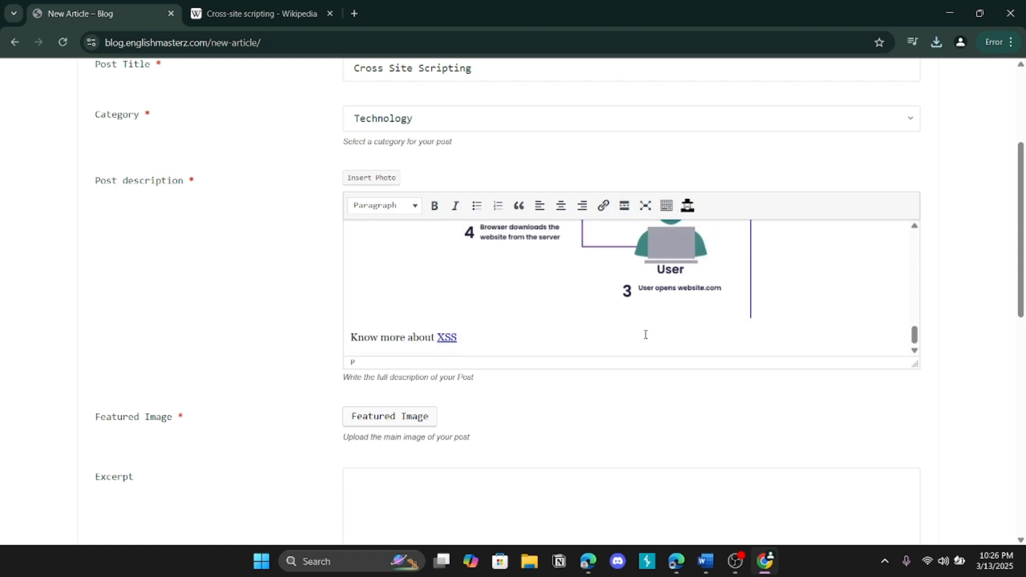
Switch the editor to full screen with the extended toolbar and colour "validating or encoding it." red in the first paragraph
{"action": "left_click", "coordinate": [646, 207]}
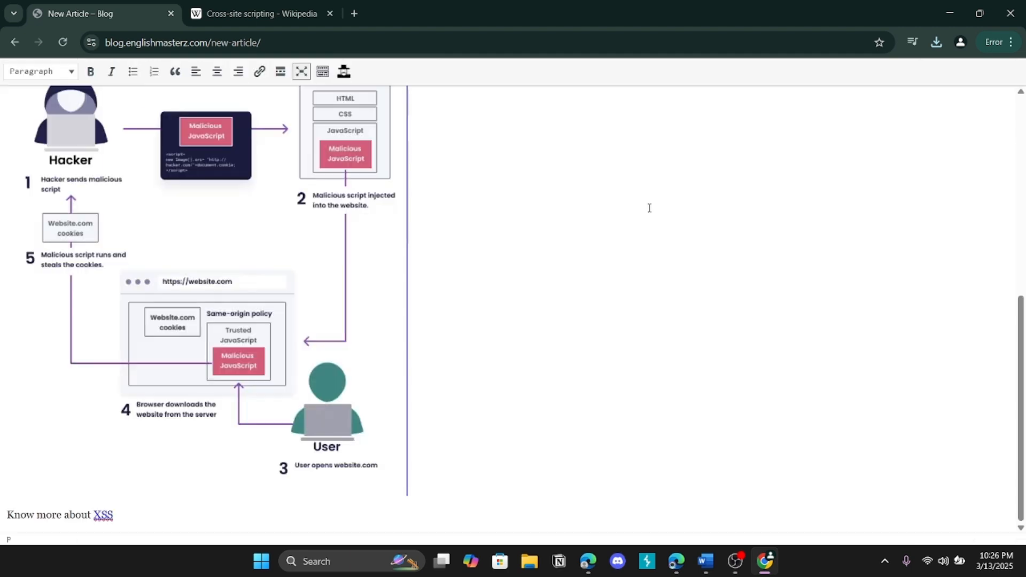
{"action": "left_click", "coordinate": [322, 71]}
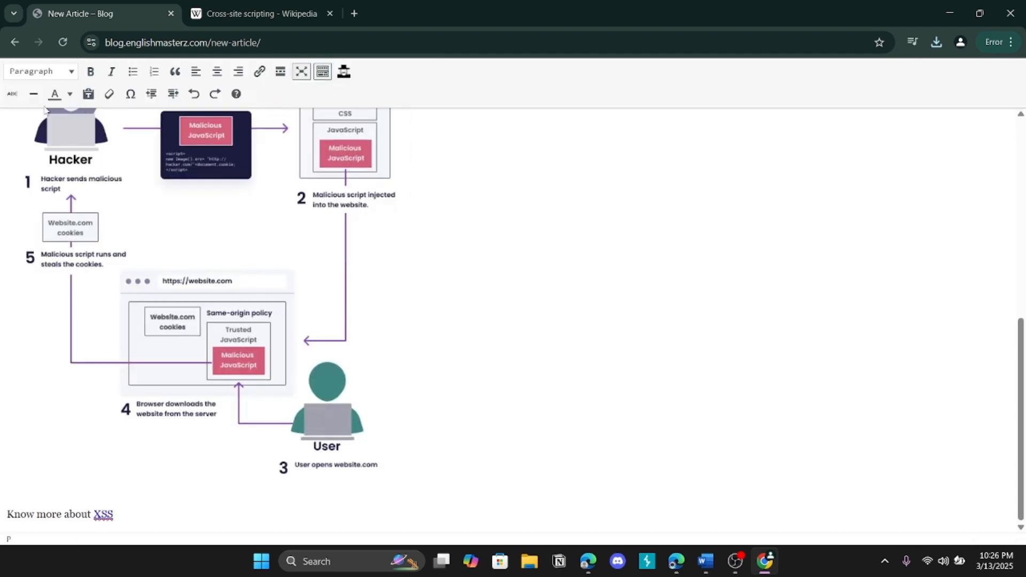
{"action": "scroll", "coordinate": [242, 220], "scroll_direction": "up", "scroll_amount": 8}
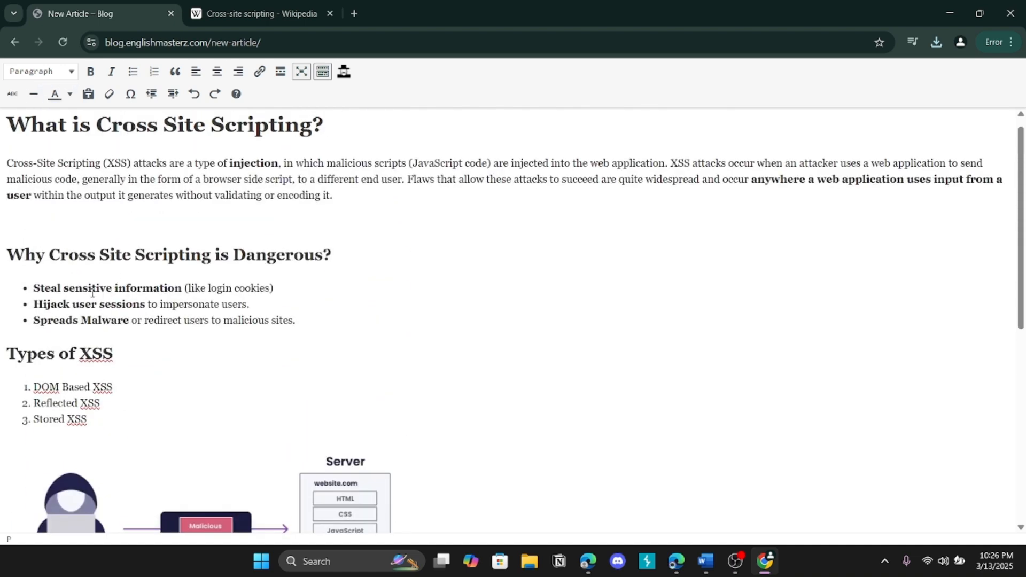
{"action": "left_click_drag", "start_coordinate": [338, 196], "coordinate": [214, 198]}
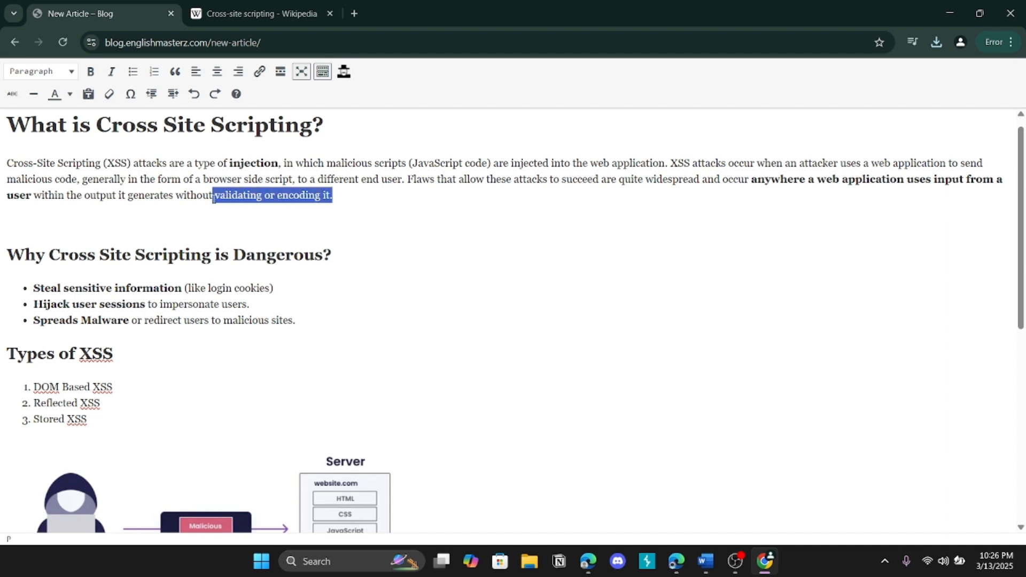
{"action": "left_click", "coordinate": [70, 95]}
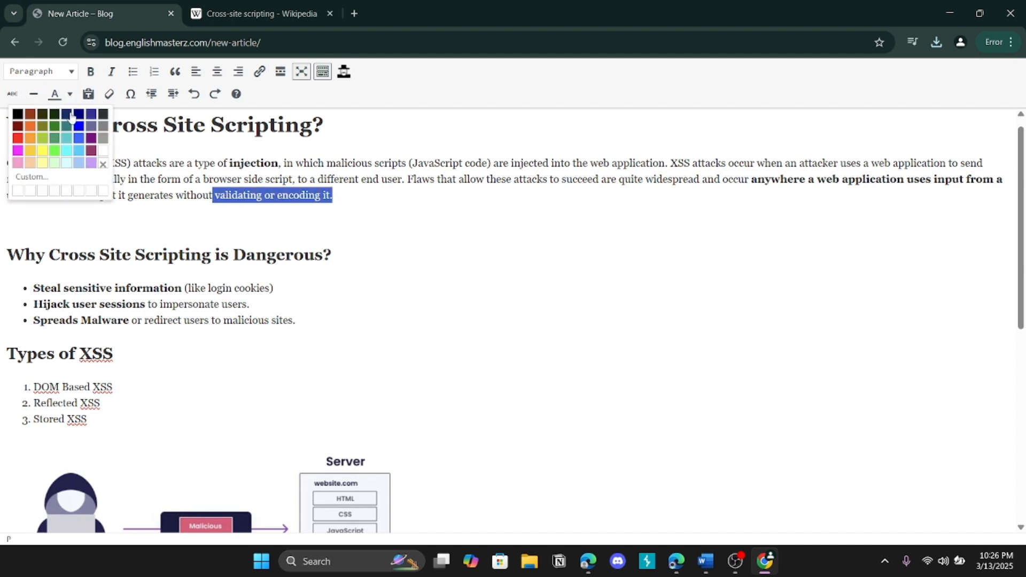
{"action": "left_click", "coordinate": [18, 138]}
{"action": "left_click", "coordinate": [350, 239]}
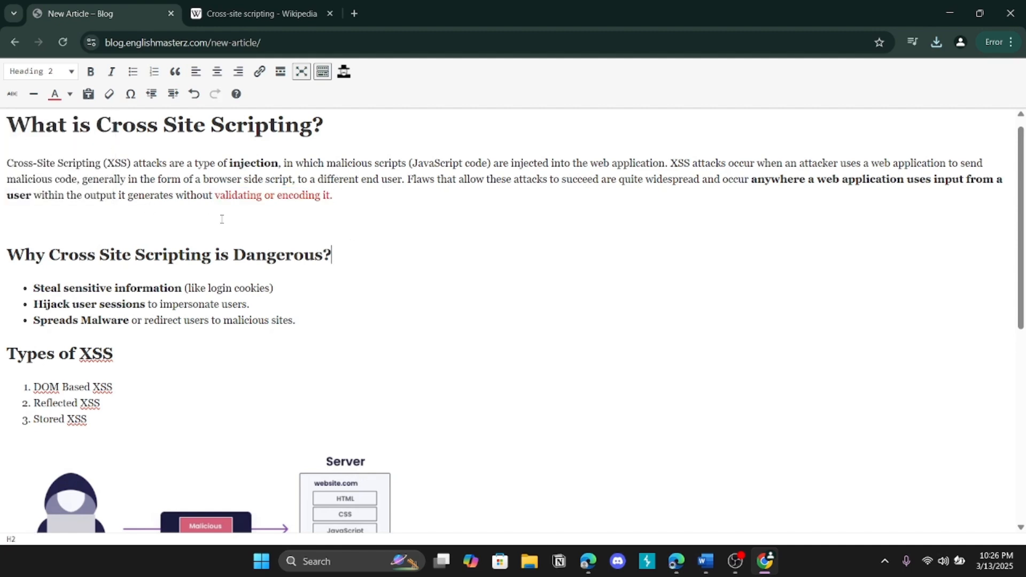
Try an empty set special character after the heading "Why Cross Site Scripting is Dangerous?" and remove it
{"action": "left_click", "coordinate": [129, 96]}
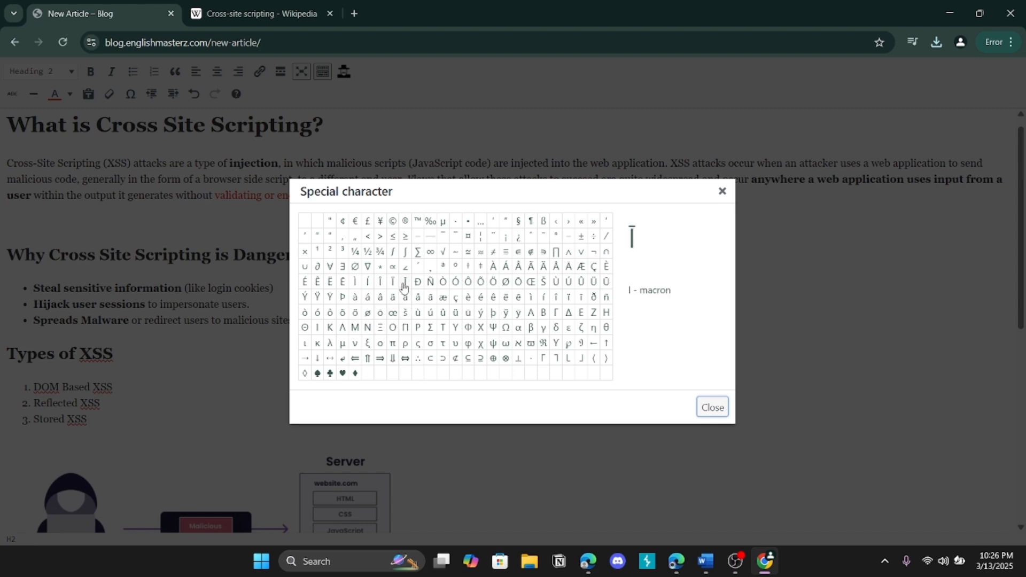
{"action": "left_click", "coordinate": [355, 267]}
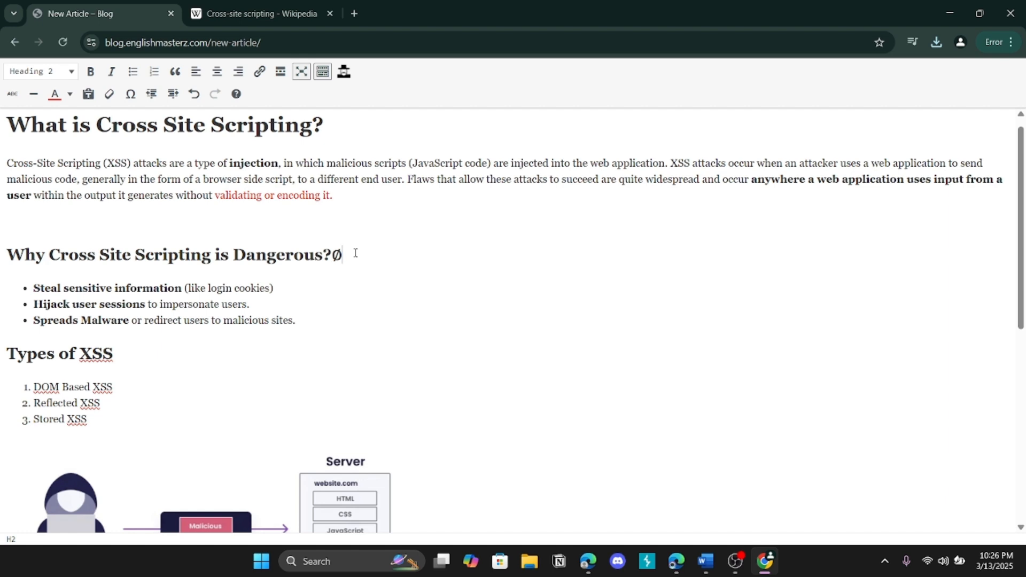
{"action": "key", "text": "BackSpace"}
Try a horizontal line between the first paragraph and the "Why Cross Site Scripting is Dangerous?" heading, and undo it
{"action": "left_click", "coordinate": [38, 216]}
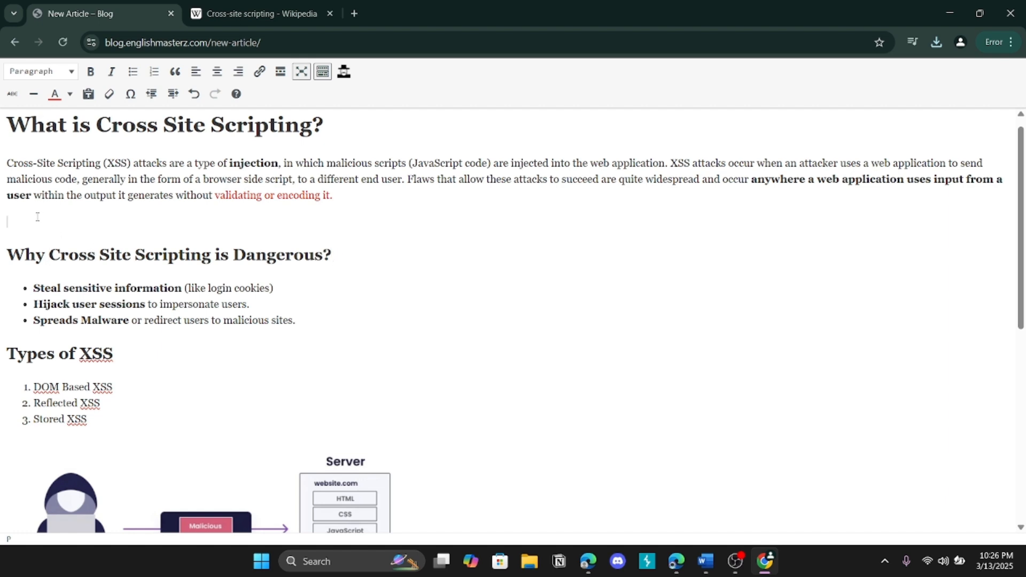
{"action": "left_click", "coordinate": [33, 96]}
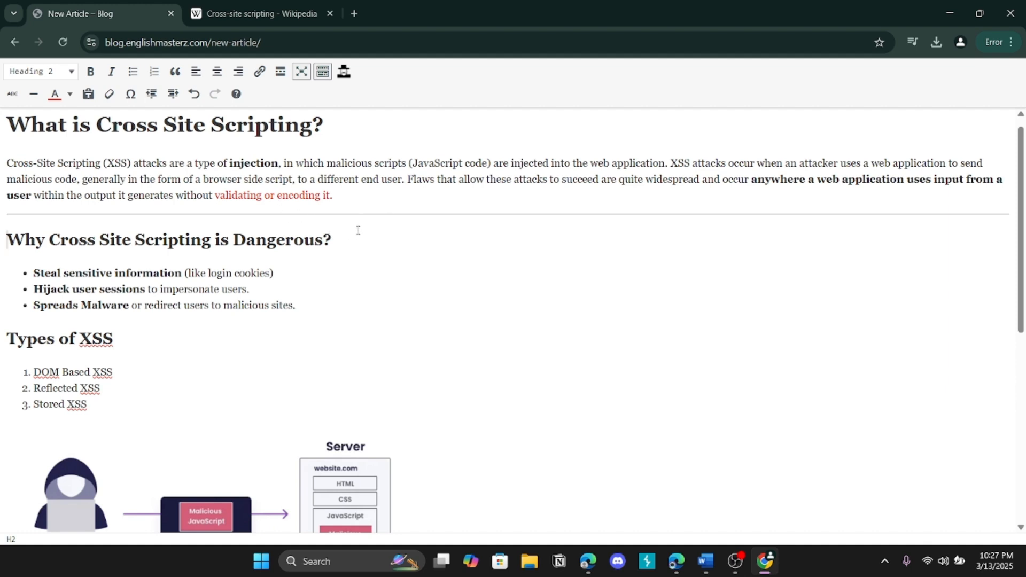
{"action": "key", "text": "ctrl+z"}
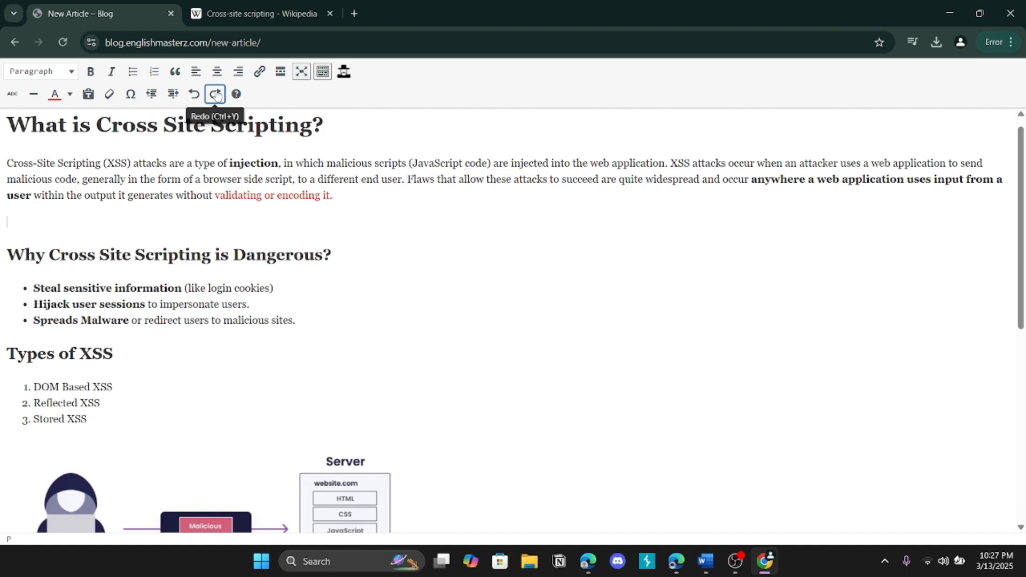
Leave the full-screen editor and upload 1_-PPHVUHfwlLcH577FmgYGw.png from Downloads as the post's featured image
{"action": "left_click", "coordinate": [301, 72]}
{"action": "scroll", "coordinate": [479, 294], "scroll_direction": "down", "scroll_amount": 5}
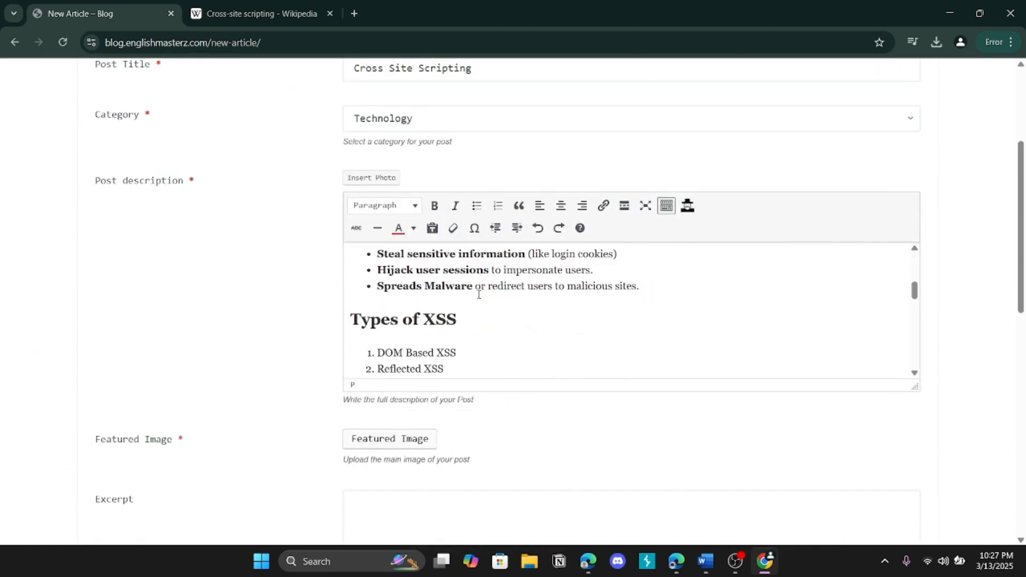
{"action": "scroll", "coordinate": [479, 295], "scroll_direction": "down", "scroll_amount": 3}
{"action": "scroll", "coordinate": [499, 314], "scroll_direction": "up", "scroll_amount": 2}
{"action": "scroll", "coordinate": [499, 314], "scroll_direction": "down", "scroll_amount": 5}
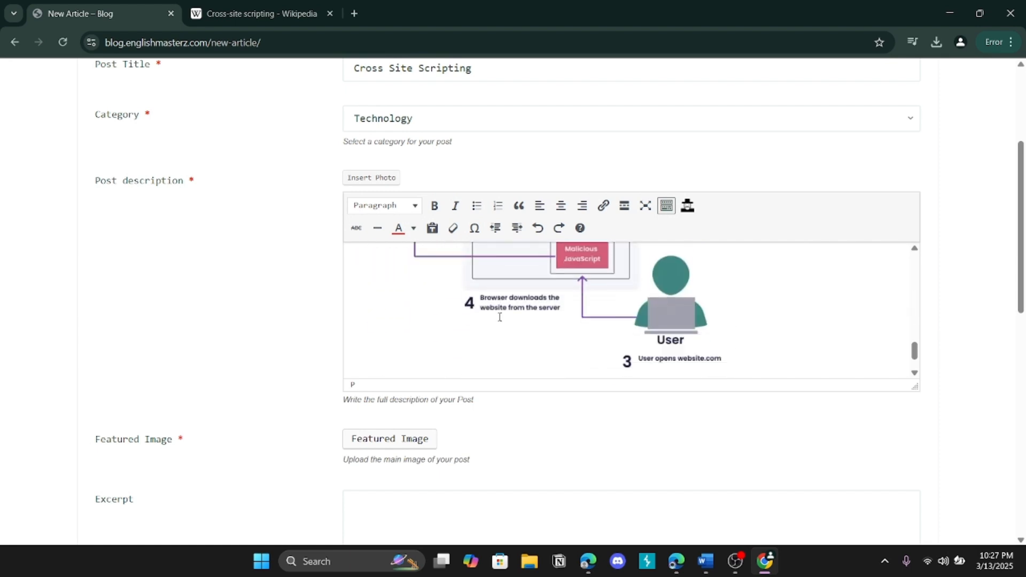
{"action": "scroll", "coordinate": [507, 416], "scroll_direction": "down", "scroll_amount": 2}
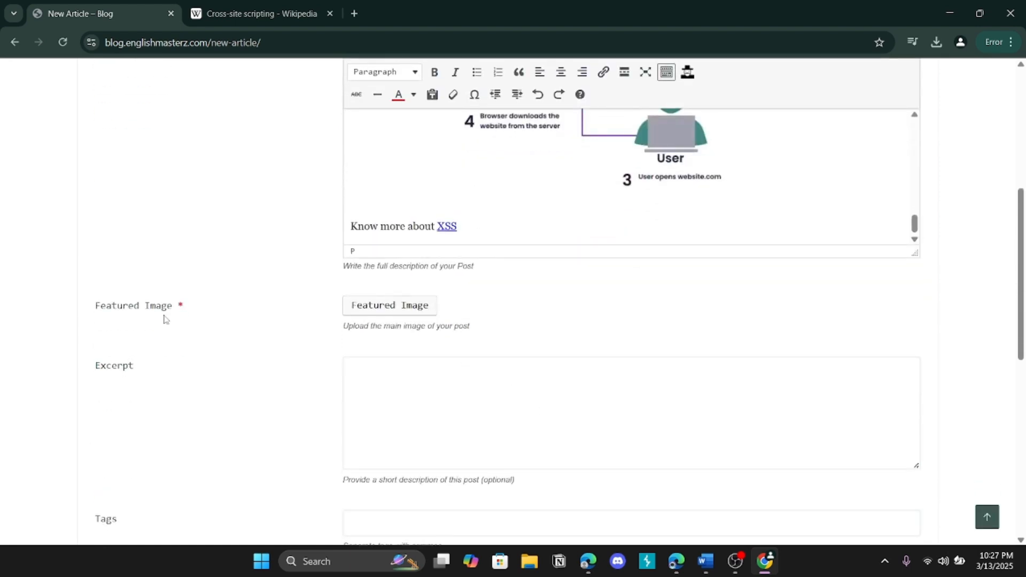
{"action": "left_click", "coordinate": [379, 310]}
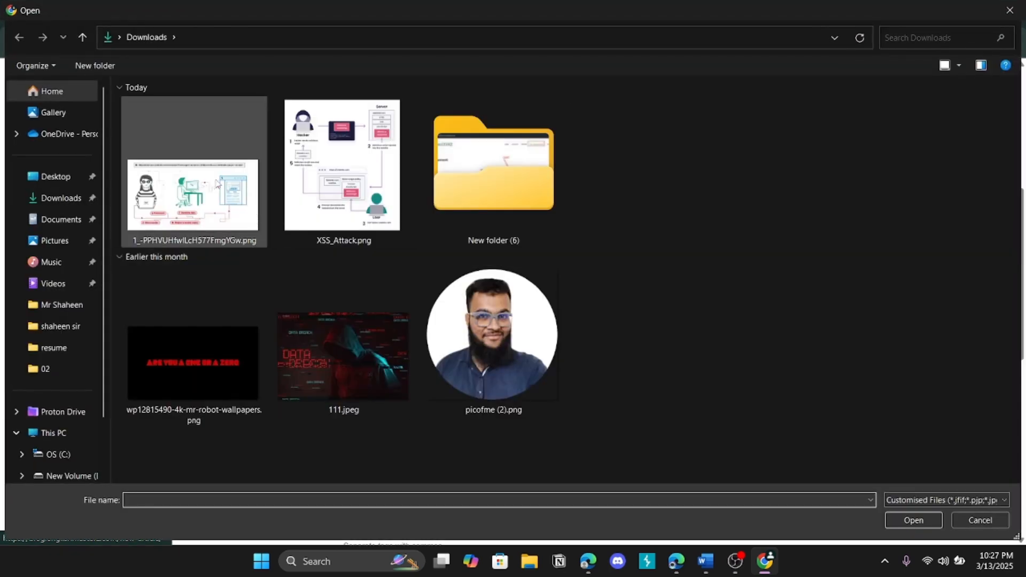
{"action": "double_click", "coordinate": [225, 189]}
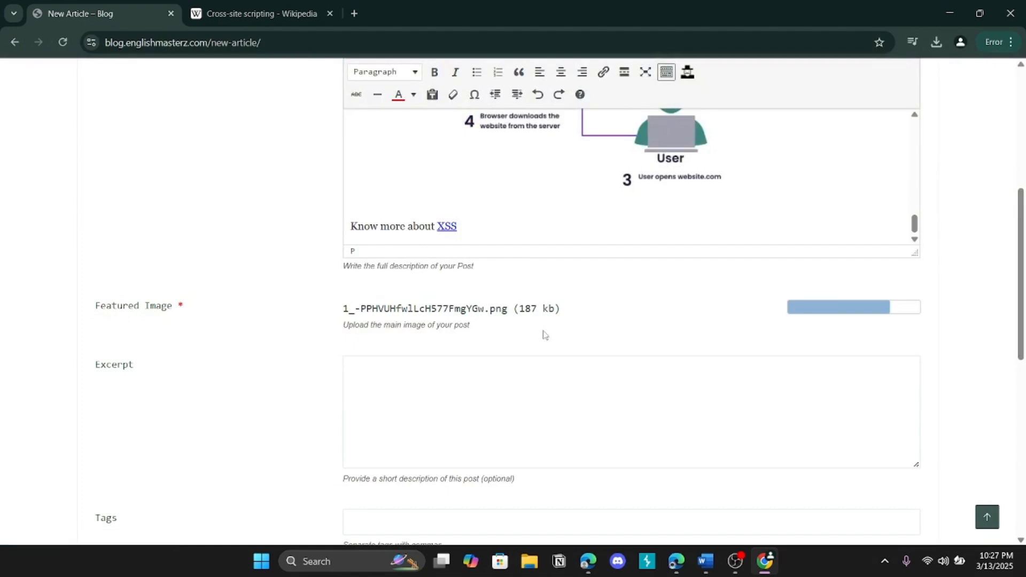
Enter "Know all about XSS attack" as the post's excerpt
{"action": "scroll", "coordinate": [474, 316], "scroll_direction": "down", "scroll_amount": 4}
{"action": "scroll", "coordinate": [409, 335], "scroll_direction": "down", "scroll_amount": 2}
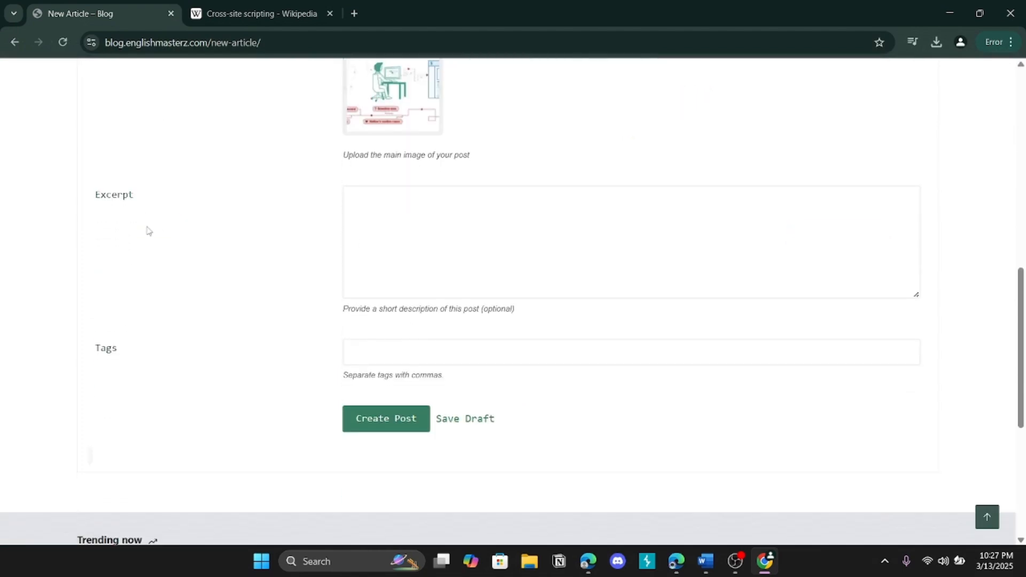
{"action": "double_click", "coordinate": [117, 199]}
{"action": "left_click", "coordinate": [385, 224]}
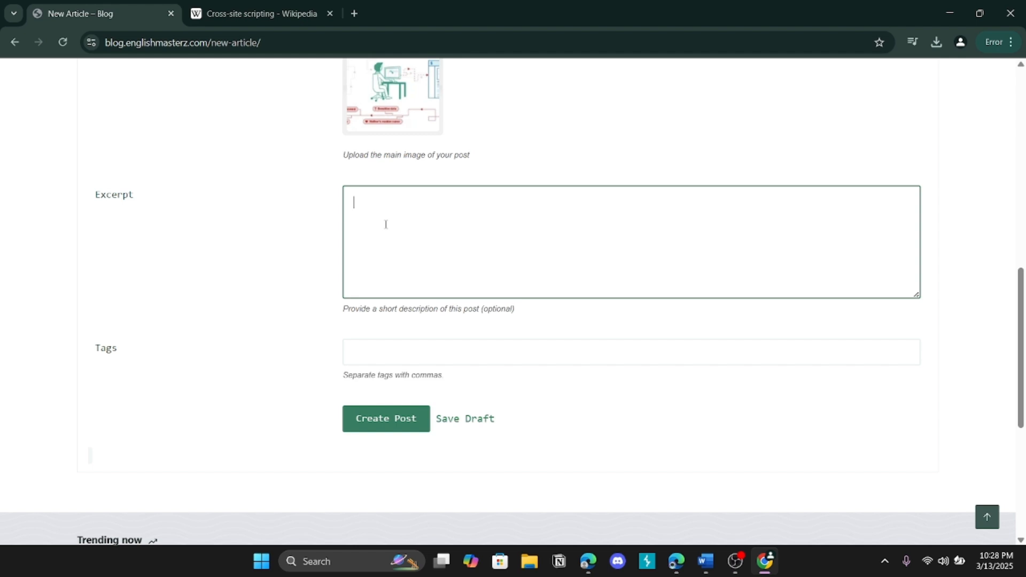
{"action": "type", "text": "Know all about XSS attack"}
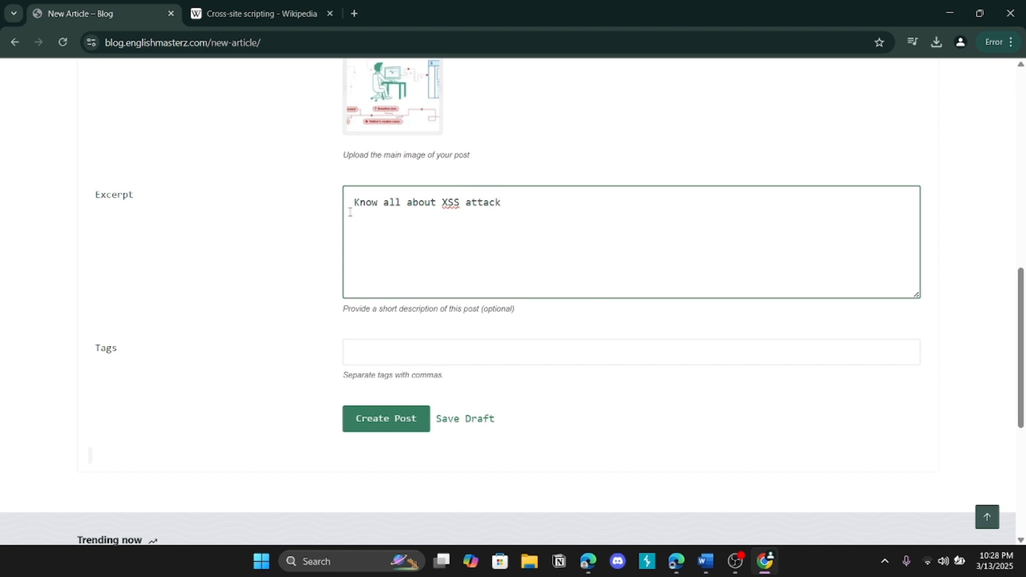
Tag the post with #CyberSecurity, #webapplication and #tech, picking the suggested tag for #CyberSecurity
{"action": "left_click", "coordinate": [401, 352]}
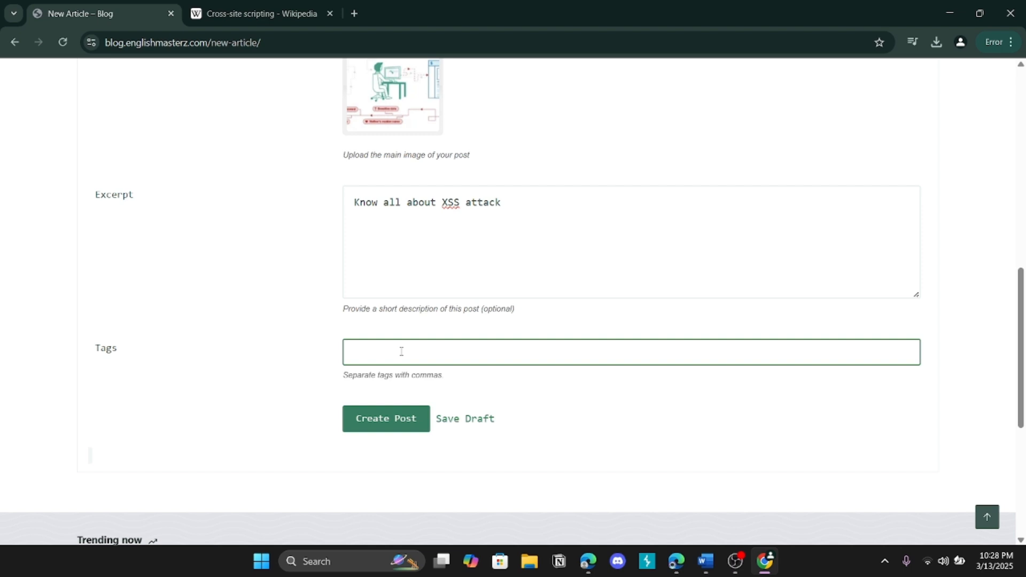
{"action": "type", "text": "#cyber"}
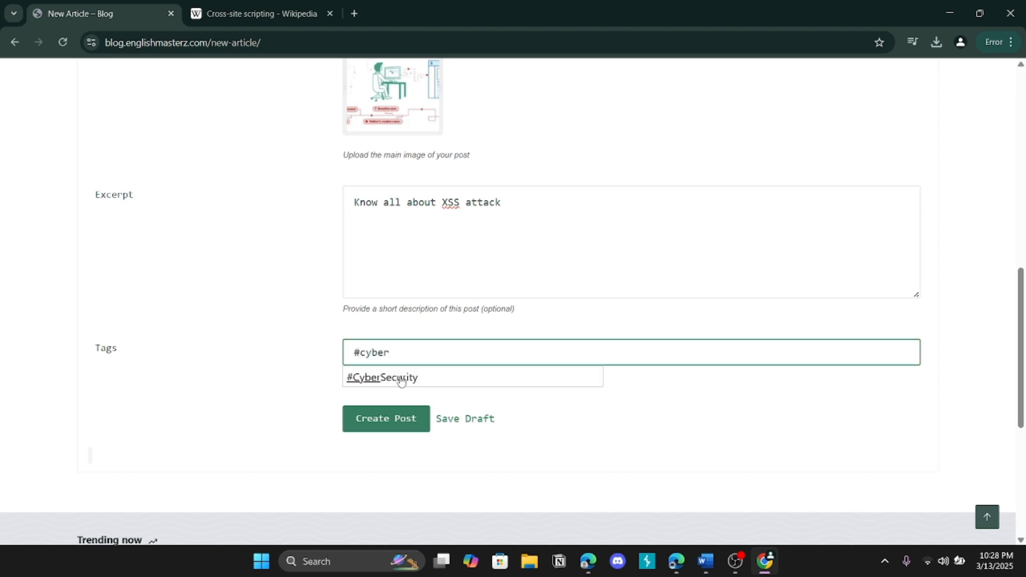
{"action": "left_click", "coordinate": [401, 378]}
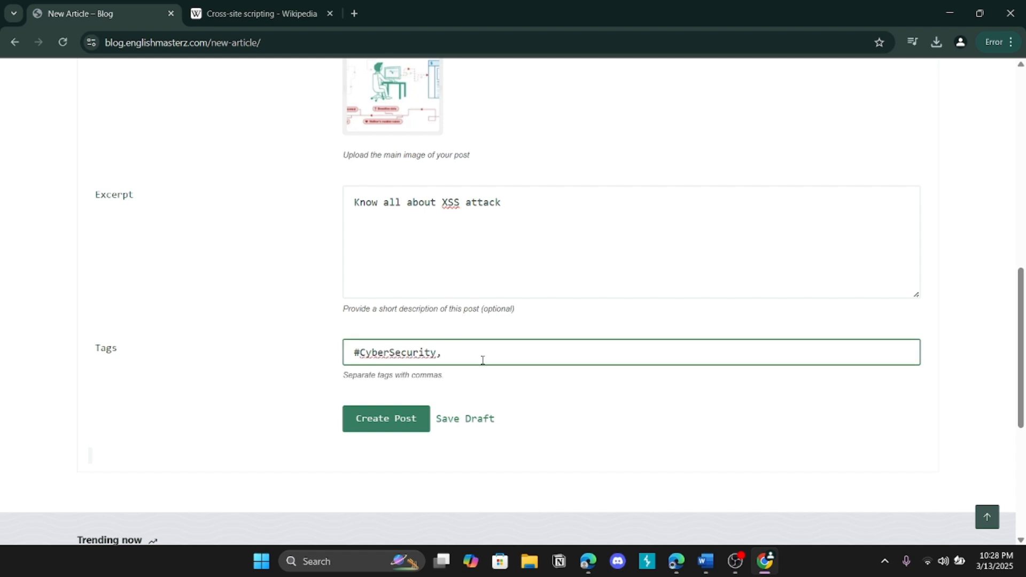
{"action": "type", "text": "#webapplication"}
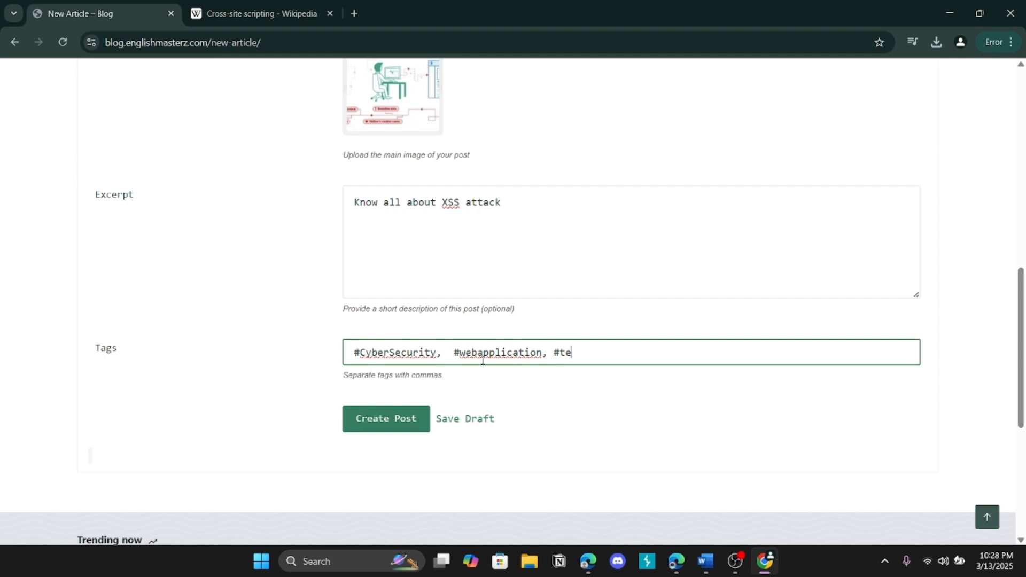
Look over the completed New Article form and save the post as a draft
{"action": "scroll", "coordinate": [538, 365], "scroll_direction": "up", "scroll_amount": 15}
{"action": "scroll", "coordinate": [539, 366], "scroll_direction": "down", "scroll_amount": 16}
{"action": "scroll", "coordinate": [538, 367], "scroll_direction": "down", "scroll_amount": 1}
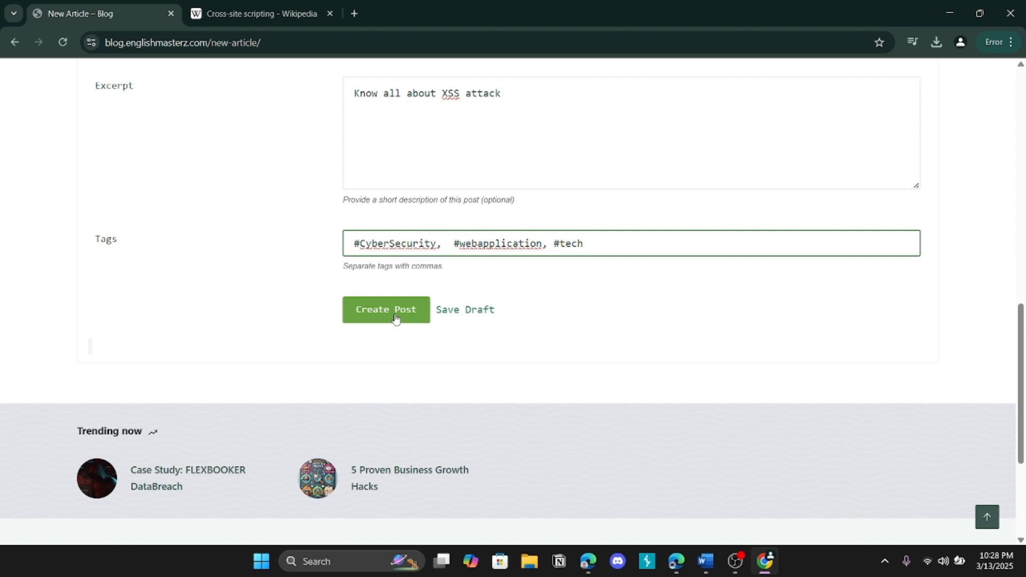
{"action": "left_click", "coordinate": [473, 316]}
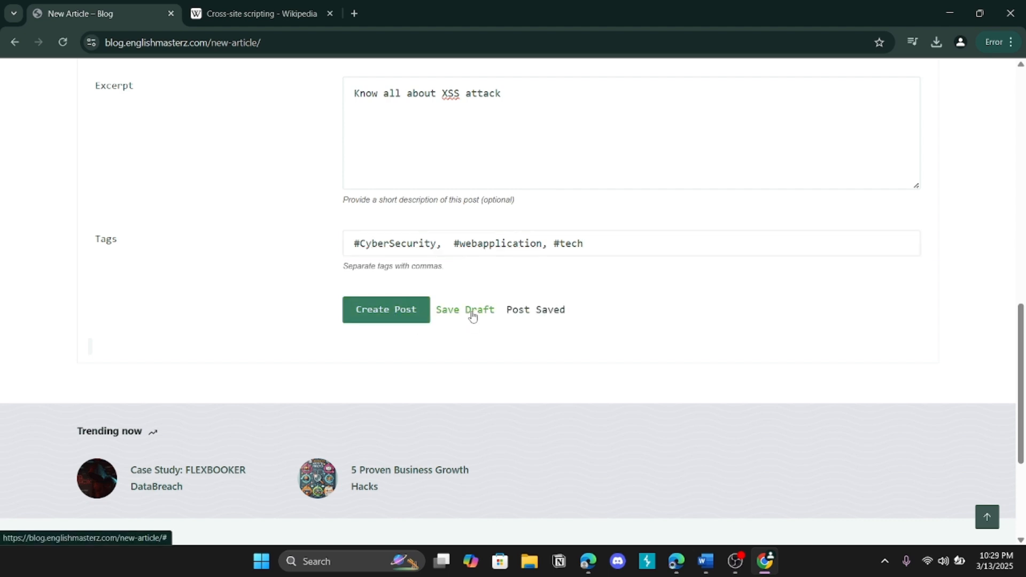
Preview the Cross Site Scripting draft from the post management list and review the whole article, including its header and images
{"action": "scroll", "coordinate": [473, 316], "scroll_direction": "up", "scroll_amount": 10}
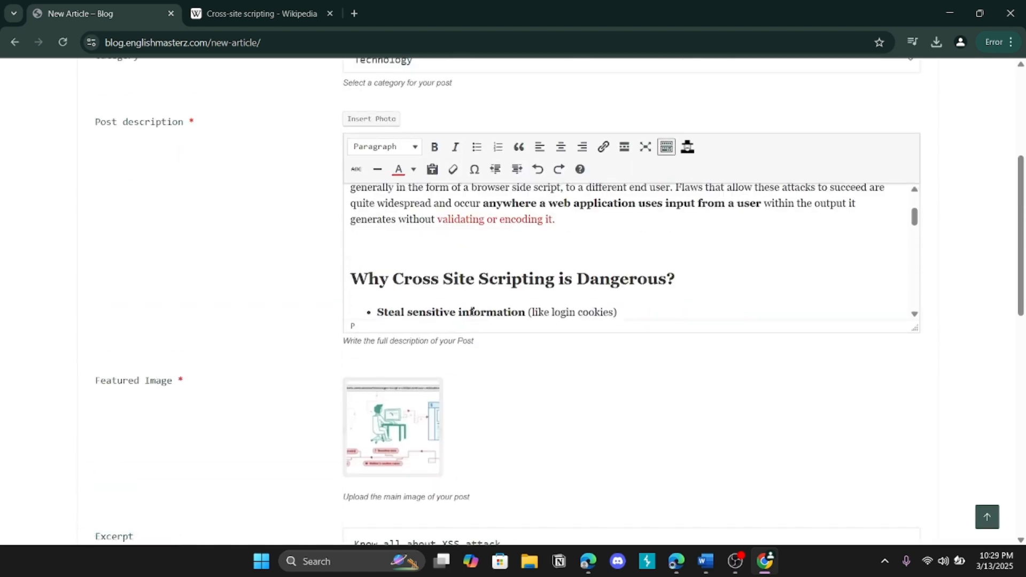
{"action": "scroll", "coordinate": [472, 312], "scroll_direction": "up", "scroll_amount": 5}
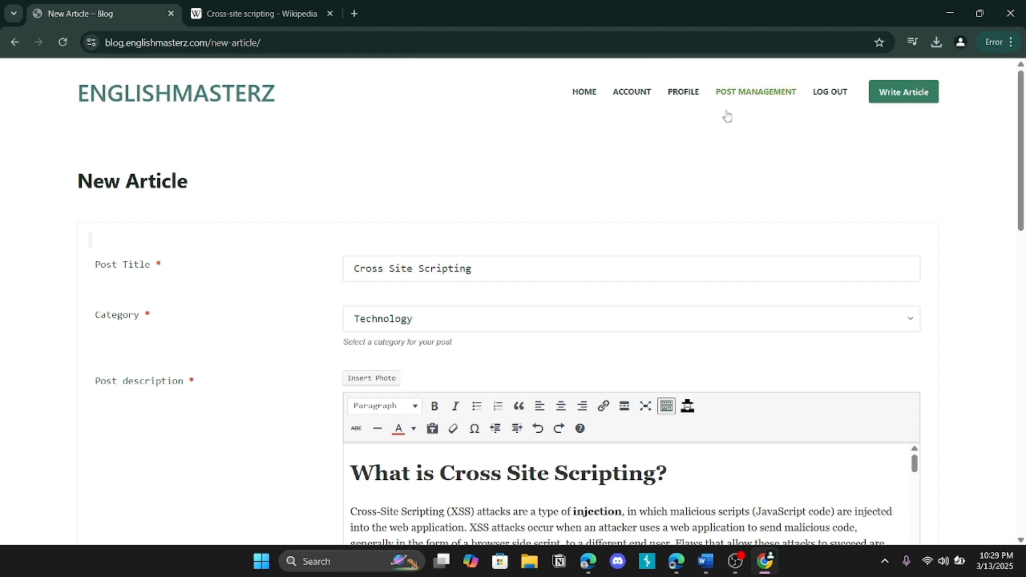
{"action": "left_click", "coordinate": [741, 97]}
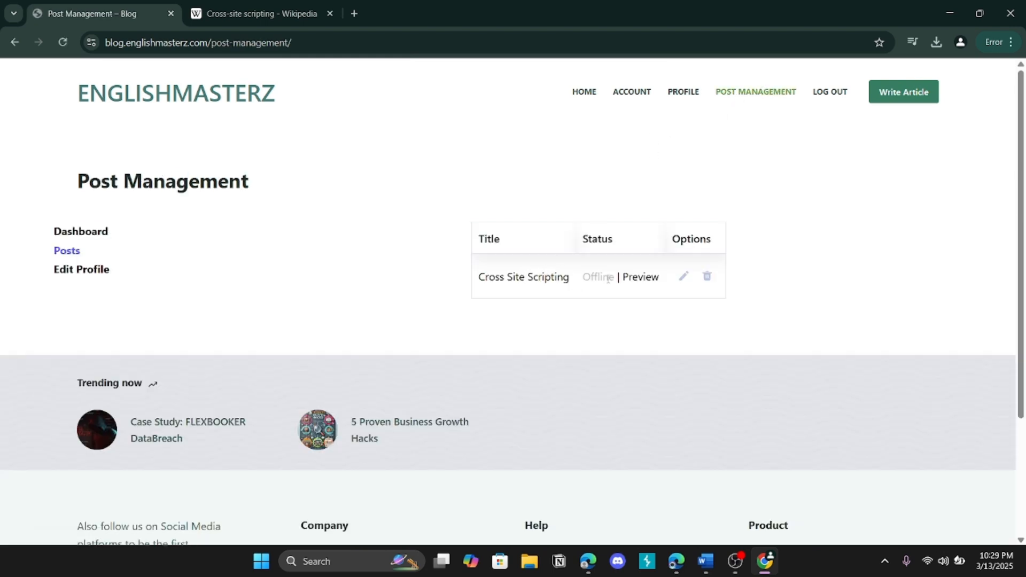
{"action": "double_click", "coordinate": [586, 276]}
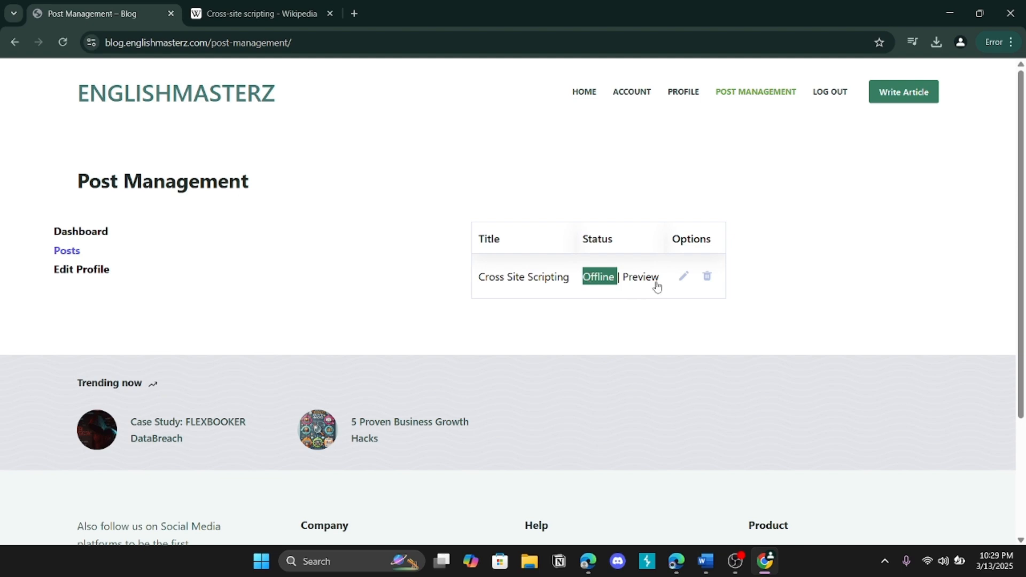
{"action": "left_click", "coordinate": [645, 282]}
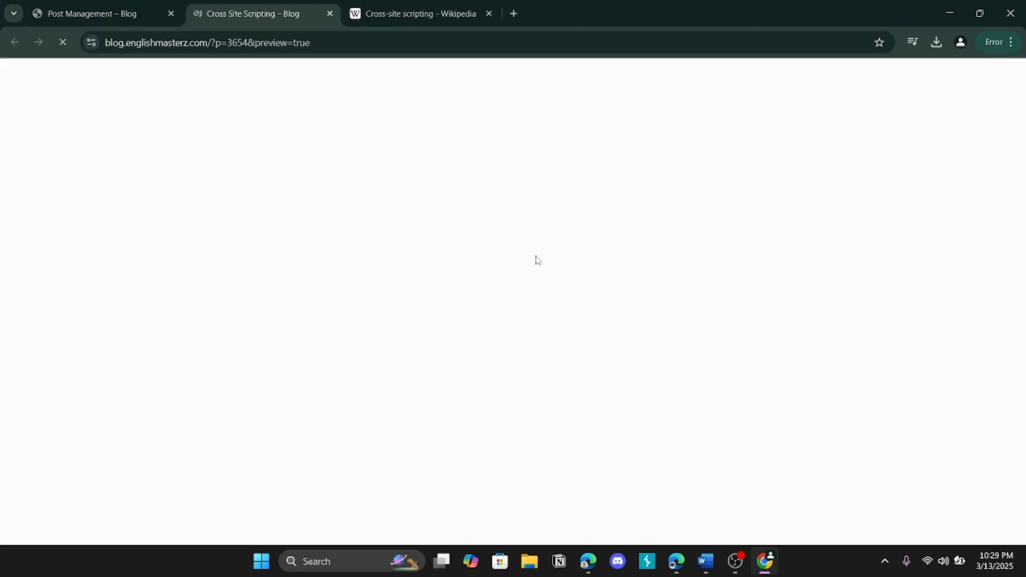
{"action": "scroll", "coordinate": [537, 259], "scroll_direction": "down", "scroll_amount": 10}
{"action": "scroll", "coordinate": [537, 259], "scroll_direction": "down", "scroll_amount": 12}
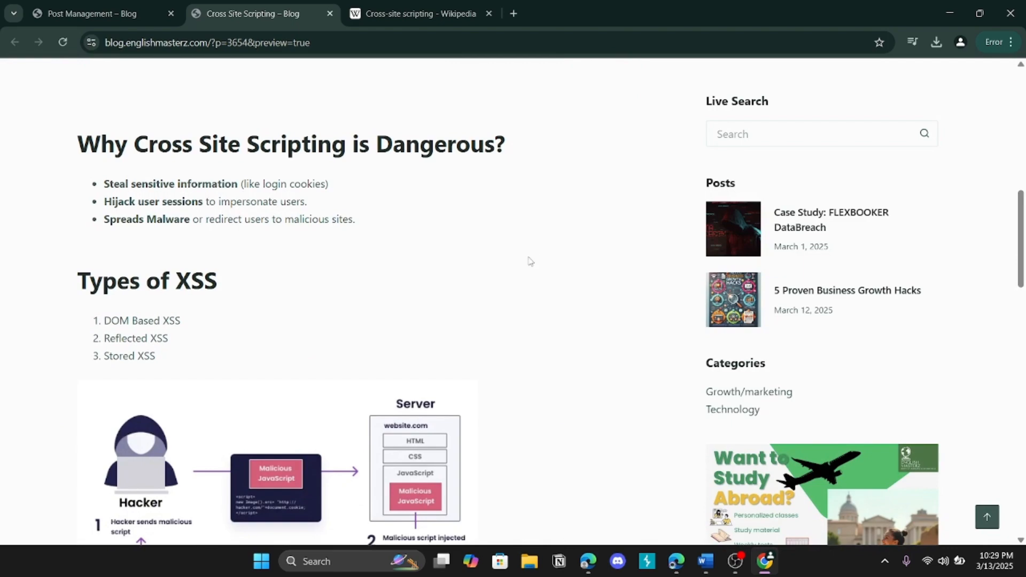
{"action": "scroll", "coordinate": [380, 293], "scroll_direction": "up", "scroll_amount": 20}
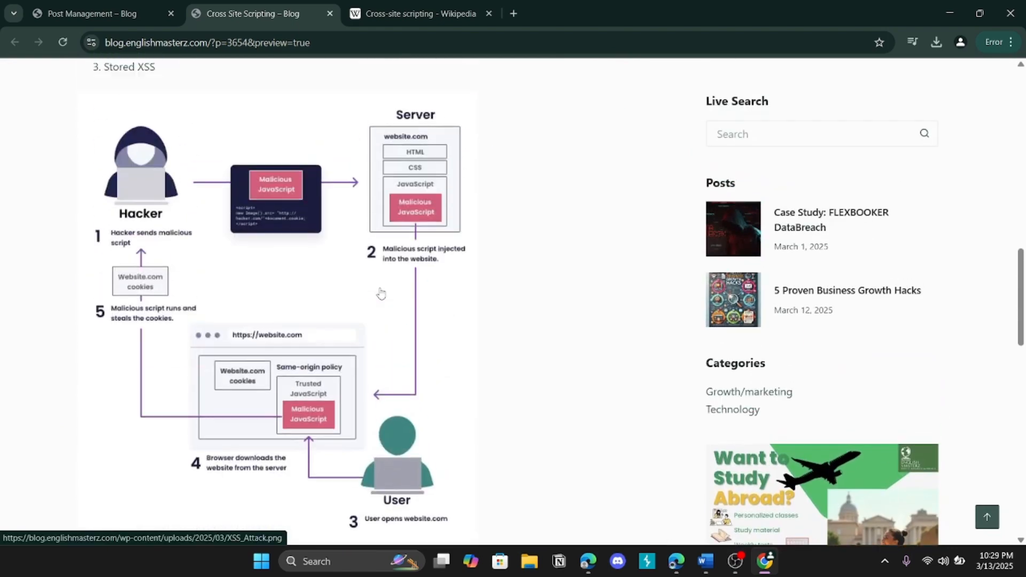
{"action": "scroll", "coordinate": [379, 287], "scroll_direction": "down", "scroll_amount": 6}
{"action": "scroll", "coordinate": [361, 200], "scroll_direction": "up", "scroll_amount": 7}
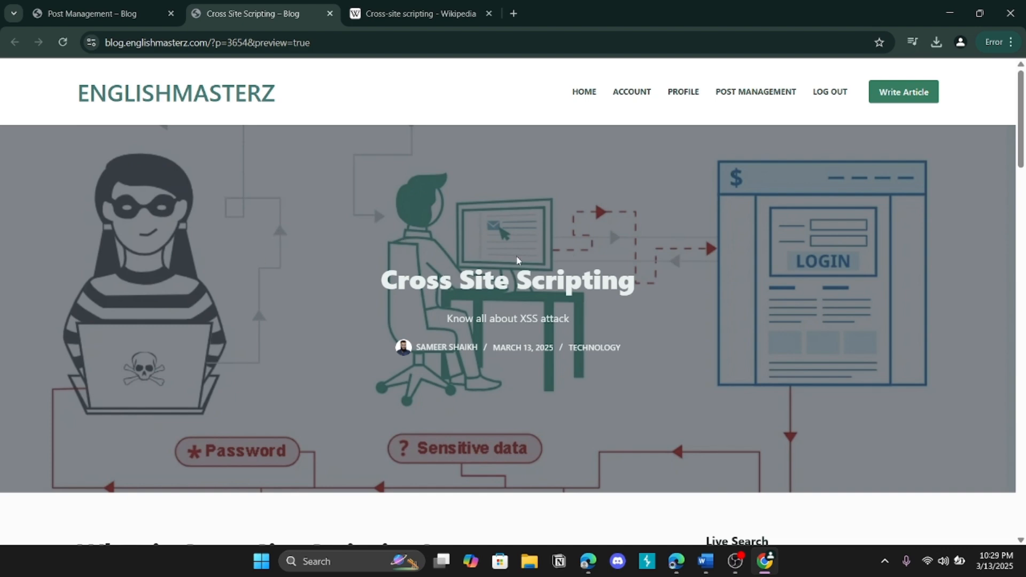
Check on the blog's home page how published posts and their excerpts are displayed
{"action": "left_click", "coordinate": [224, 104]}
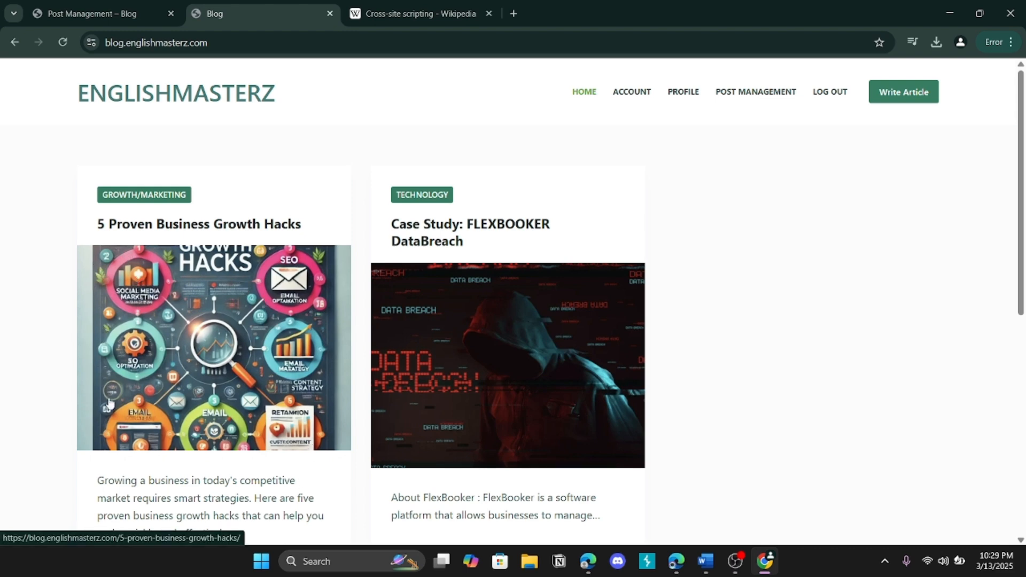
{"action": "scroll", "coordinate": [262, 398], "scroll_direction": "down", "scroll_amount": 3}
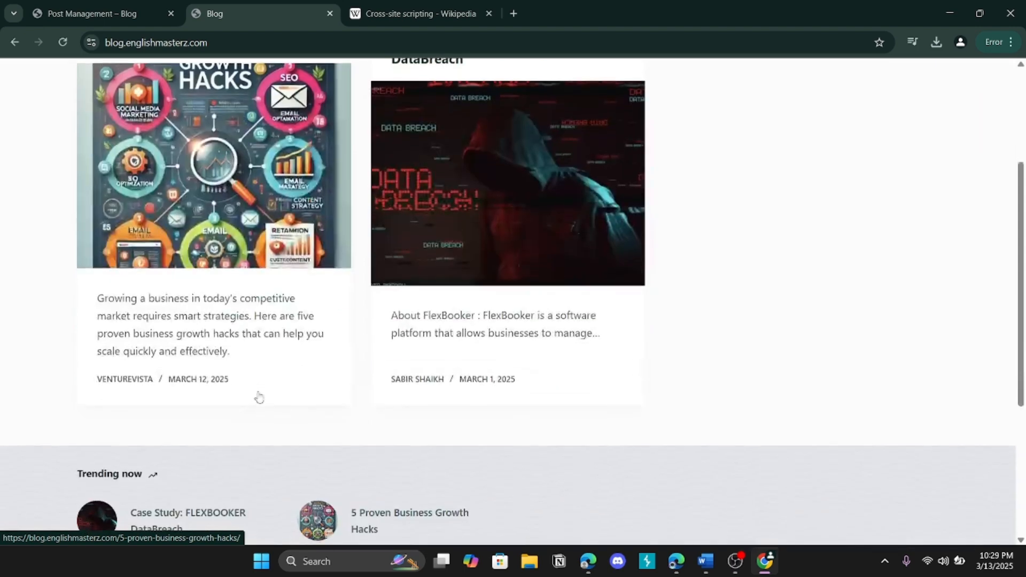
{"action": "triple_click", "coordinate": [233, 354]}
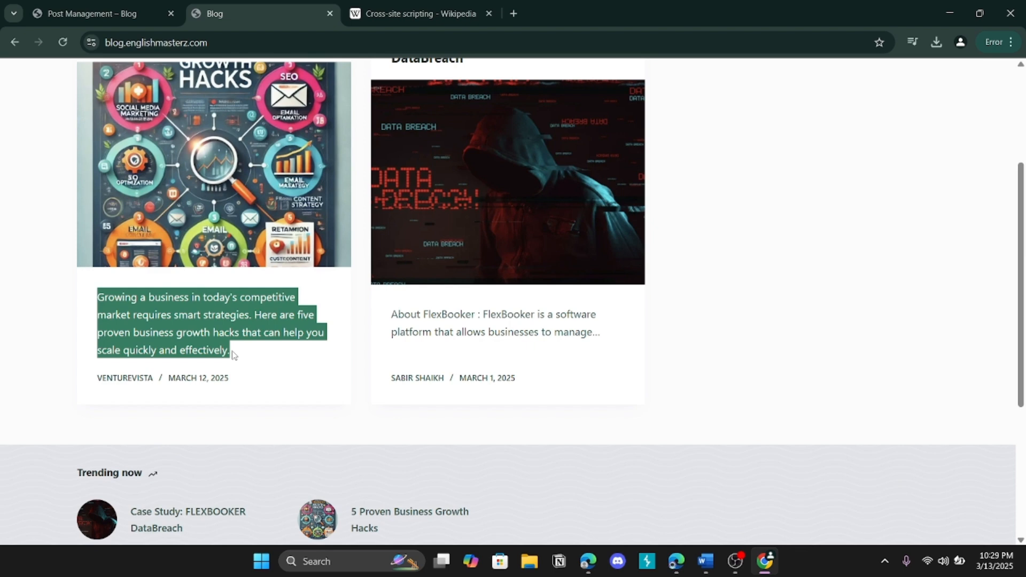
{"action": "scroll", "coordinate": [143, 101], "scroll_direction": "up", "scroll_amount": 3}
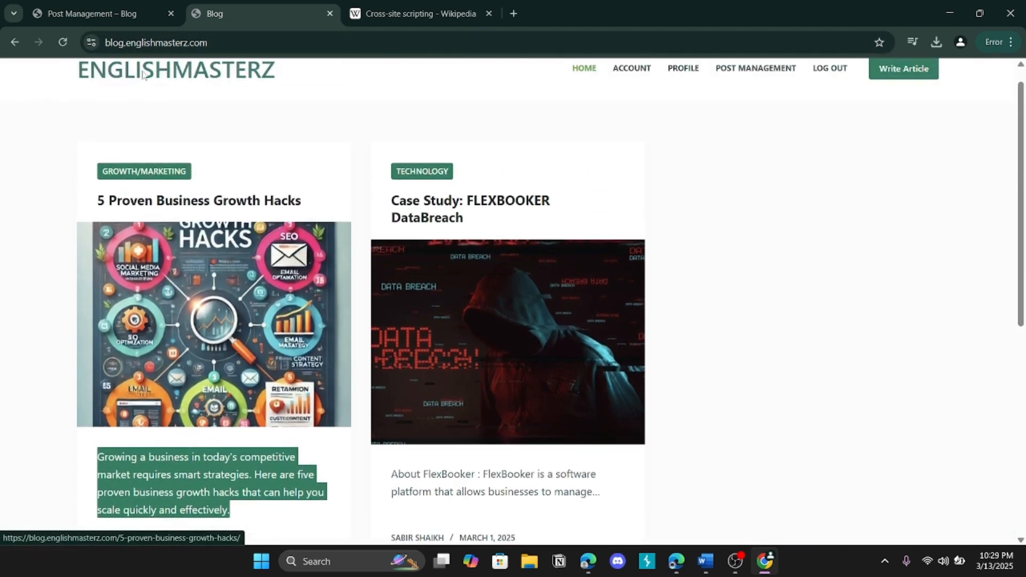
Return to the post management list, open the Cross Site Scripting draft for editing and look over its fields
{"action": "left_click", "coordinate": [130, 6]}
{"action": "left_click", "coordinate": [777, 97]}
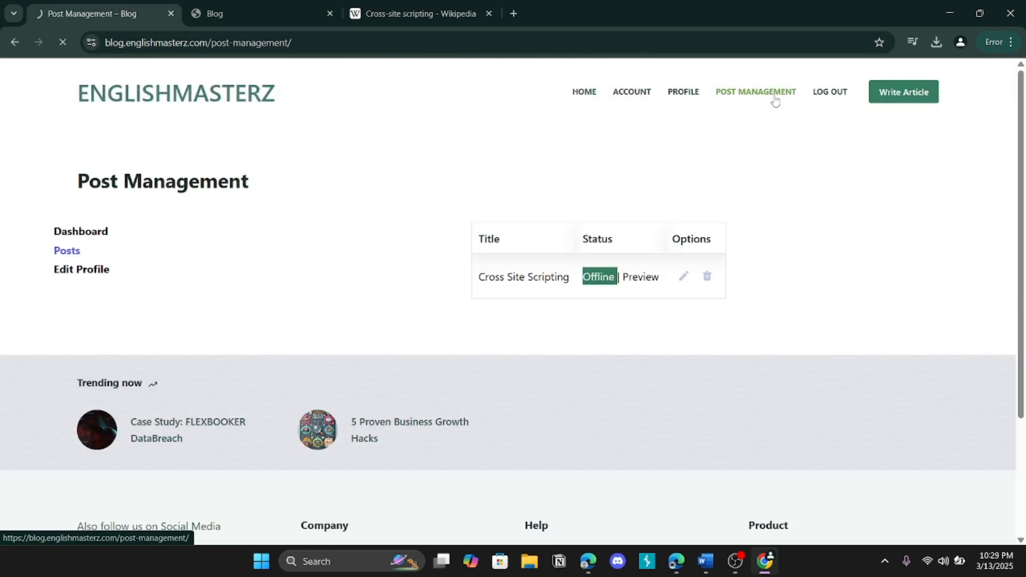
{"action": "left_click", "coordinate": [687, 276]}
{"action": "scroll", "coordinate": [687, 336], "scroll_direction": "down", "scroll_amount": 15}
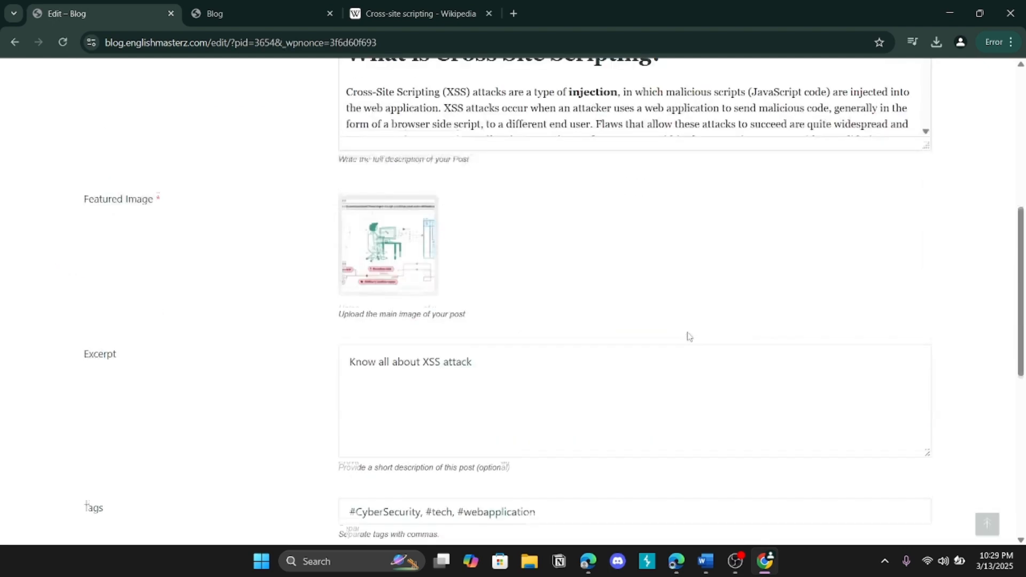
{"action": "scroll", "coordinate": [588, 299], "scroll_direction": "up", "scroll_amount": 1}
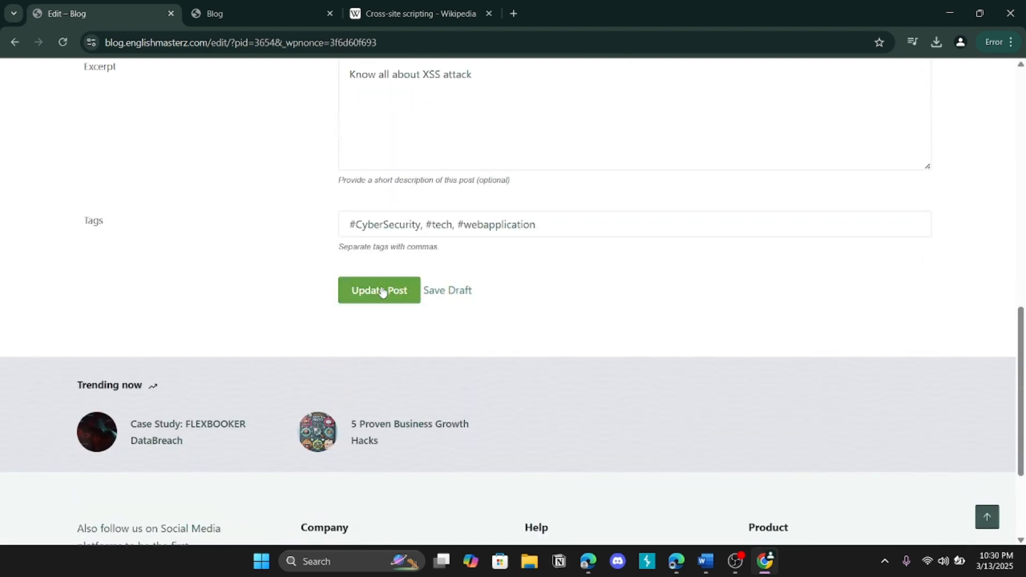
{"action": "scroll", "coordinate": [380, 291], "scroll_direction": "up", "scroll_amount": 2}
{"action": "scroll", "coordinate": [379, 293], "scroll_direction": "up", "scroll_amount": 3}
{"action": "scroll", "coordinate": [378, 288], "scroll_direction": "down", "scroll_amount": 2}
{"action": "scroll", "coordinate": [379, 289], "scroll_direction": "up", "scroll_amount": 1}
{"action": "scroll", "coordinate": [379, 289], "scroll_direction": "up", "scroll_amount": 4}
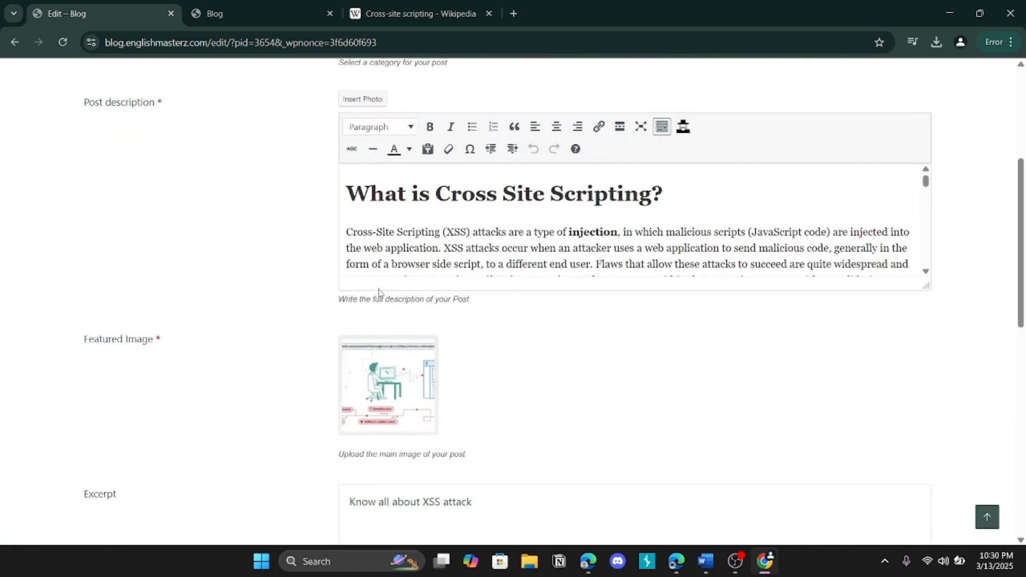
Add several blank lines and the text "SOmething herer" below "Know more about XSS" at the end of the post description
{"action": "scroll", "coordinate": [460, 241], "scroll_direction": "down", "scroll_amount": 10}
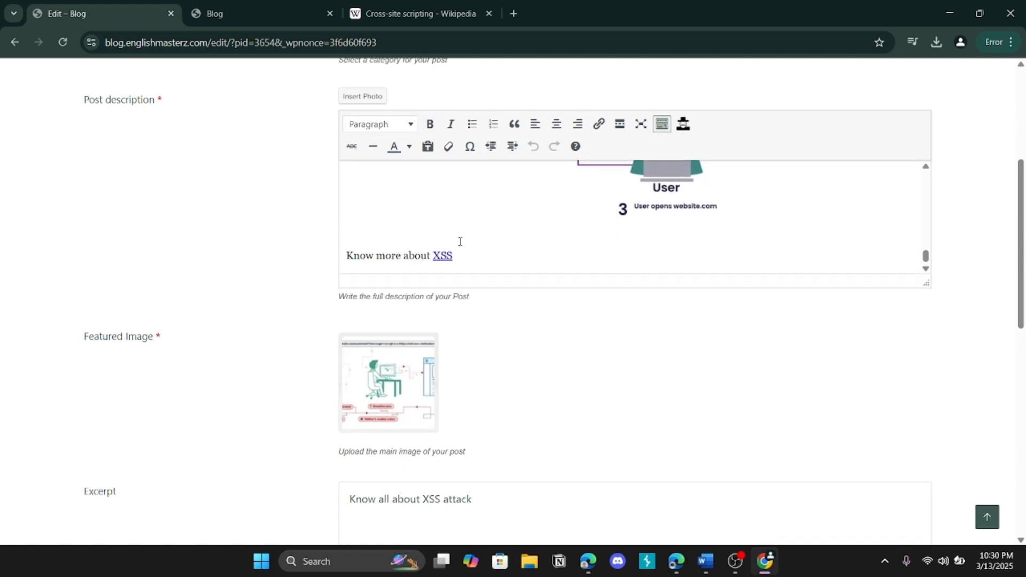
{"action": "double_click", "coordinate": [468, 257]}
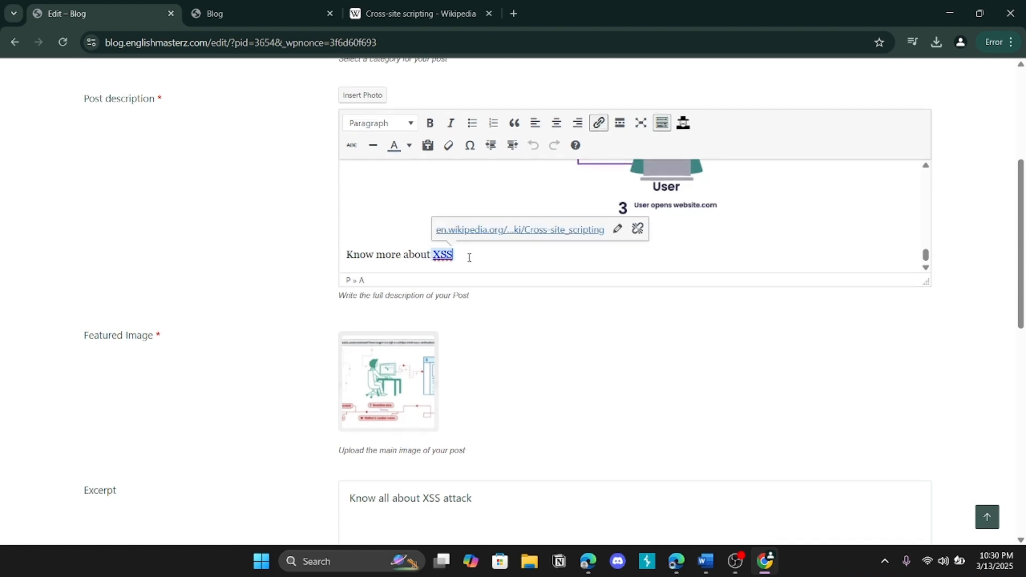
{"action": "left_click", "coordinate": [469, 258]}
{"action": "key", "text": "Return"}
{"action": "key", "text": "Return"}
{"action": "key", "text": "Return"}
{"action": "key", "text": "Return"}
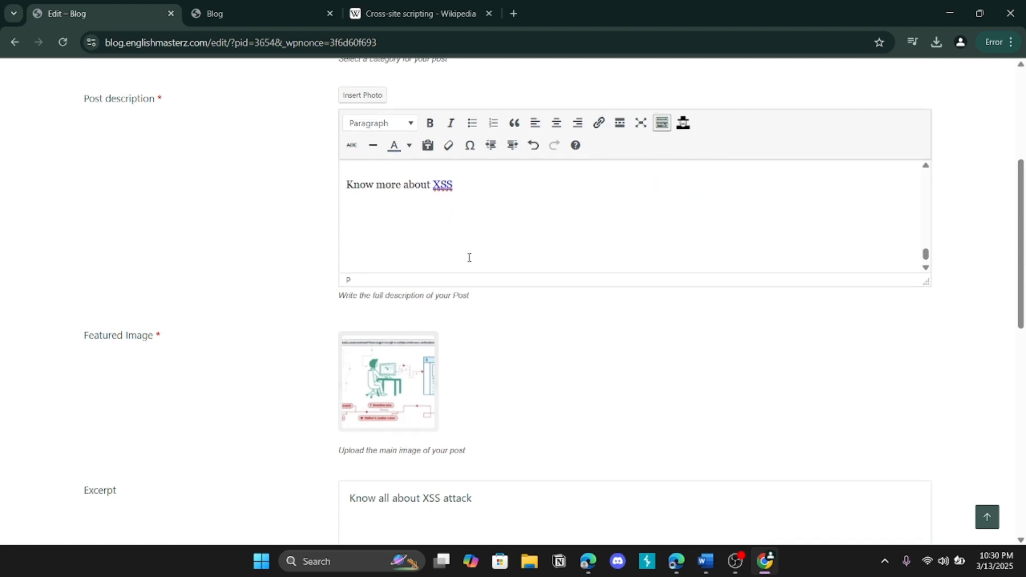
{"action": "type", "text": "SOmething herer"}
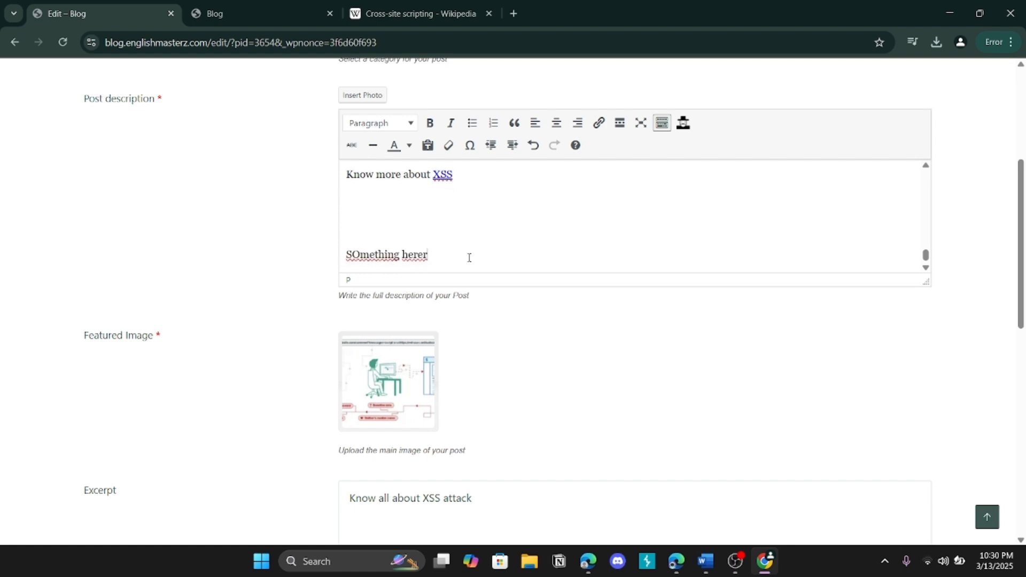
{"action": "scroll", "coordinate": [467, 254], "scroll_direction": "down", "scroll_amount": 5}
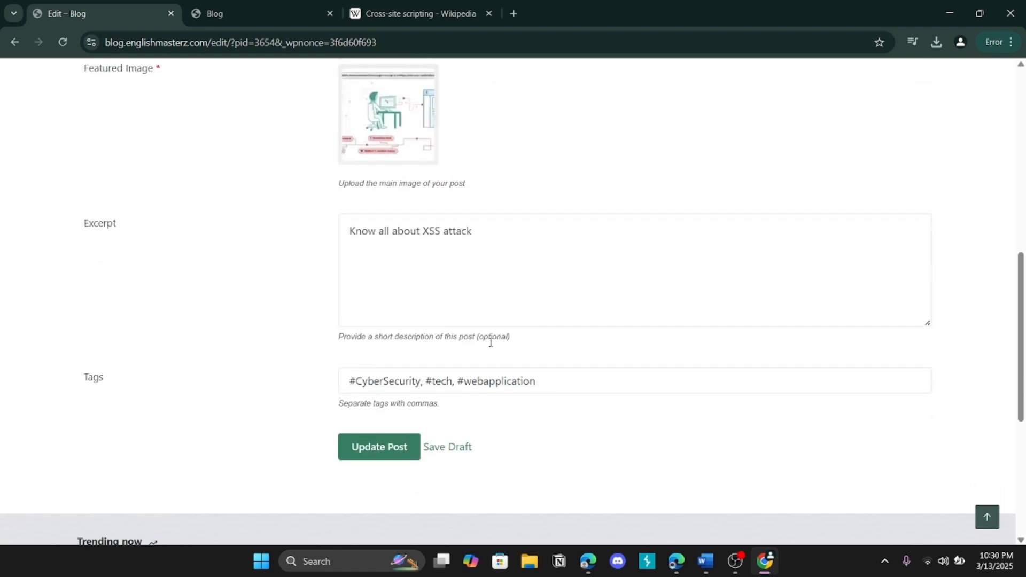
Save the Cross Site Scripting post as a draft and reopen it for editing from the post management list
{"action": "left_click", "coordinate": [464, 450]}
{"action": "scroll", "coordinate": [592, 460], "scroll_direction": "up", "scroll_amount": 10}
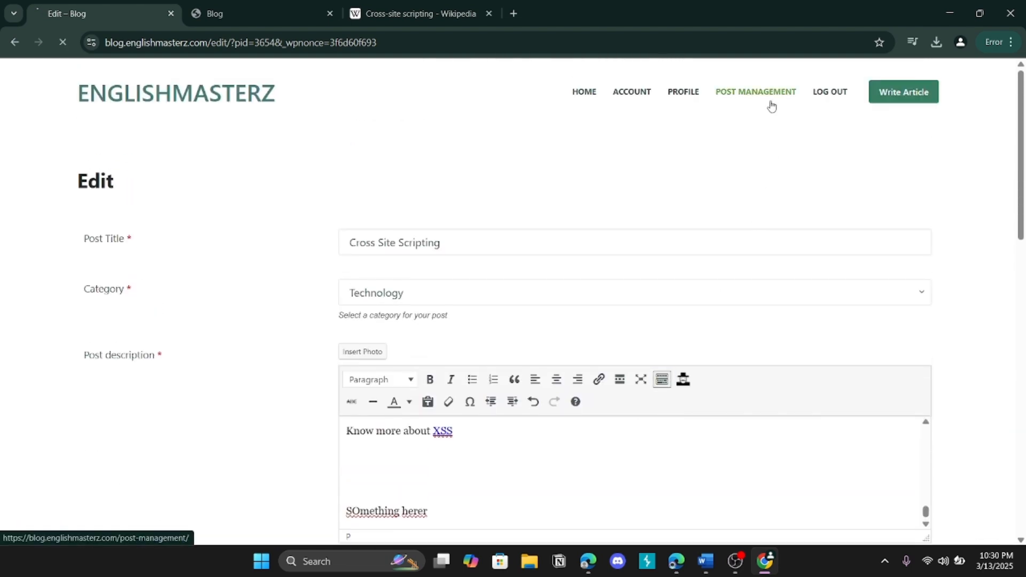
{"action": "left_click", "coordinate": [768, 102]}
{"action": "left_click", "coordinate": [684, 277]}
{"action": "scroll", "coordinate": [686, 276], "scroll_direction": "down", "scroll_amount": 10}
{"action": "scroll", "coordinate": [687, 275], "scroll_direction": "down", "scroll_amount": 1}
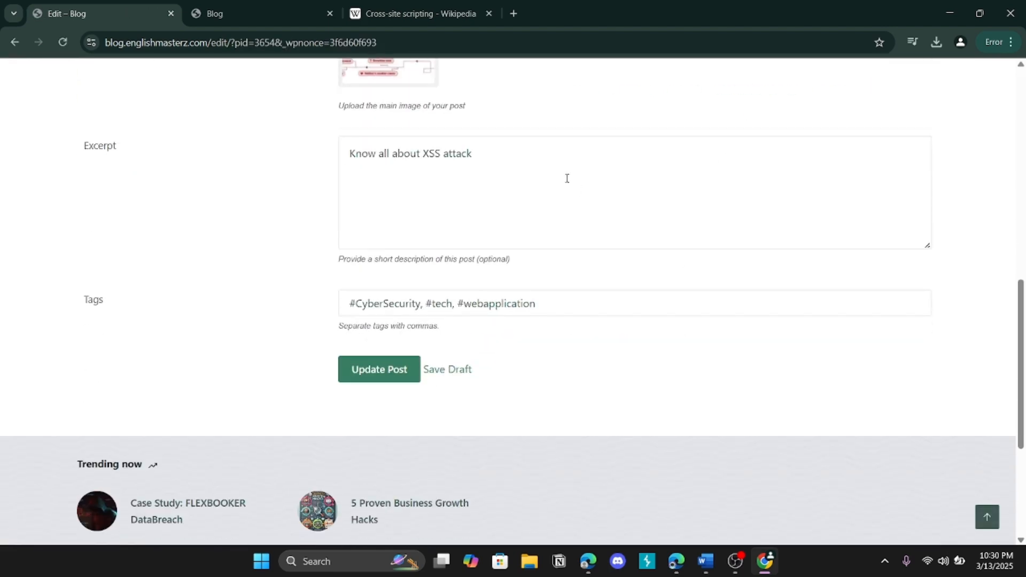
{"action": "scroll", "coordinate": [566, 178], "scroll_direction": "up", "scroll_amount": 3}
{"action": "scroll", "coordinate": [526, 119], "scroll_direction": "down", "scroll_amount": 10}
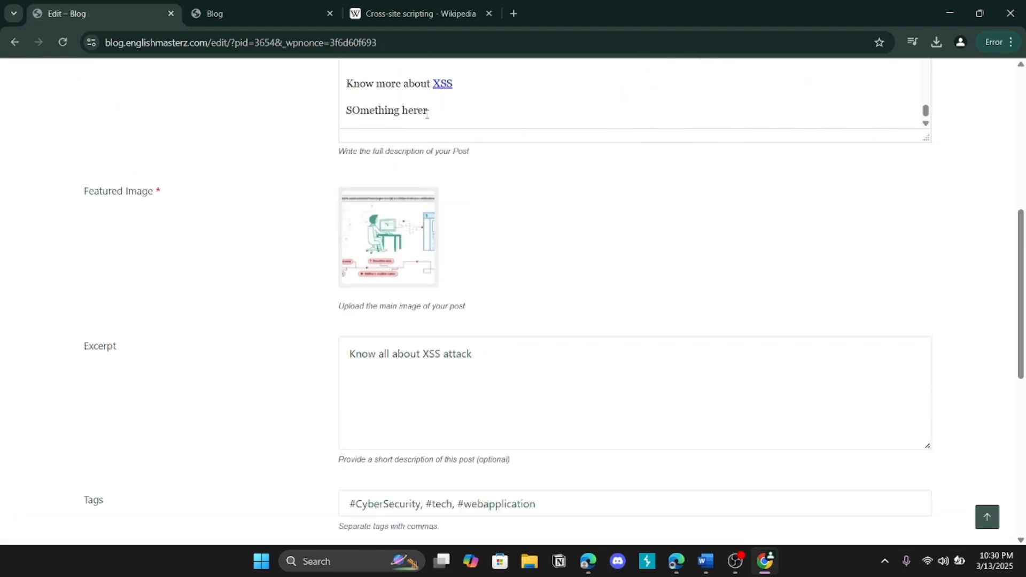
Delete "SOmething herer" from the end of the post description and publish the Cross Site Scripting post
{"action": "left_click_drag", "start_coordinate": [452, 116], "coordinate": [342, 111]}
{"action": "key", "text": "BackSpace"}
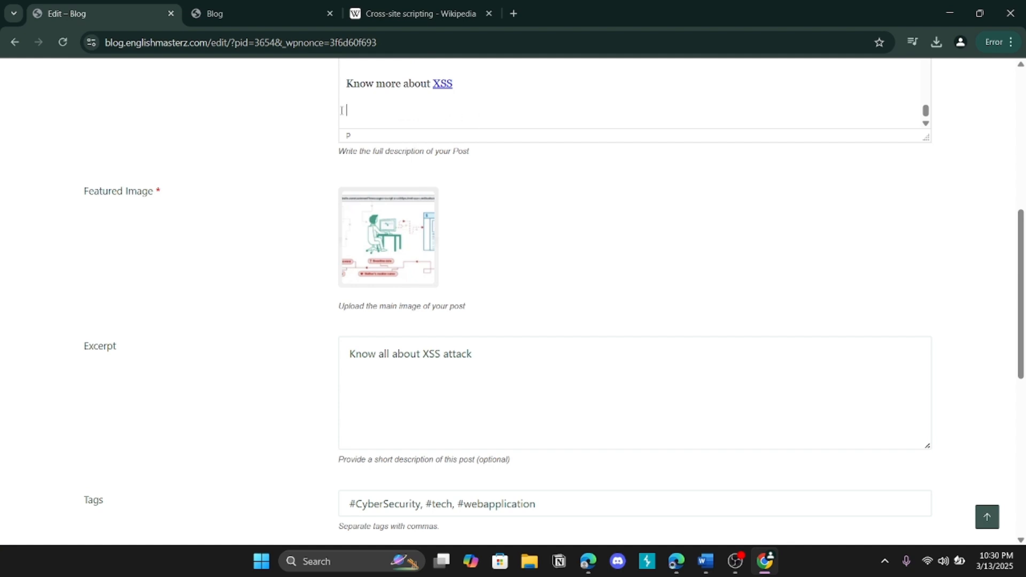
{"action": "scroll", "coordinate": [314, 293], "scroll_direction": "down", "scroll_amount": 5}
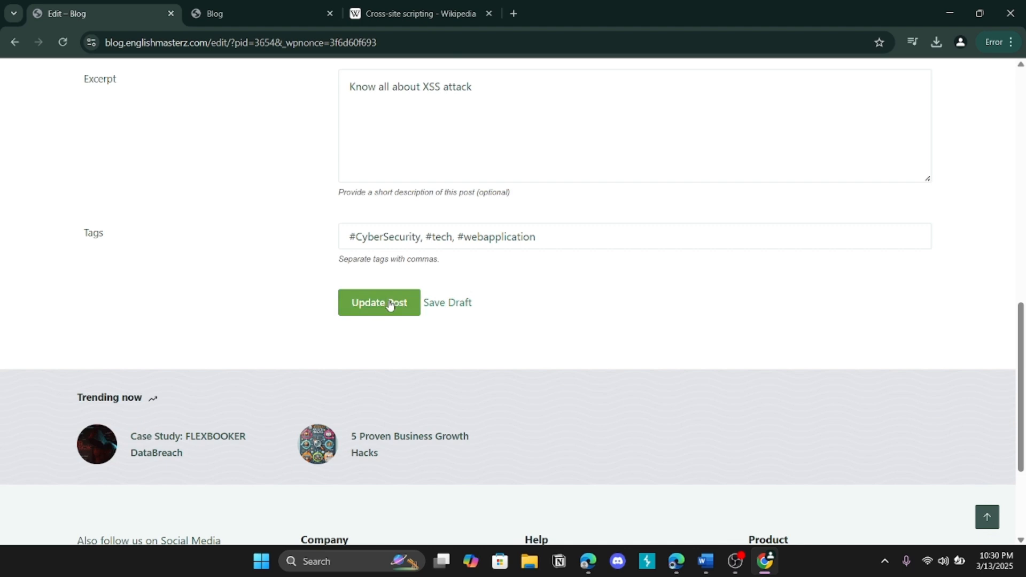
{"action": "left_click", "coordinate": [375, 307]}
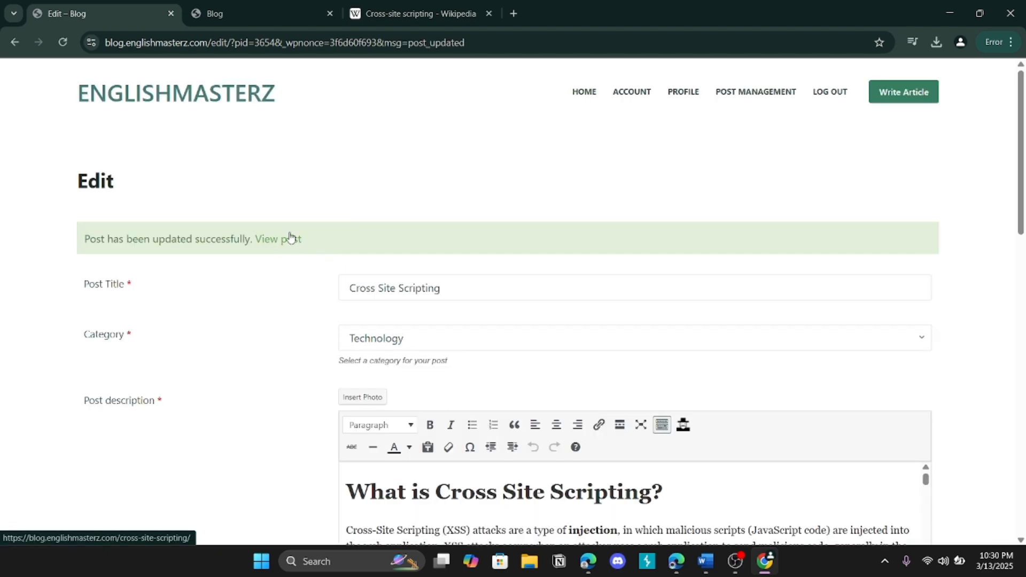
View the published Cross Site Scripting post and review its content and header
{"action": "left_click", "coordinate": [293, 243]}
{"action": "scroll", "coordinate": [361, 244], "scroll_direction": "down", "scroll_amount": 15}
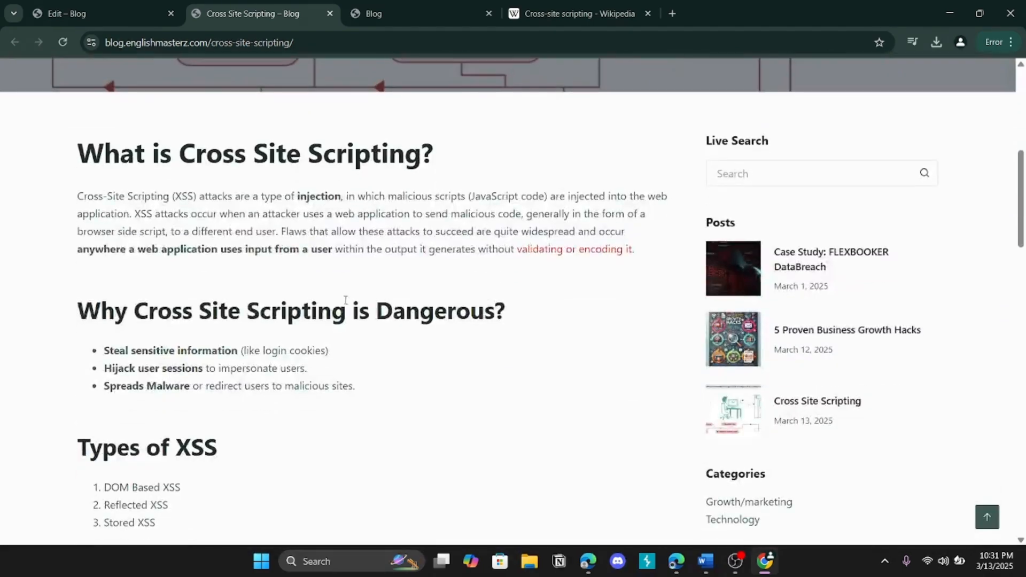
{"action": "scroll", "coordinate": [302, 290], "scroll_direction": "down", "scroll_amount": 6}
{"action": "scroll", "coordinate": [310, 282], "scroll_direction": "up", "scroll_amount": 20}
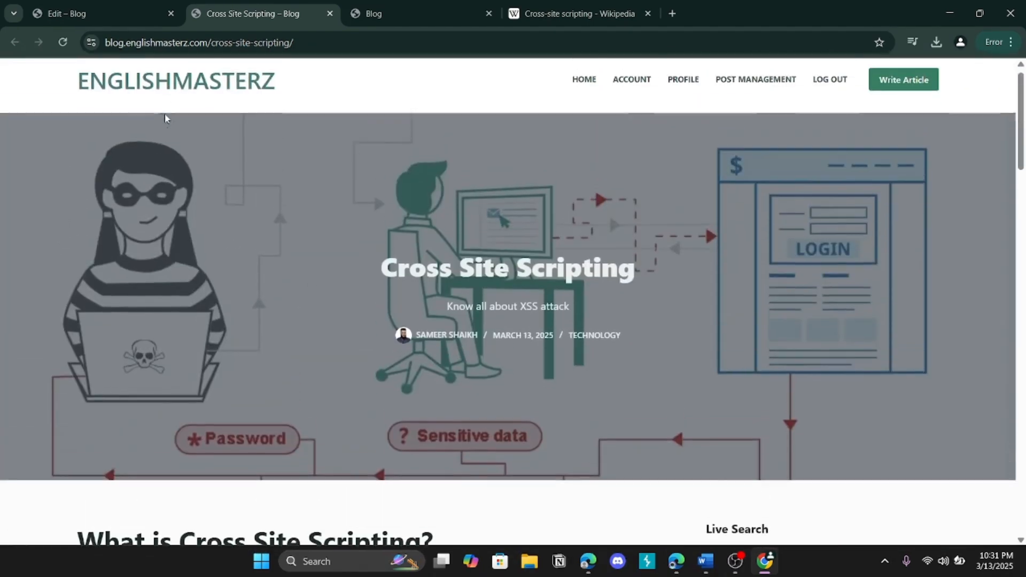
Check on the blog's home page how the Cross Site Scripting post's card and excerpt are displayed
{"action": "left_click", "coordinate": [164, 101]}
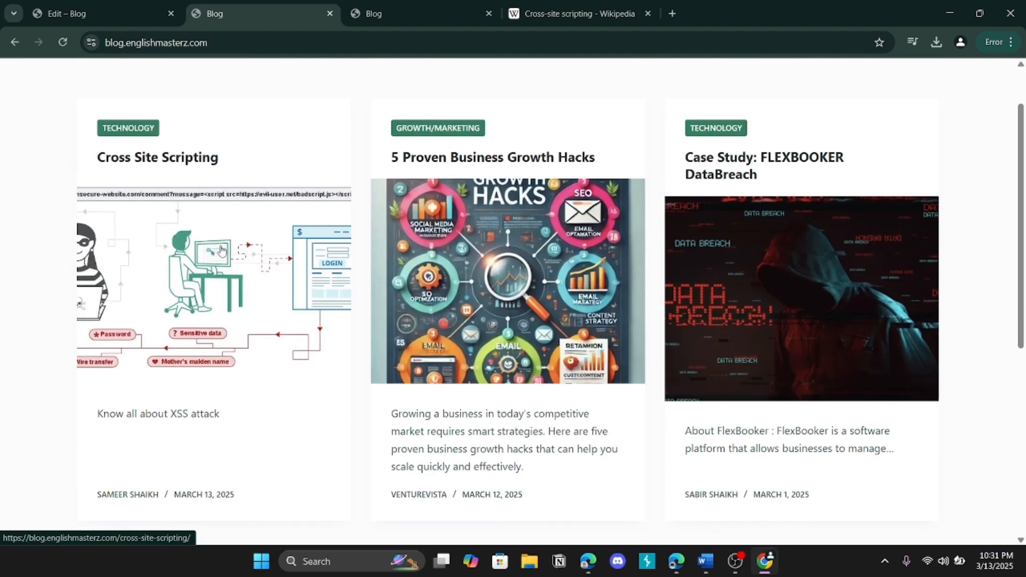
{"action": "left_click_drag", "start_coordinate": [227, 422], "coordinate": [97, 414]}
{"action": "left_click", "coordinate": [122, 449]}
{"action": "left_click_drag", "start_coordinate": [234, 418], "coordinate": [96, 414]}
{"action": "left_click", "coordinate": [145, 437]}
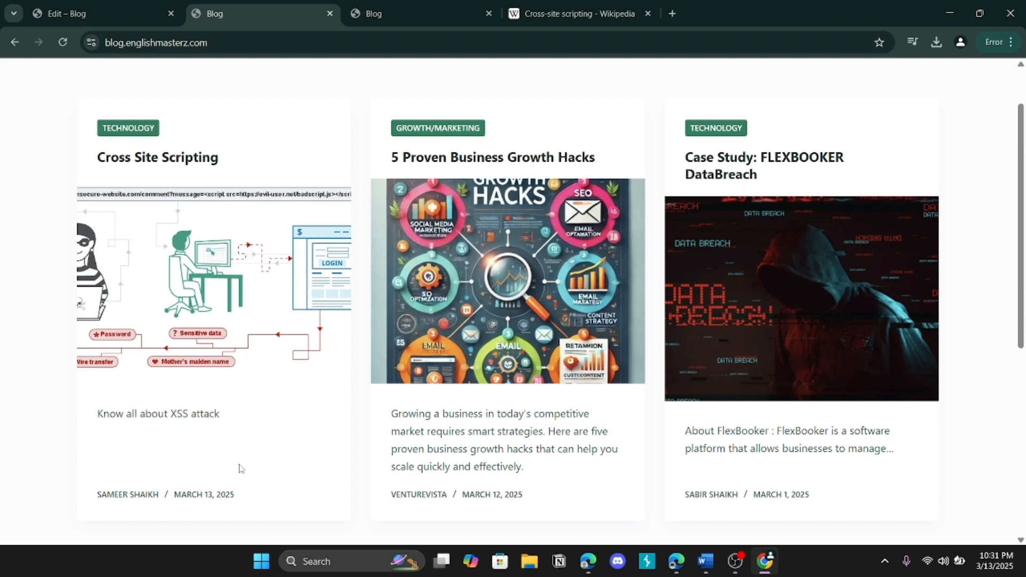
{"action": "scroll", "coordinate": [259, 465], "scroll_direction": "up", "scroll_amount": 1}
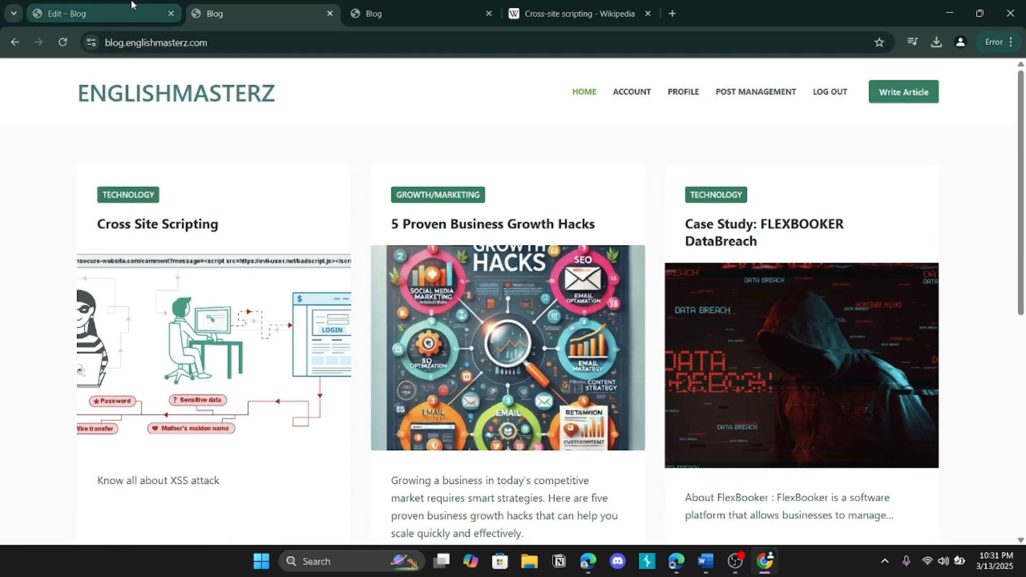
Reopen the live Cross Site Scripting post for editing from the post management list and look through its description
{"action": "left_click", "coordinate": [158, 6]}
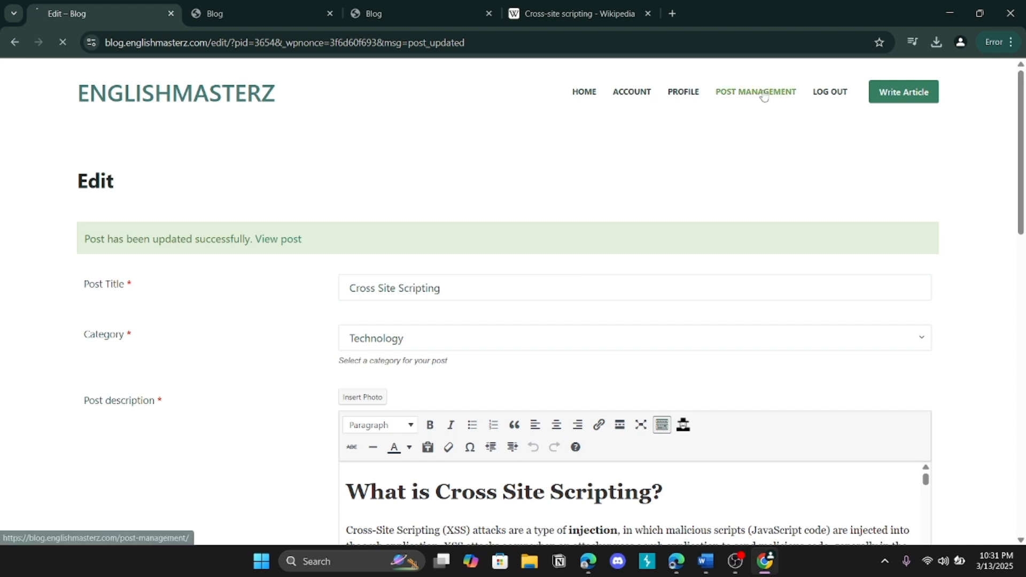
{"action": "left_click", "coordinate": [763, 93]}
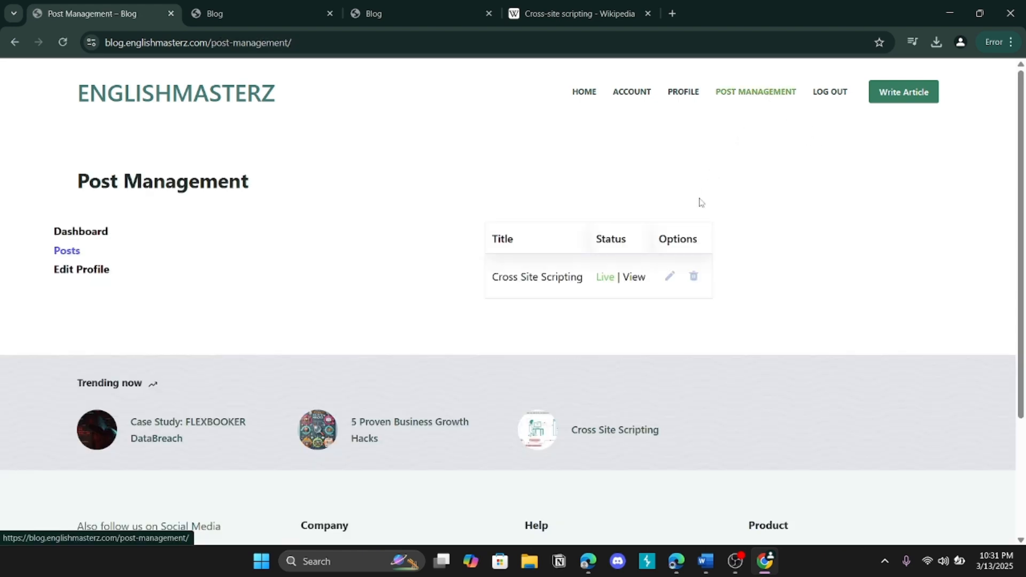
{"action": "left_click", "coordinate": [667, 281]}
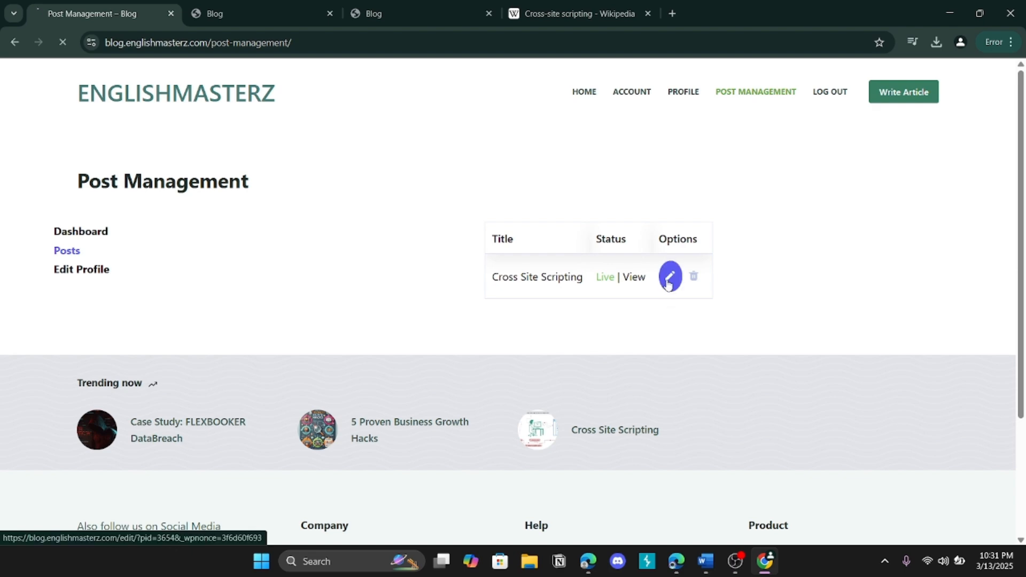
{"action": "scroll", "coordinate": [587, 304], "scroll_direction": "down", "scroll_amount": 8}
{"action": "scroll", "coordinate": [505, 182], "scroll_direction": "down", "scroll_amount": 5}
{"action": "left_click", "coordinate": [632, 176]}
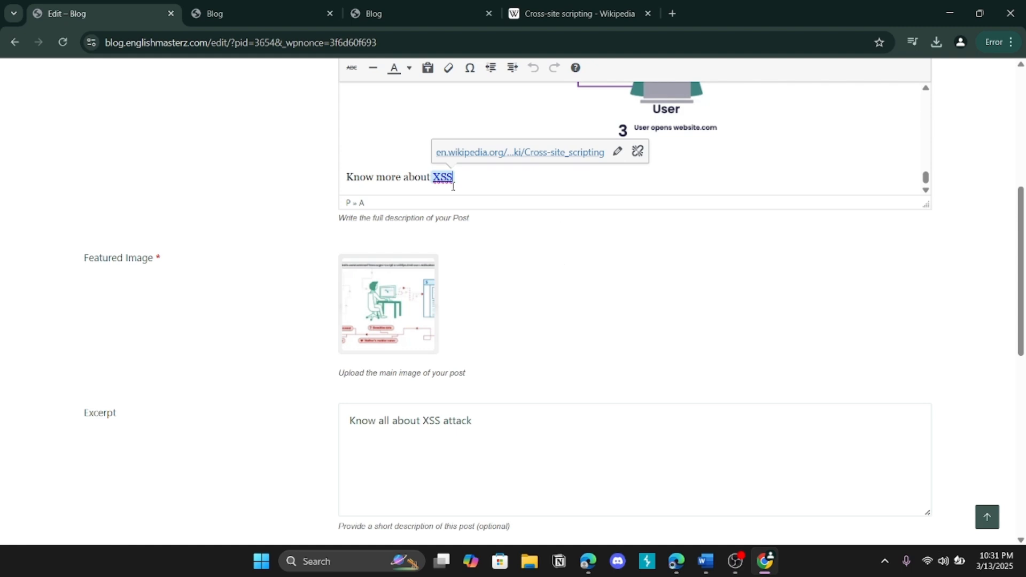
{"action": "scroll", "coordinate": [483, 179], "scroll_direction": "up", "scroll_amount": 10}
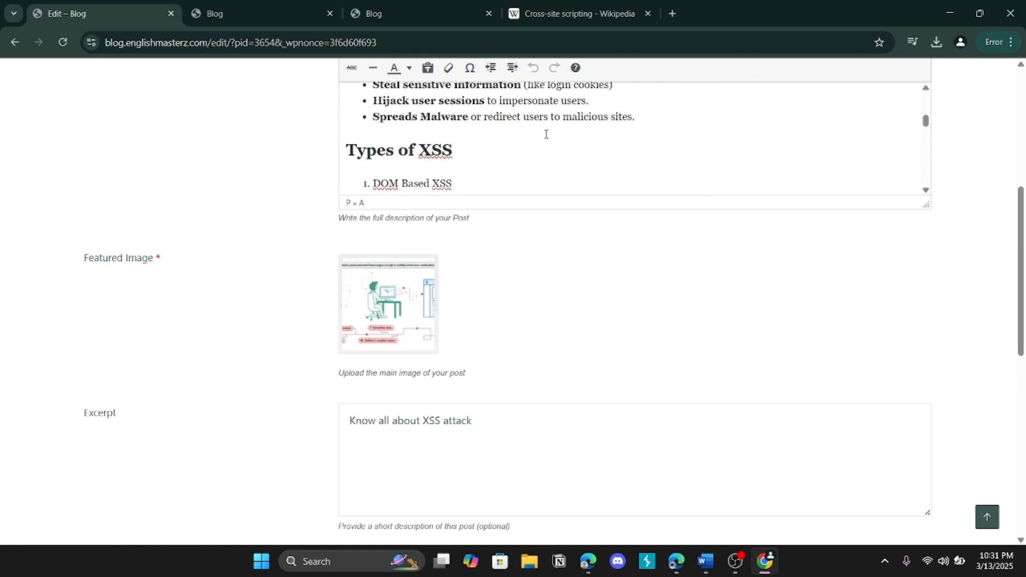
Update the live Cross Site Scripting post and look over its featured image, excerpt and tags
{"action": "scroll", "coordinate": [546, 134], "scroll_direction": "down", "scroll_amount": 10}
{"action": "scroll", "coordinate": [514, 252], "scroll_direction": "down", "scroll_amount": 6}
{"action": "left_click", "coordinate": [371, 310]}
{"action": "scroll", "coordinate": [422, 260], "scroll_direction": "down", "scroll_amount": 4}
{"action": "scroll", "coordinate": [421, 262], "scroll_direction": "up", "scroll_amount": 4}
{"action": "scroll", "coordinate": [303, 262], "scroll_direction": "down", "scroll_amount": 10}
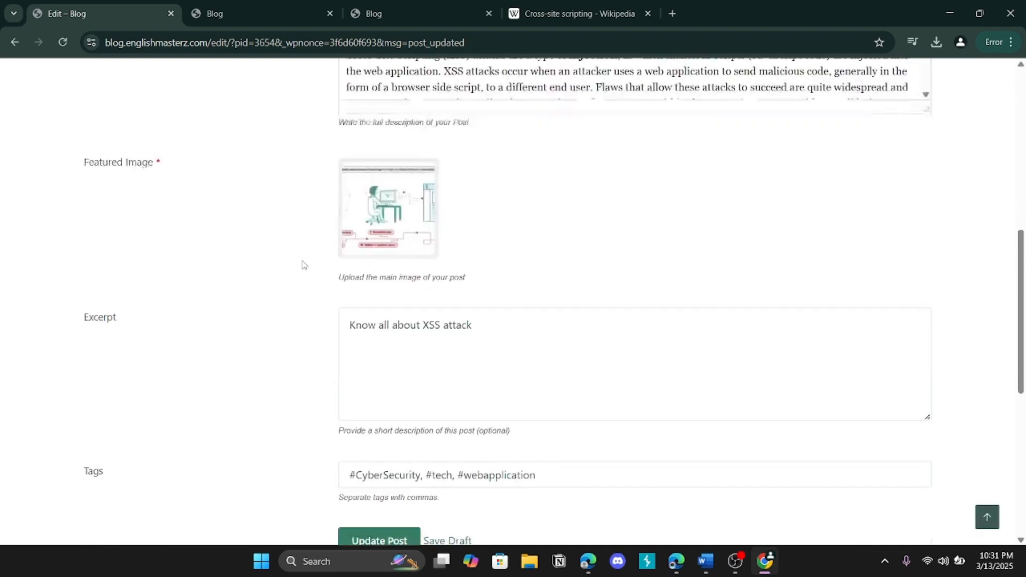
{"action": "scroll", "coordinate": [534, 321], "scroll_direction": "up", "scroll_amount": 2}
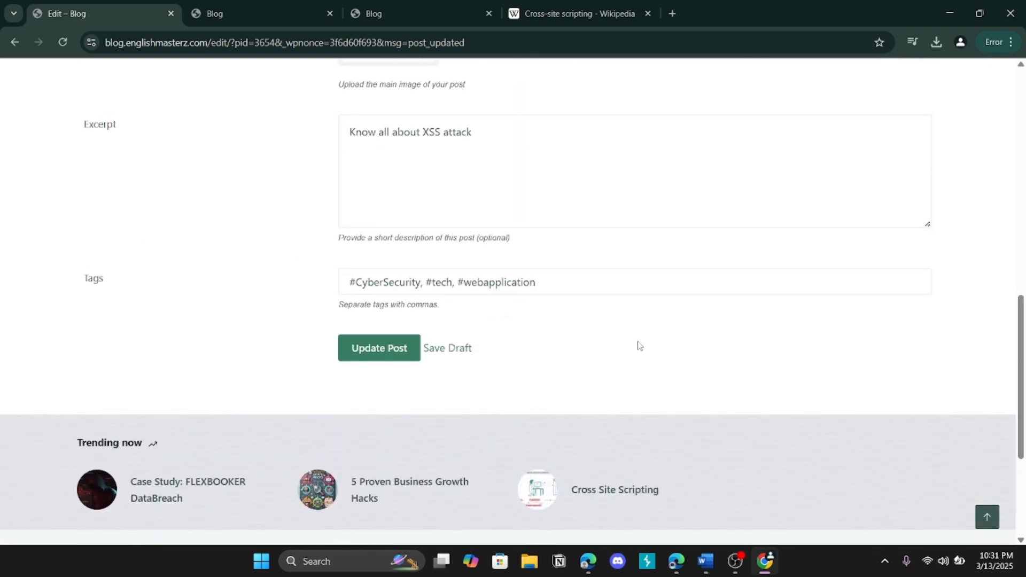
Reload the blog's home page and compare the live Cross Site Scripting listing with the post's edit page
{"action": "left_click", "coordinate": [264, 10]}
{"action": "left_click", "coordinate": [262, 95]}
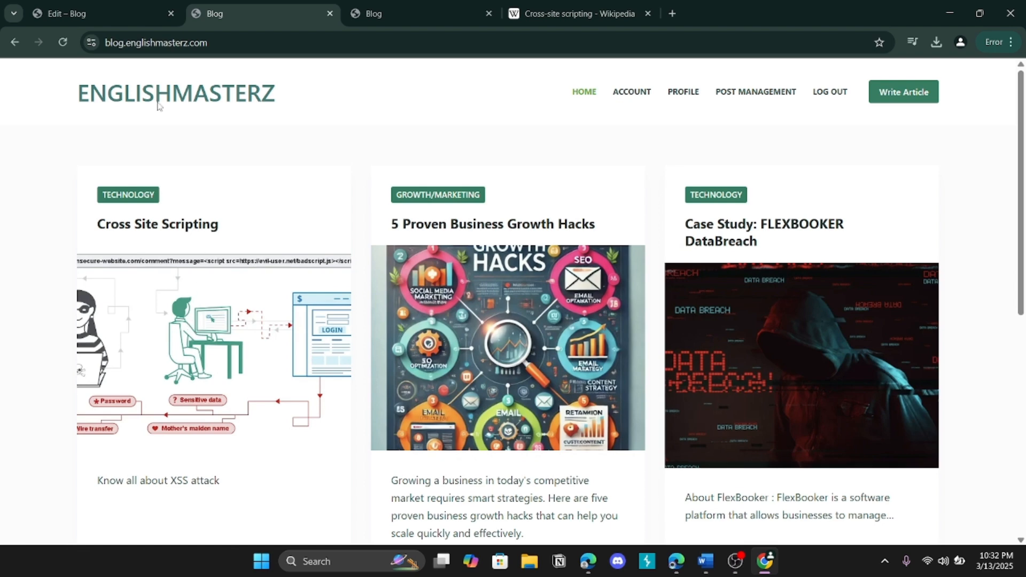
{"action": "left_click", "coordinate": [141, 5]}
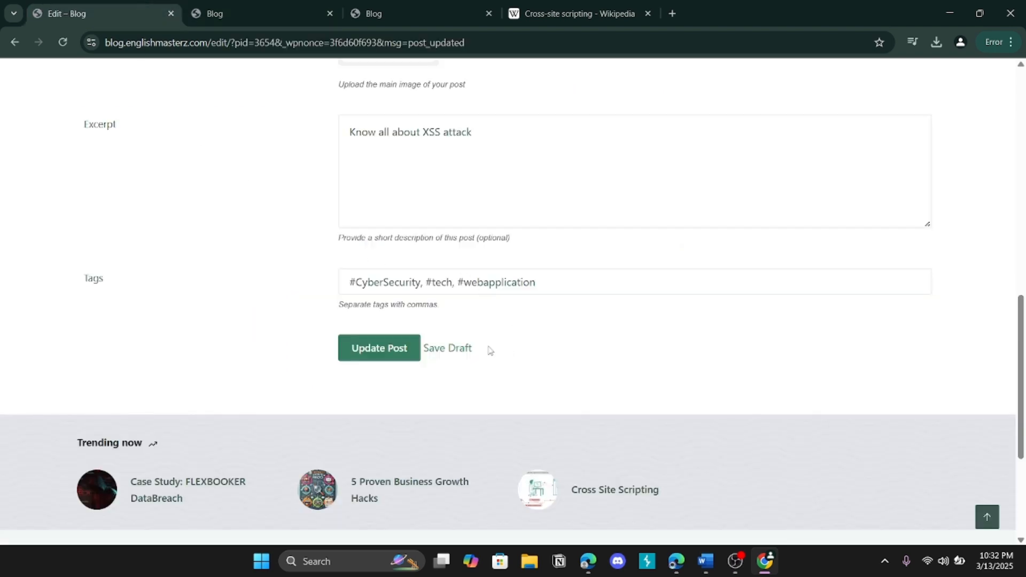
{"action": "left_click", "coordinate": [243, 8]}
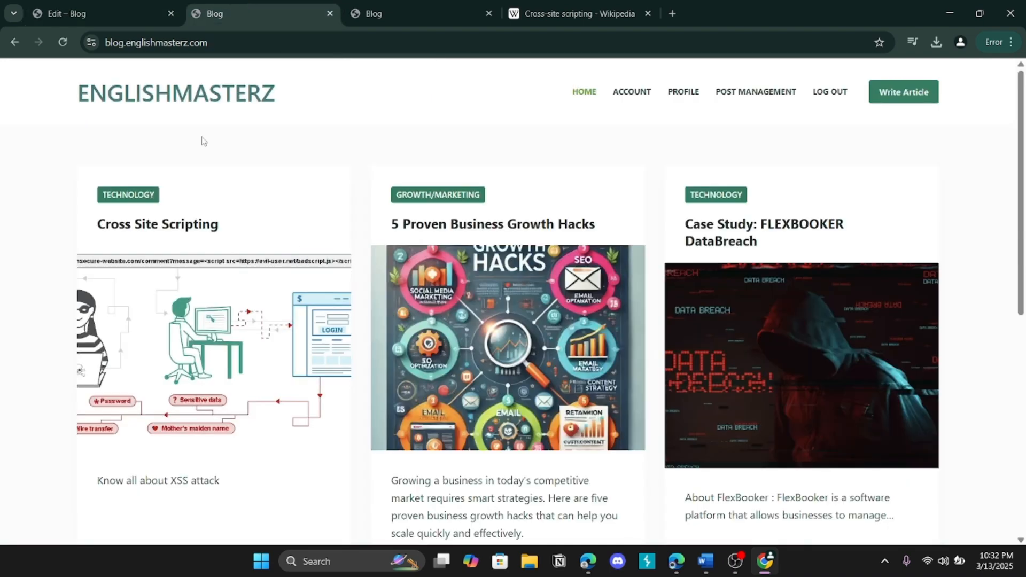
{"action": "scroll", "coordinate": [187, 275], "scroll_direction": "down", "scroll_amount": 3}
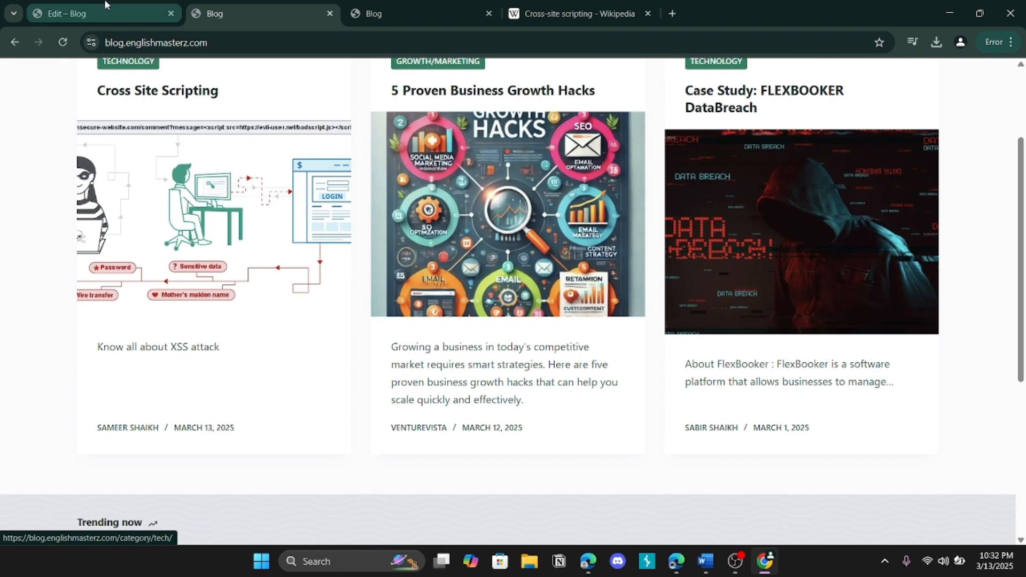
Switch the live Cross Site Scripting post back to a draft from its edit page
{"action": "left_click", "coordinate": [80, 13]}
{"action": "scroll", "coordinate": [442, 355], "scroll_direction": "up", "scroll_amount": 15}
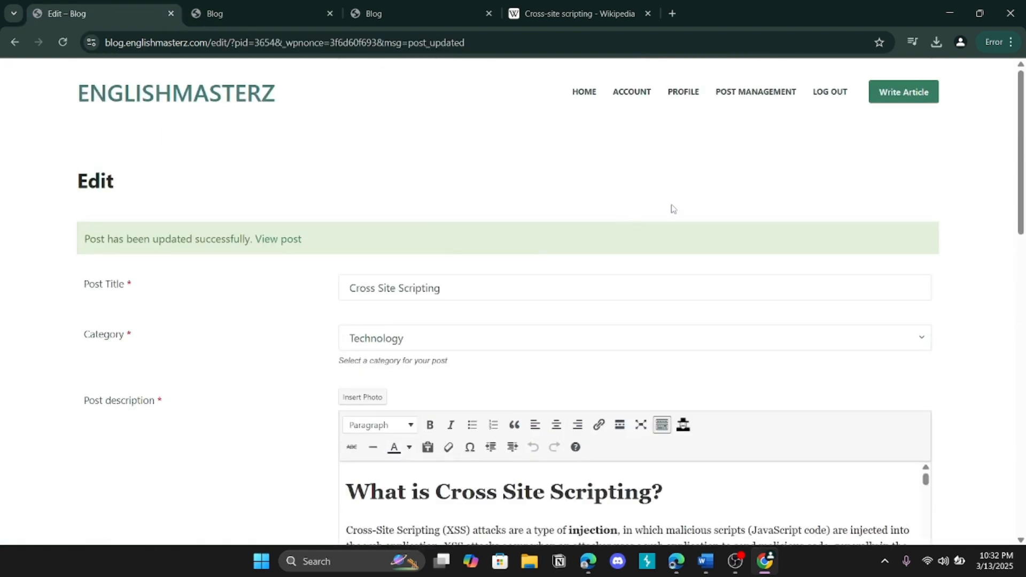
{"action": "scroll", "coordinate": [661, 322], "scroll_direction": "down", "scroll_amount": 7}
{"action": "scroll", "coordinate": [661, 322], "scroll_direction": "down", "scroll_amount": 7}
{"action": "left_click", "coordinate": [450, 214]}
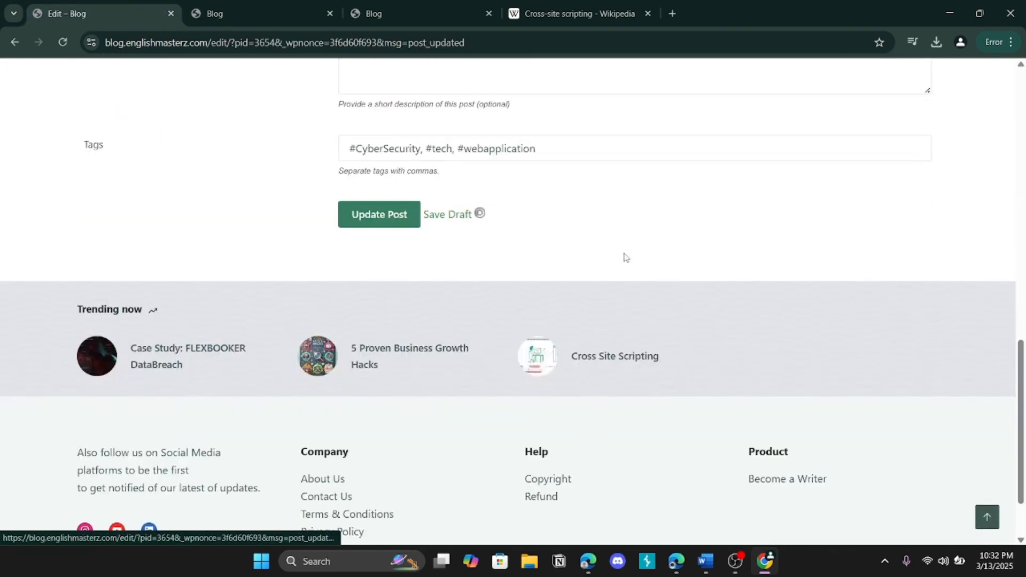
Refresh the blog's home page and check whether the drafted Cross Site Scripting post is still listed
{"action": "left_click", "coordinate": [214, 13]}
{"action": "key", "text": "F5"}
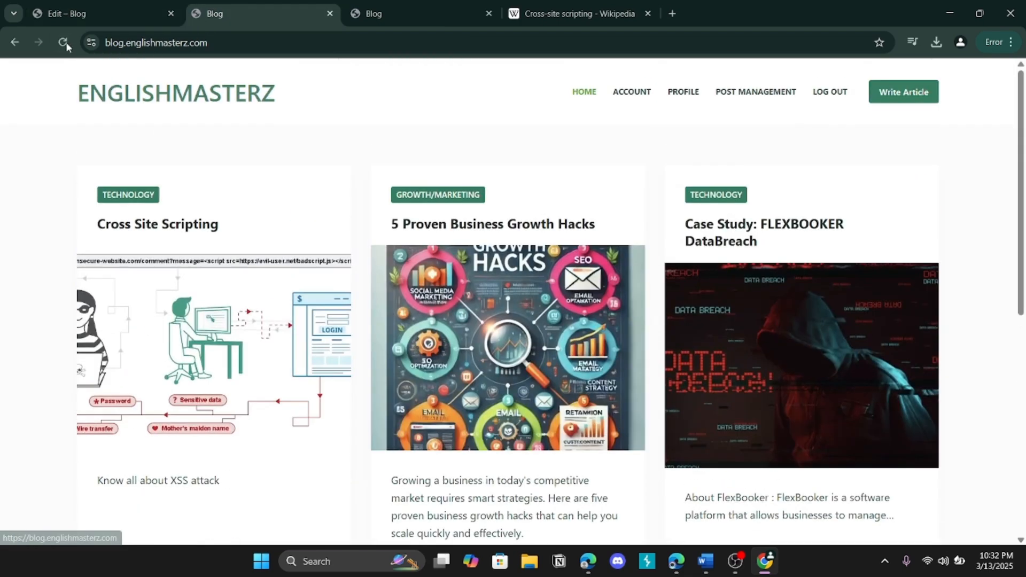
{"action": "scroll", "coordinate": [230, 301], "scroll_direction": "down", "scroll_amount": 3}
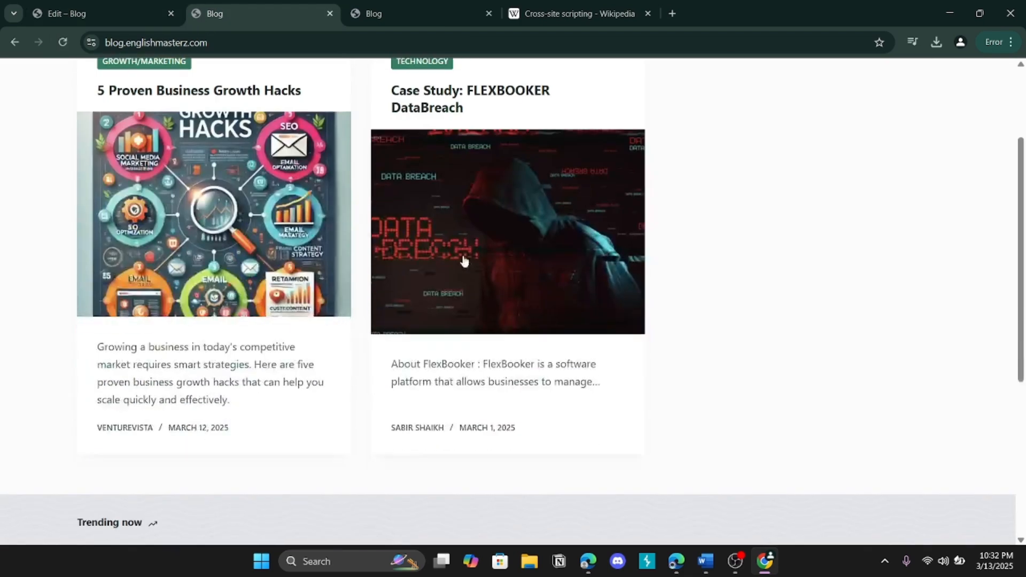
{"action": "scroll", "coordinate": [229, 301], "scroll_direction": "up", "scroll_amount": 2}
Reopen the offline Cross Site Scripting draft from the post management list and publish it again
{"action": "left_click", "coordinate": [132, 6]}
{"action": "key", "text": "F5"}
{"action": "left_click", "coordinate": [754, 106]}
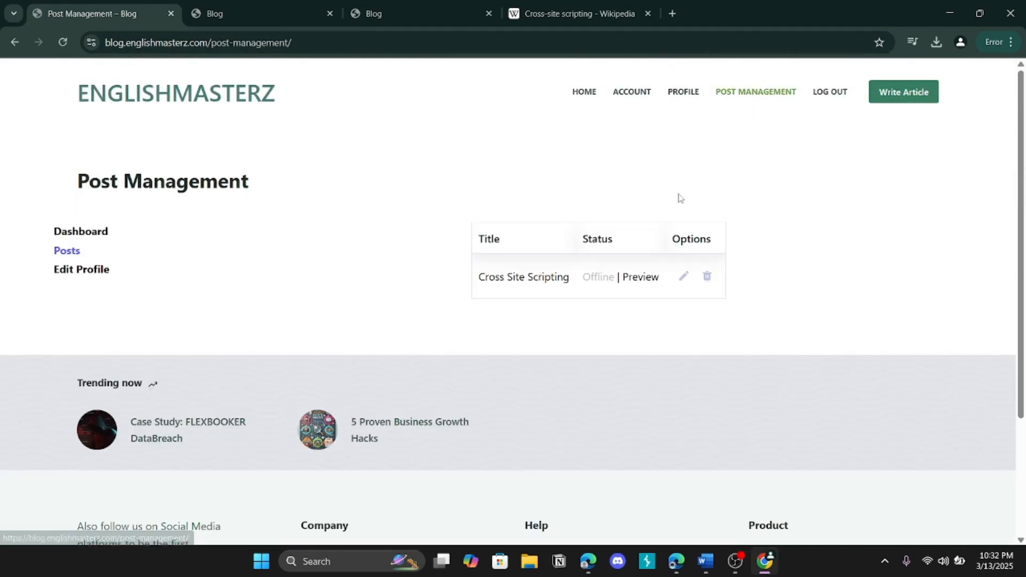
{"action": "left_click", "coordinate": [680, 282]}
{"action": "scroll", "coordinate": [433, 328], "scroll_direction": "down", "scroll_amount": 10}
{"action": "scroll", "coordinate": [432, 328], "scroll_direction": "up", "scroll_amount": 1}
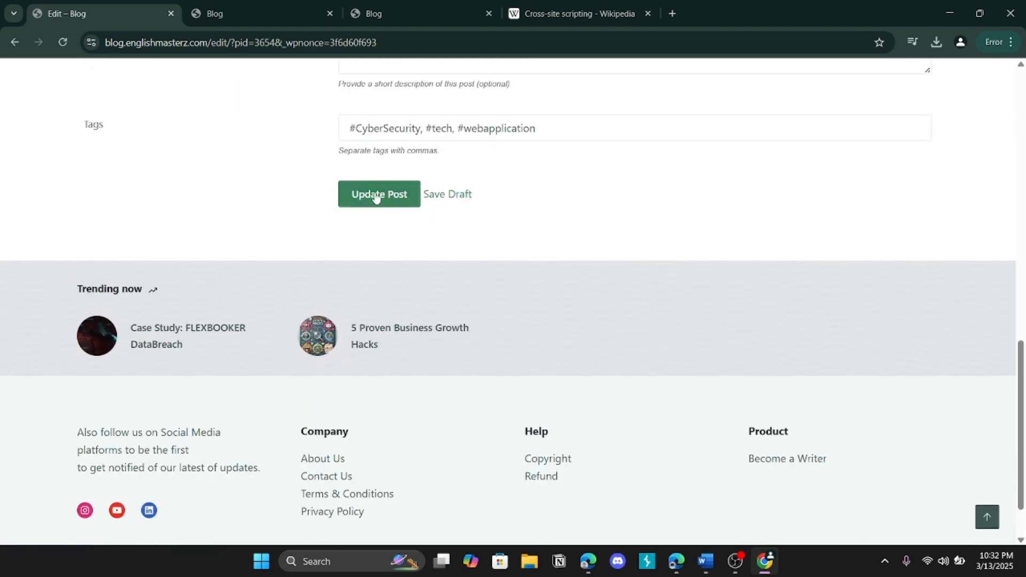
{"action": "left_click", "coordinate": [378, 190]}
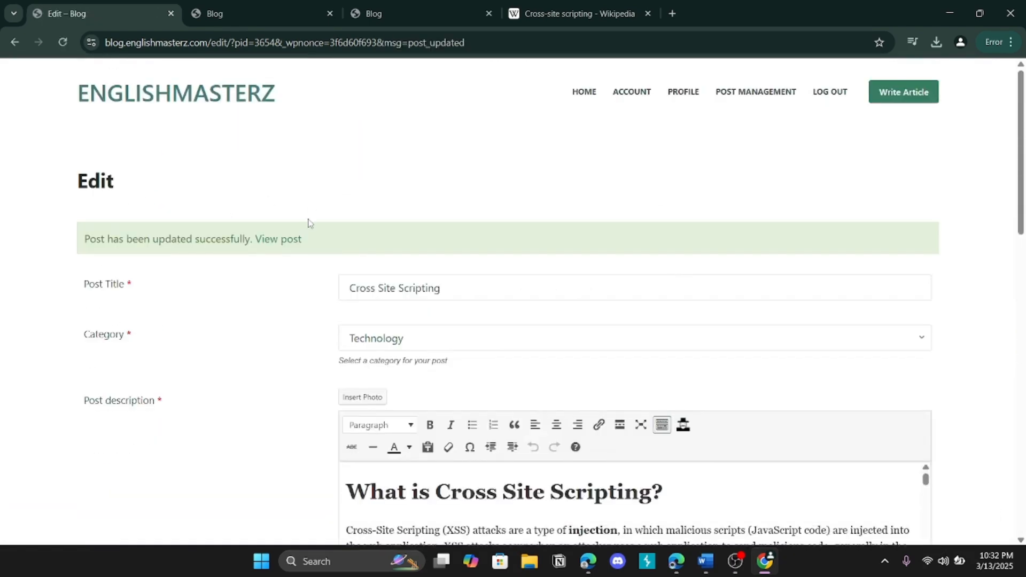
{"action": "scroll", "coordinate": [309, 224], "scroll_direction": "down", "scroll_amount": 10}
Reload the blog's home page and check the listing of the republished Cross Site Scripting post
{"action": "left_click", "coordinate": [256, 12]}
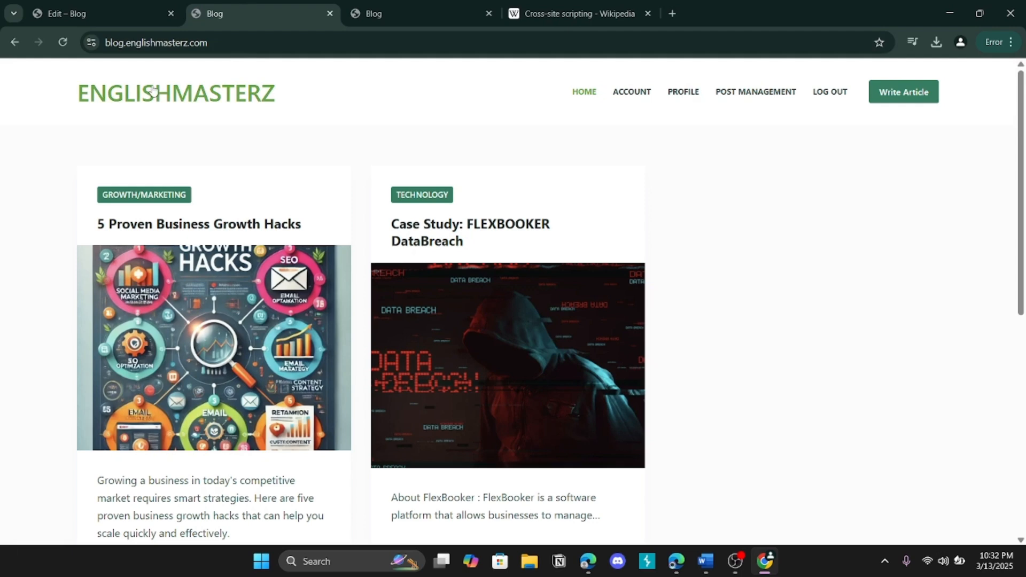
{"action": "left_click", "coordinate": [152, 91]}
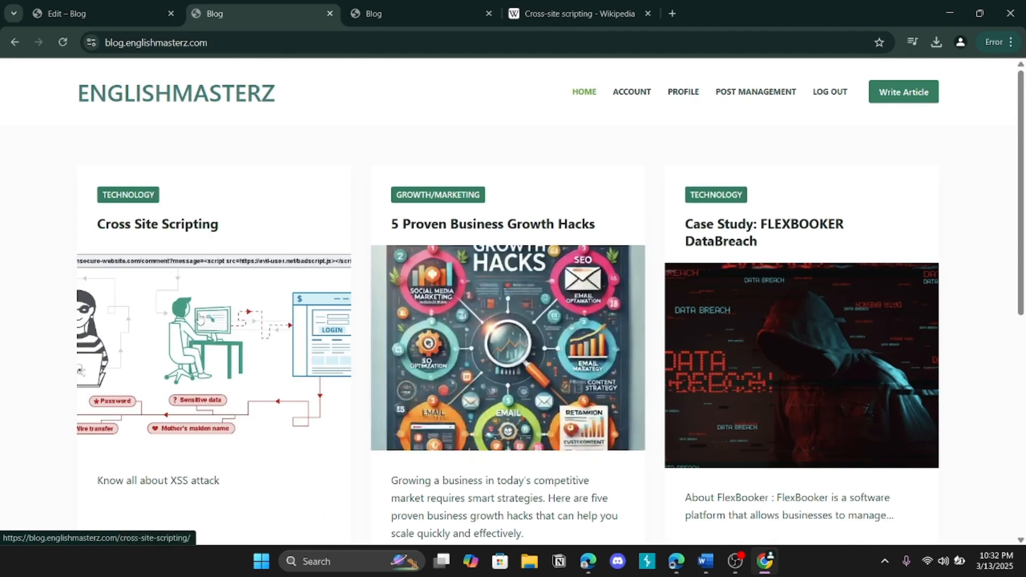
{"action": "scroll", "coordinate": [199, 319], "scroll_direction": "down", "scroll_amount": 3}
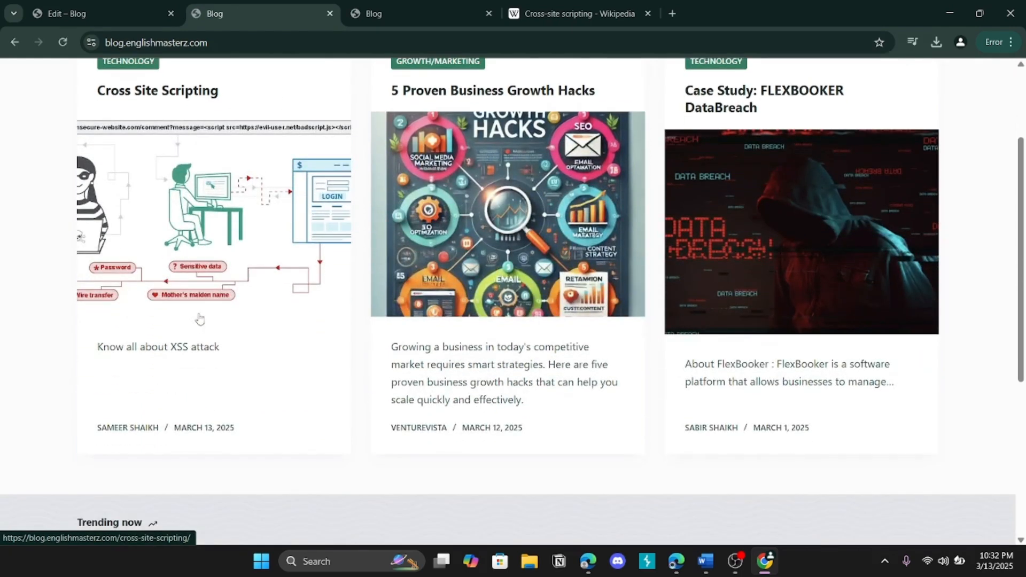